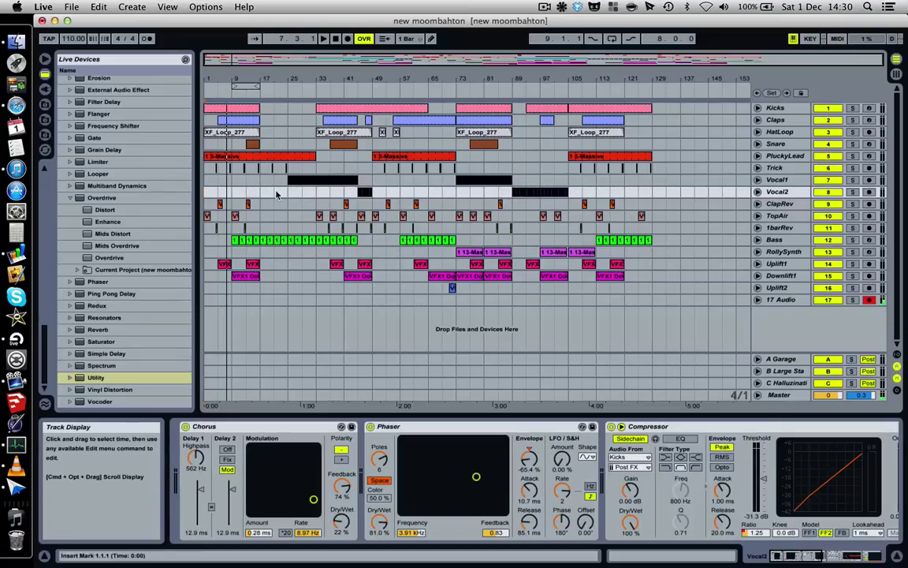
Step: Disarm the 17 Audio track and play the arrangement from bar 1
left_click(209, 194)
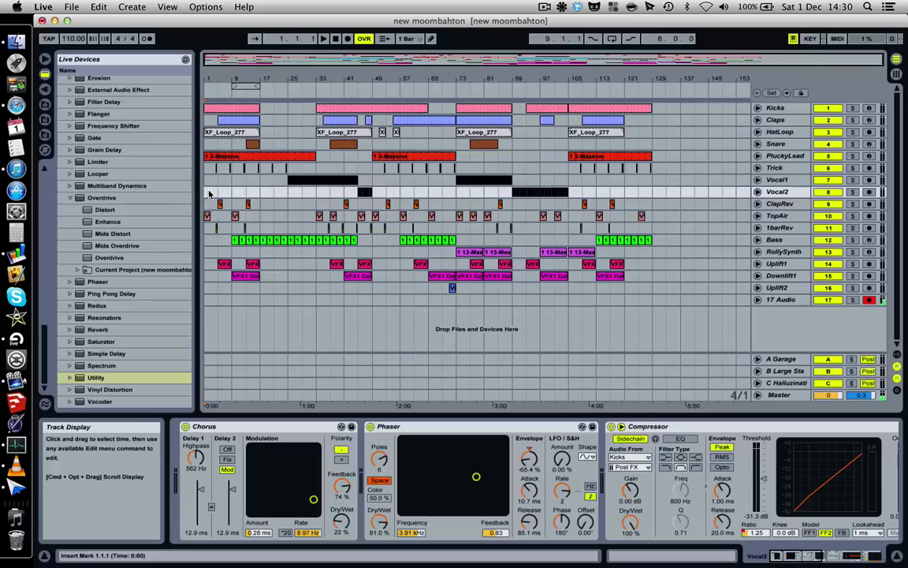
left_click(870, 301)
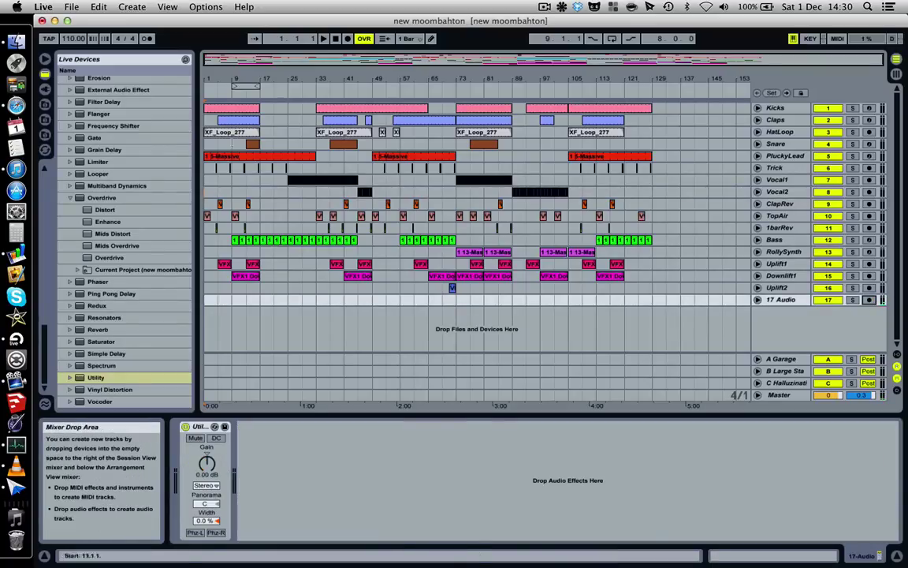
left_click(207, 195)
key("space")
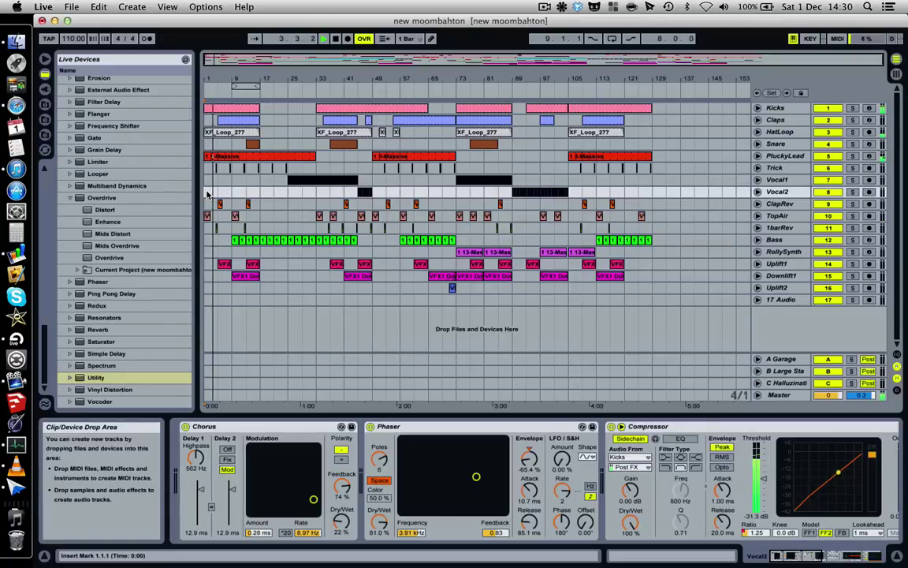
left_click(543, 6)
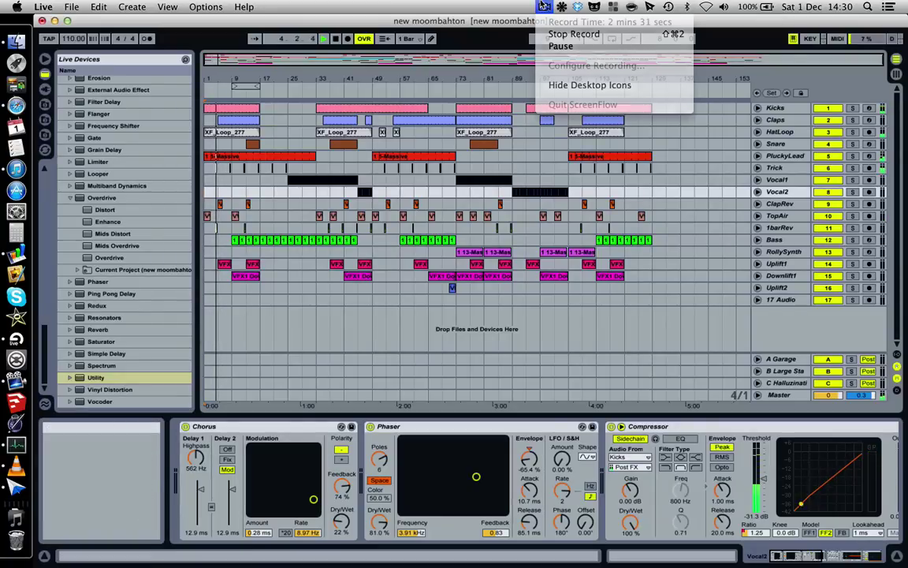
left_click(543, 6)
left_click(544, 6)
left_click(543, 6)
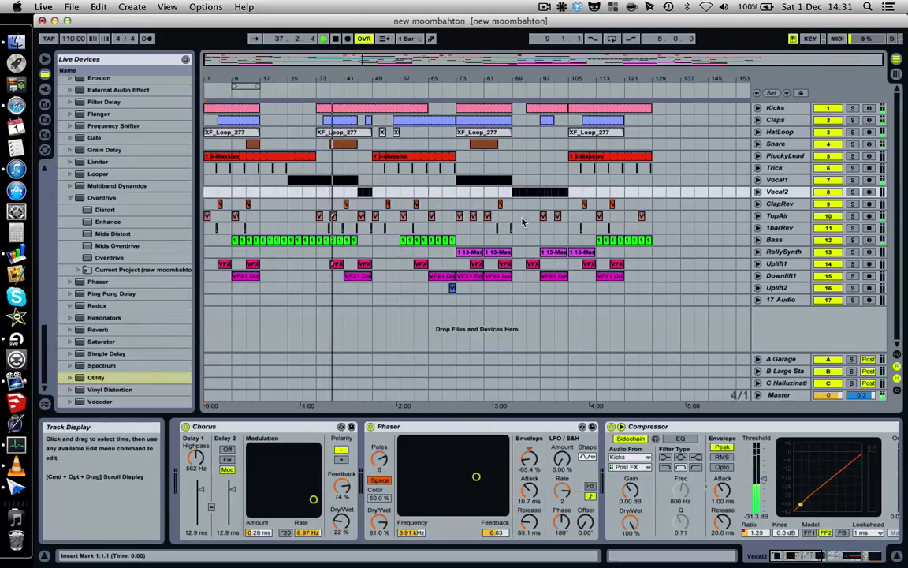
Step: Examine the mixer levels and sends of all tracks in the Session View during playback
key("Tab")
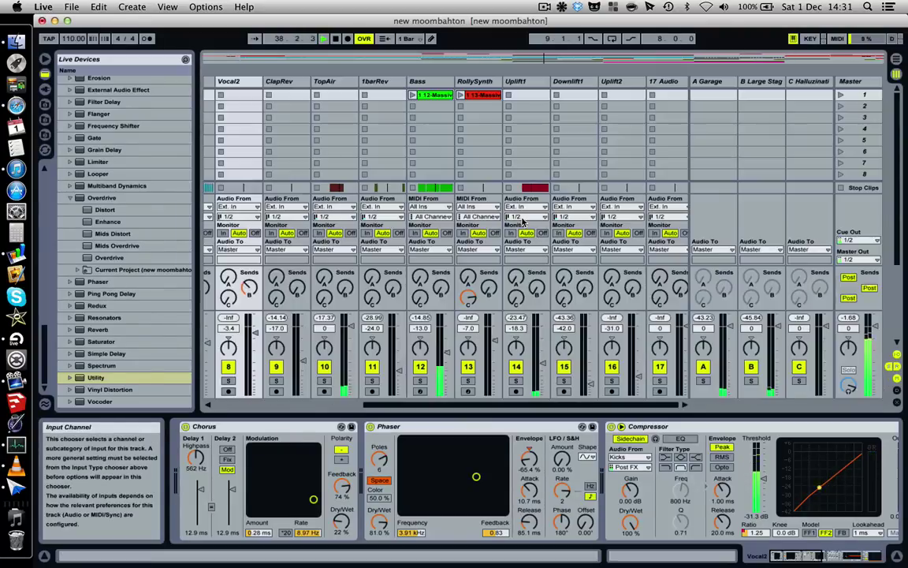
scroll(420, 263, "left", 5)
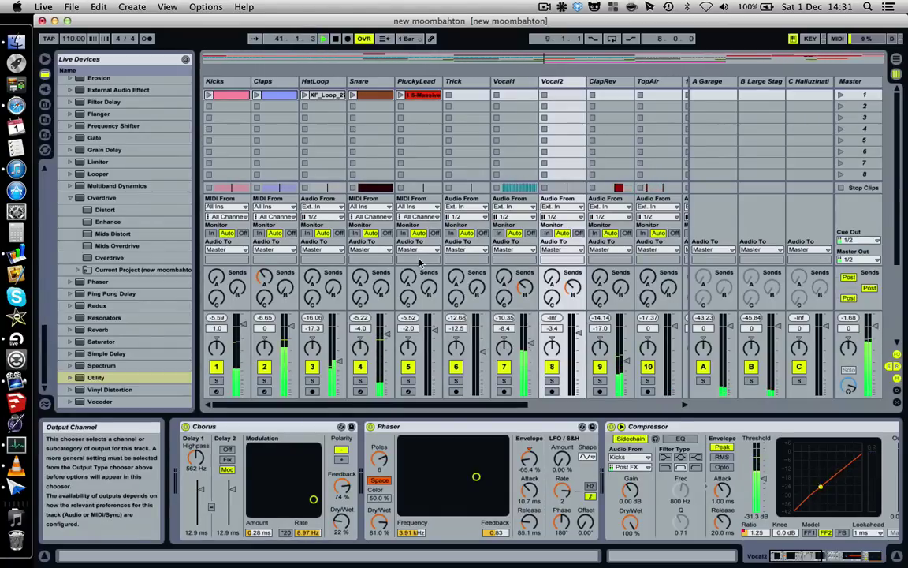
scroll(420, 263, "right", 5)
scroll(420, 262, "left", 5)
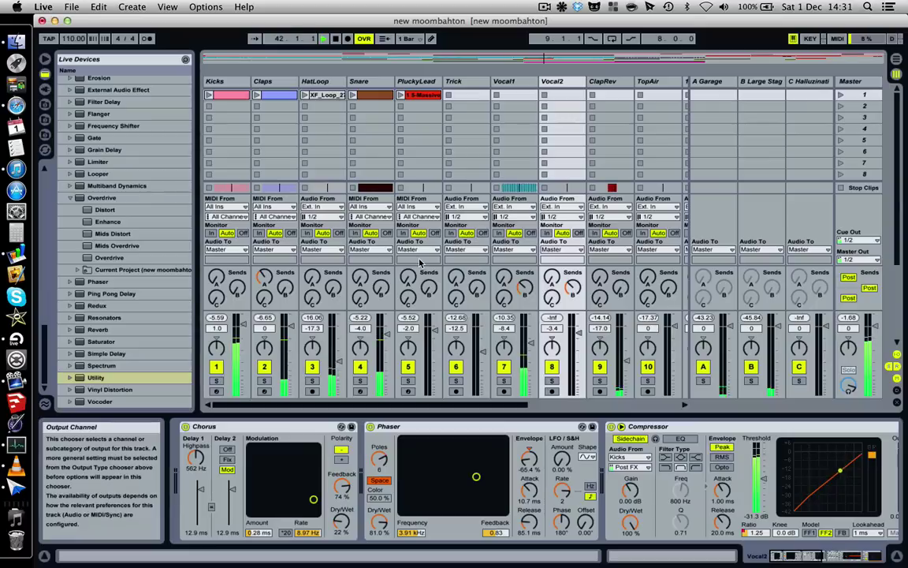
scroll(421, 263, "right", 5)
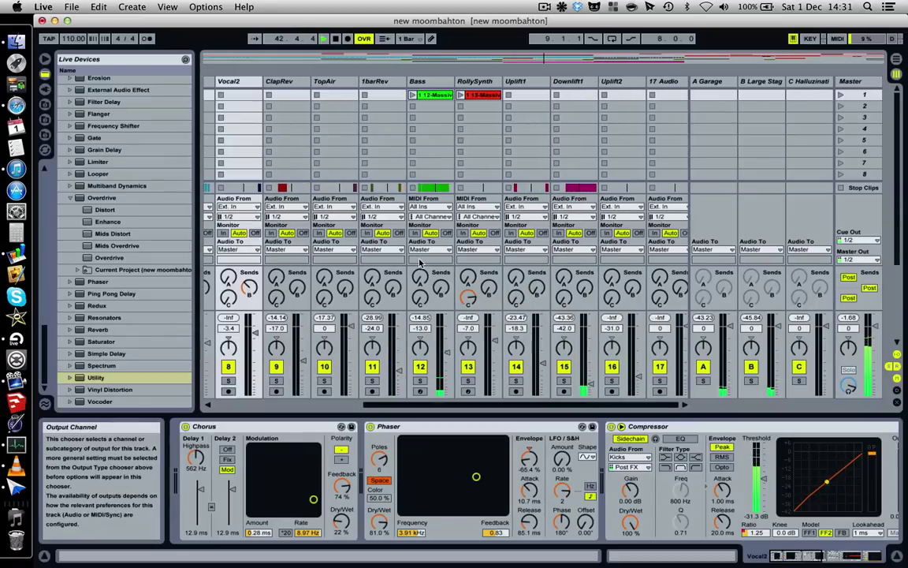
scroll(420, 263, "left", 5)
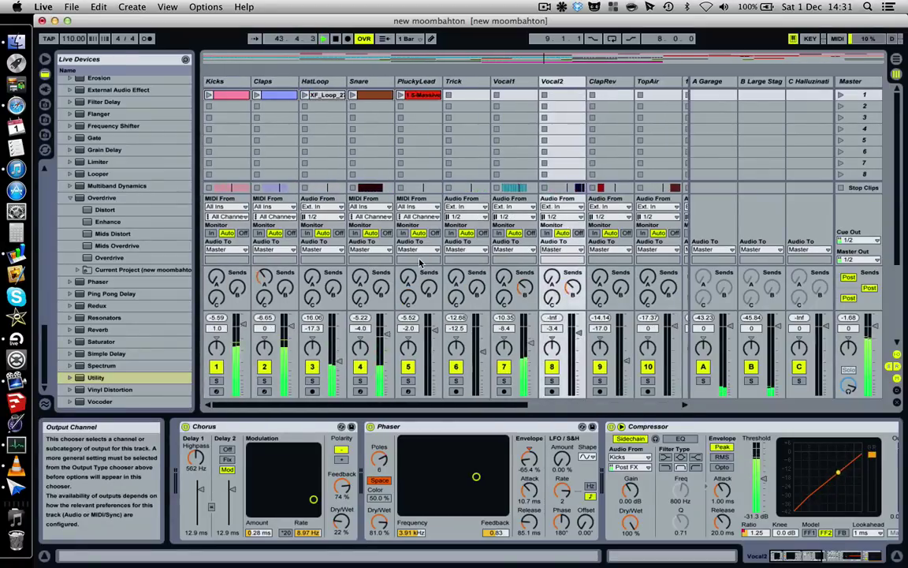
scroll(420, 263, "right", 5)
key("Tab")
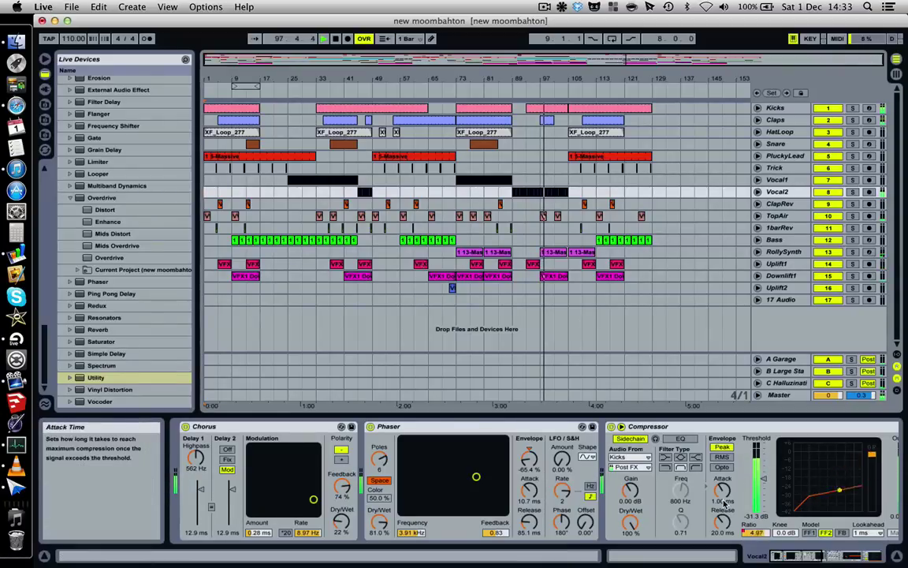
Step: Set the ratio of the Compressor on the Vocal2 track to 1.25
scroll(770, 533, "up", 3)
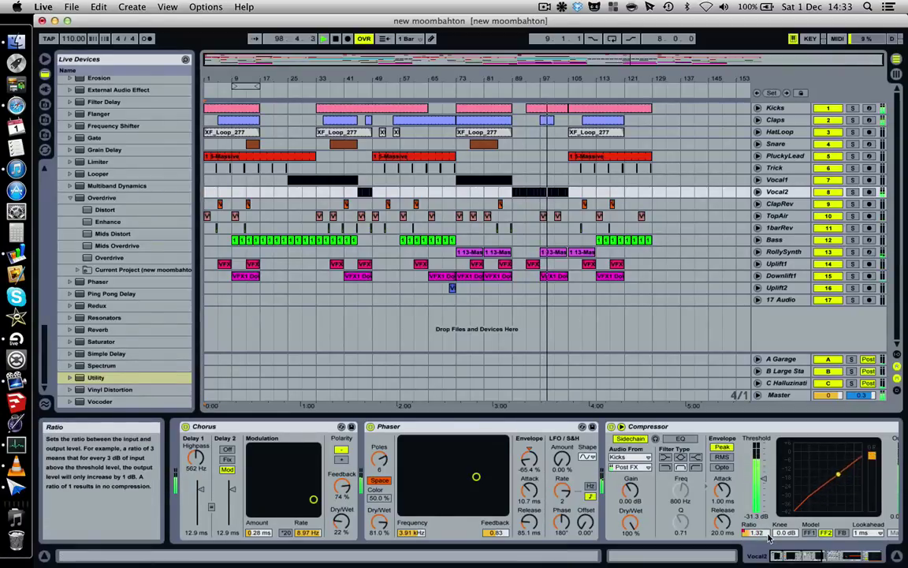
scroll(769, 533, "up", 3)
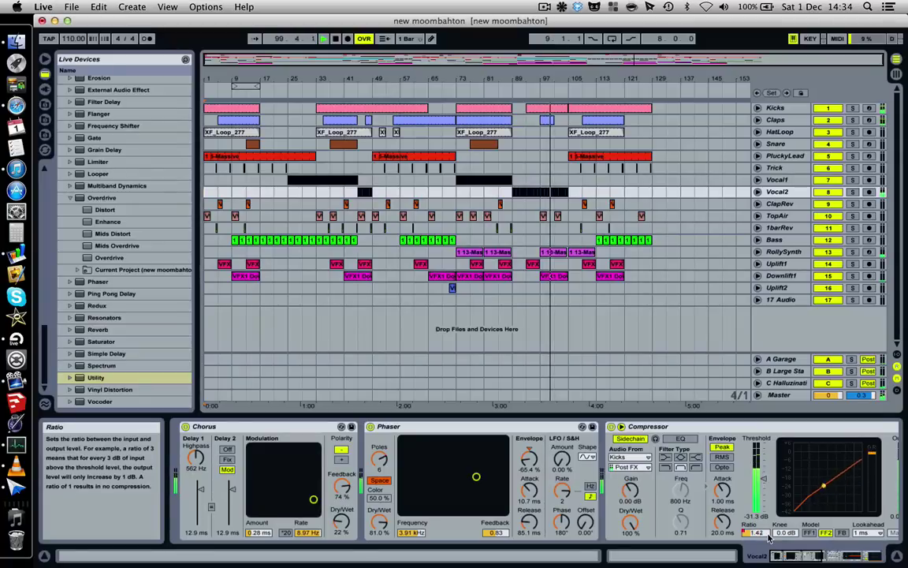
scroll(770, 533, "down", 3)
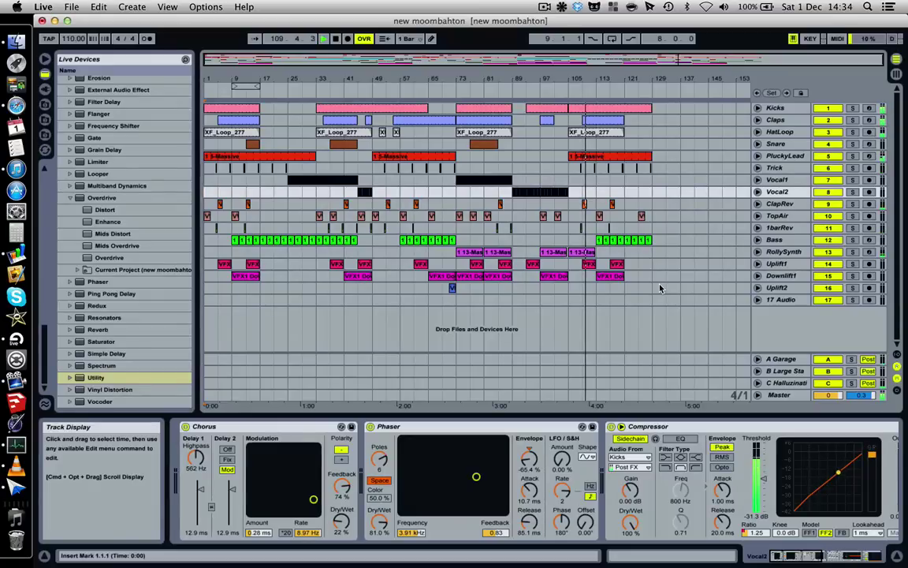
left_click(544, 6)
left_click(544, 6)
left_click(544, 6)
left_click(544, 6)
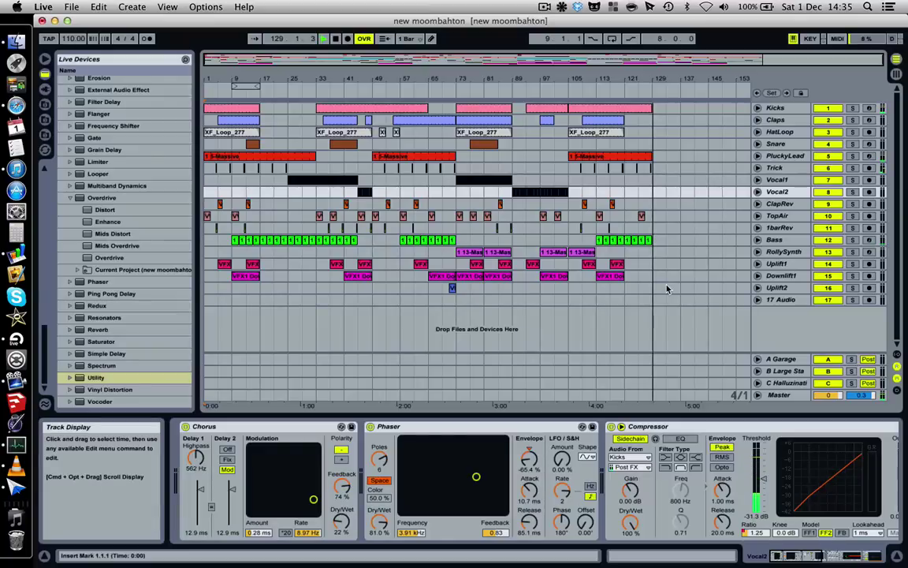
Step: Stop playback and arm the 17 Audio track for recording
key("space")
left_click(870, 301)
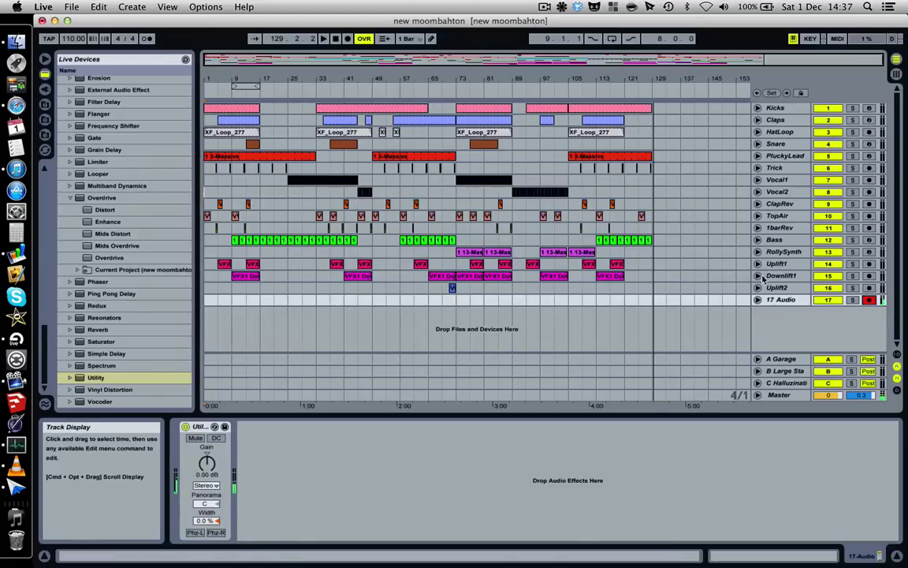
Step: Mute tracks 5 to 16, PluckyLead through Uplift2, keeping the Kicks, Claps, HatLoop and Snare tracks active
left_click_drag(830, 288, 826, 147)
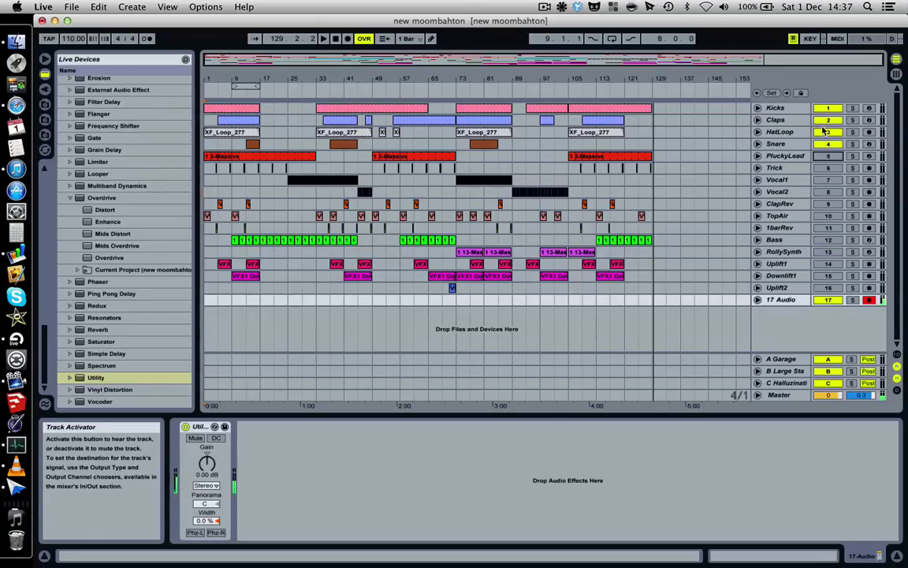
left_click(822, 123)
left_click(825, 132)
left_click(827, 144)
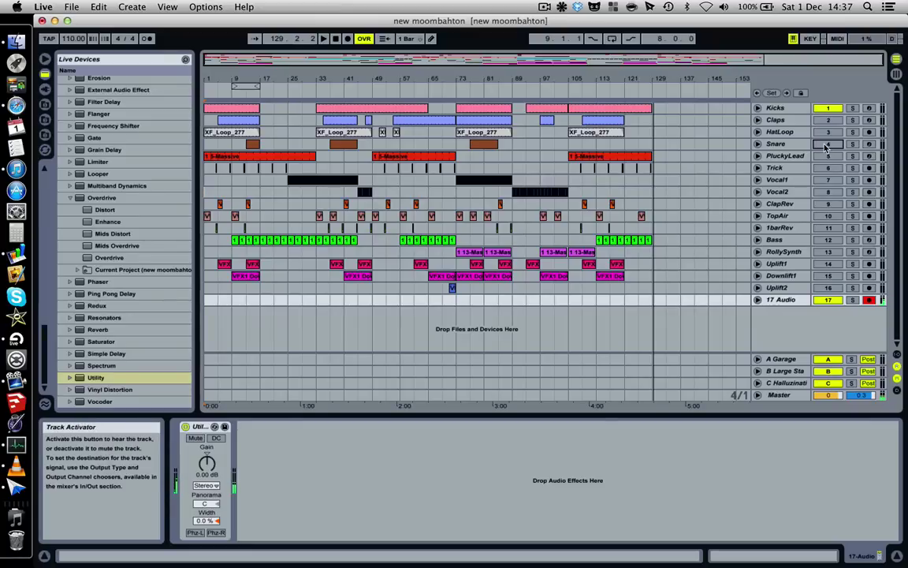
left_click(827, 144)
left_click(826, 131)
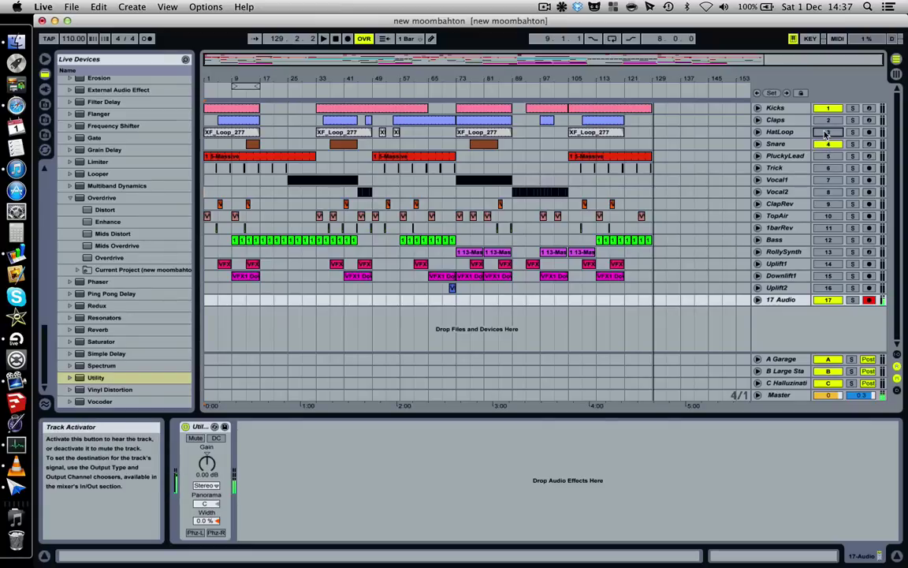
left_click(822, 121)
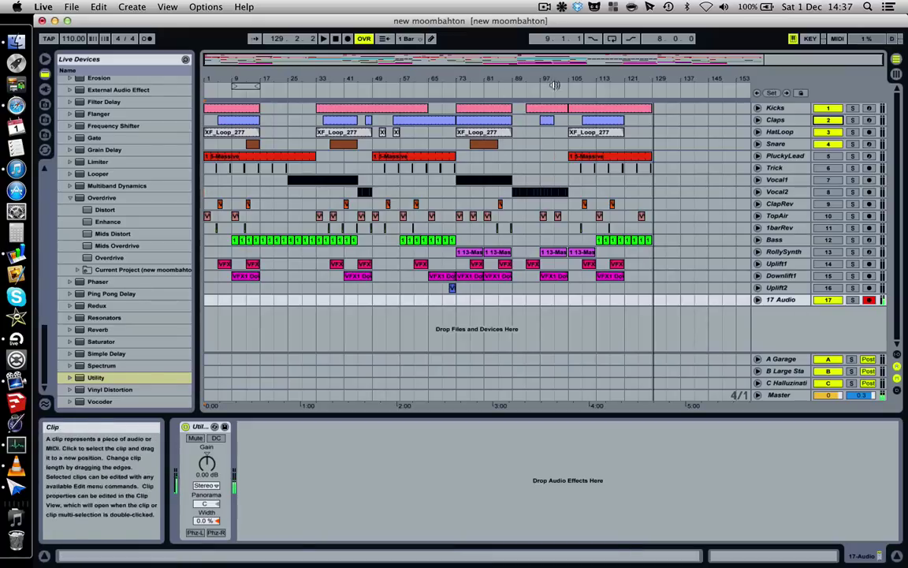
Step: Unfold the Snare track and play the drum tracks from bar 81 to about bar 85
left_click_drag(444, 79, 482, 124)
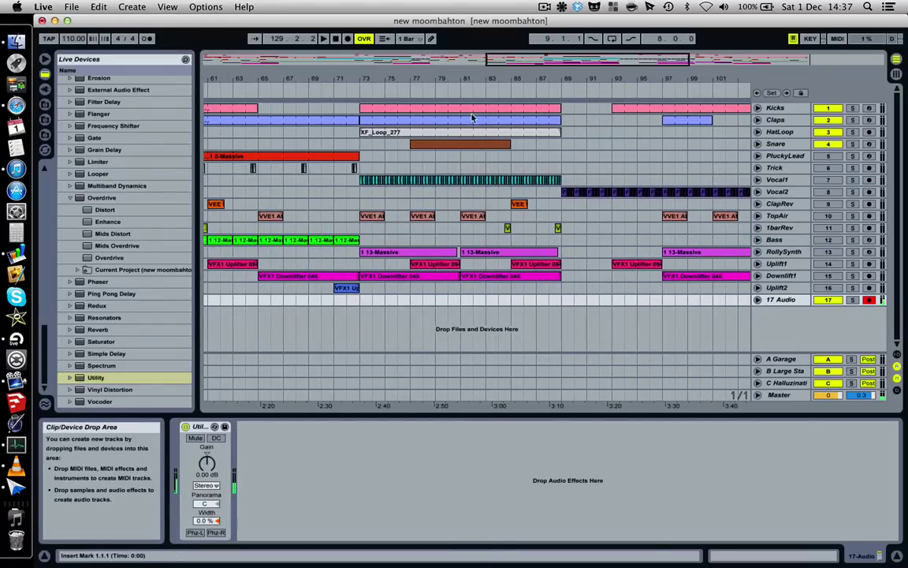
left_click(757, 144)
left_click(464, 180)
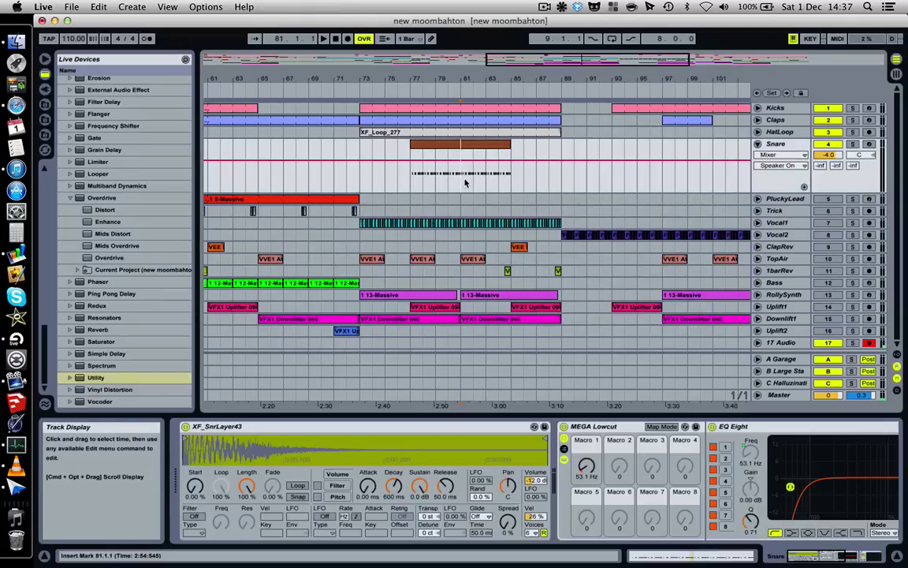
key("space")
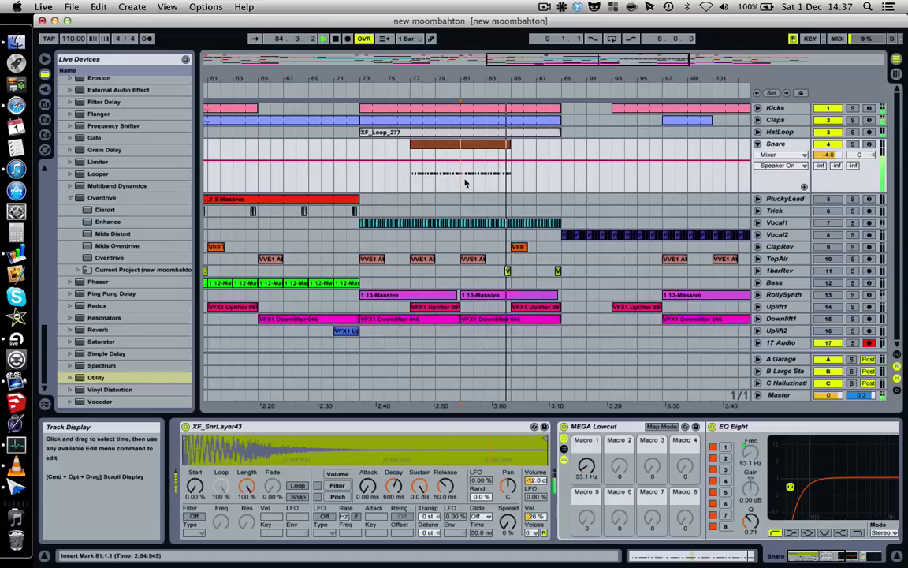
key("space")
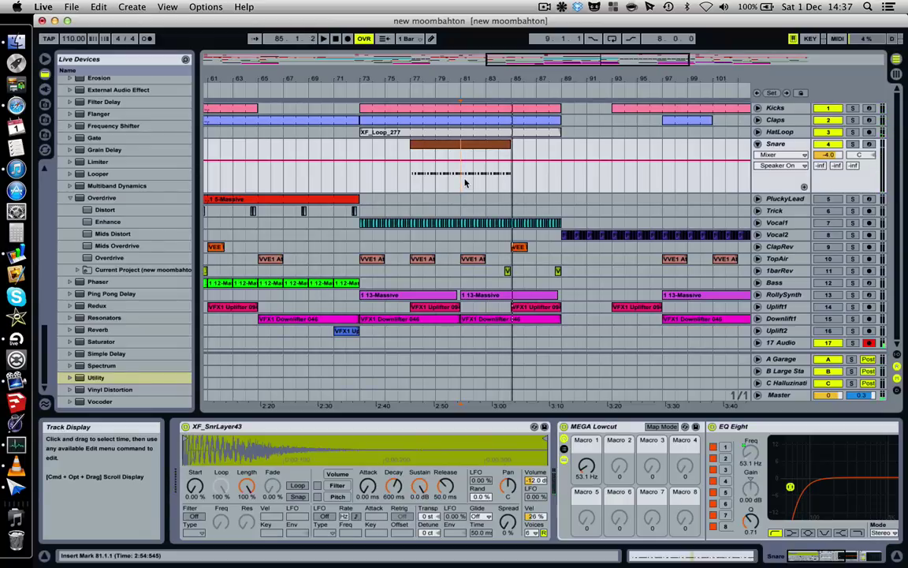
Step: Mute the Snare track and play the remaining drum tracks from bar 81
left_click(827, 144)
left_click(459, 132)
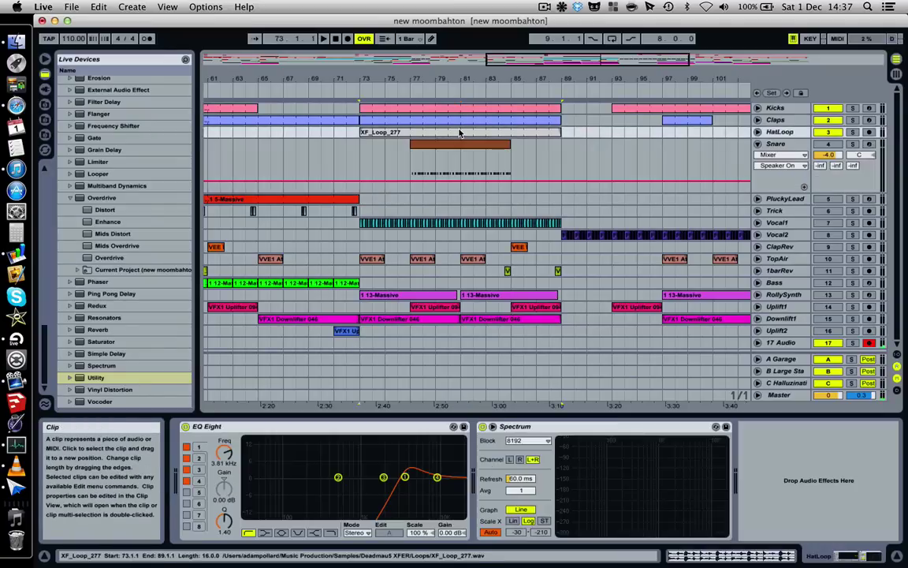
key("space")
left_click(461, 156)
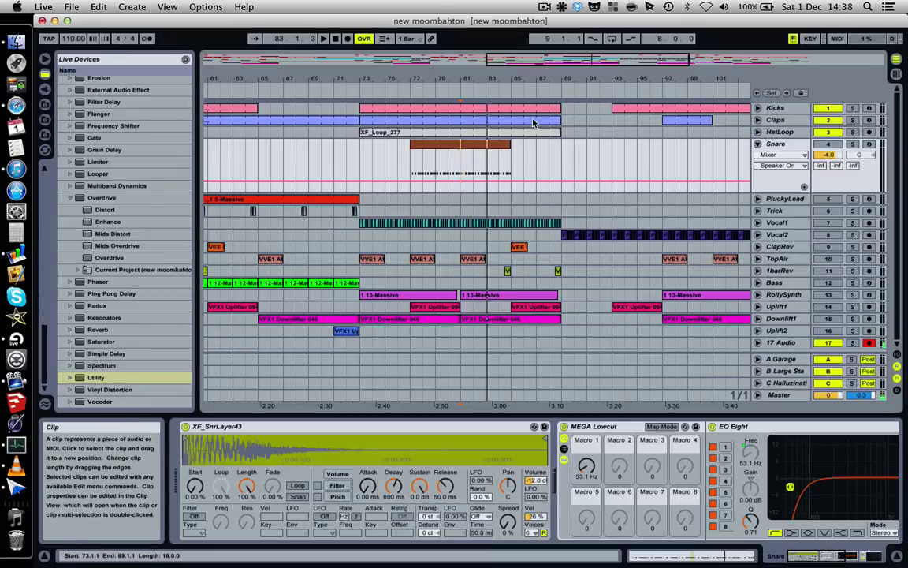
Step: Unfold the Kicks track and select its clip spanning bars 73 to 89
left_click(757, 120)
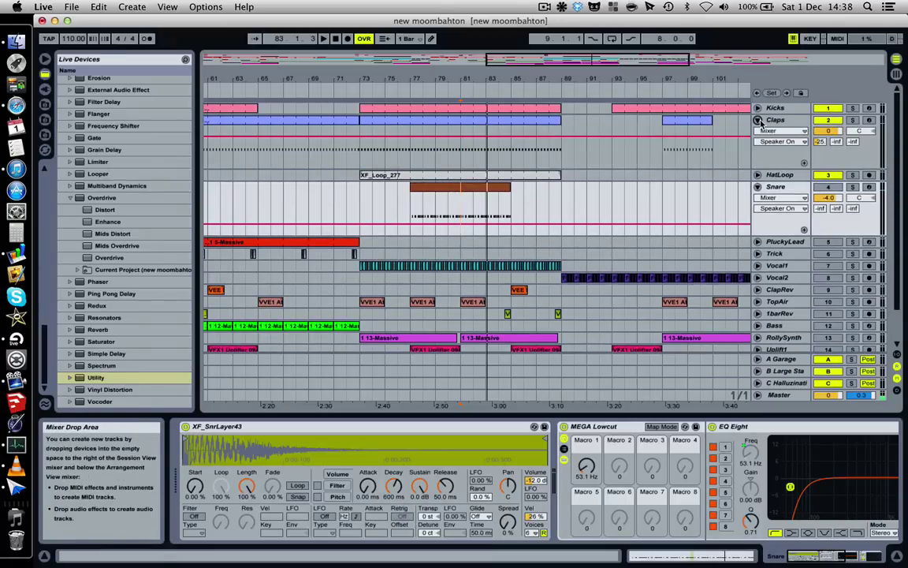
left_click(757, 120)
left_click(759, 108)
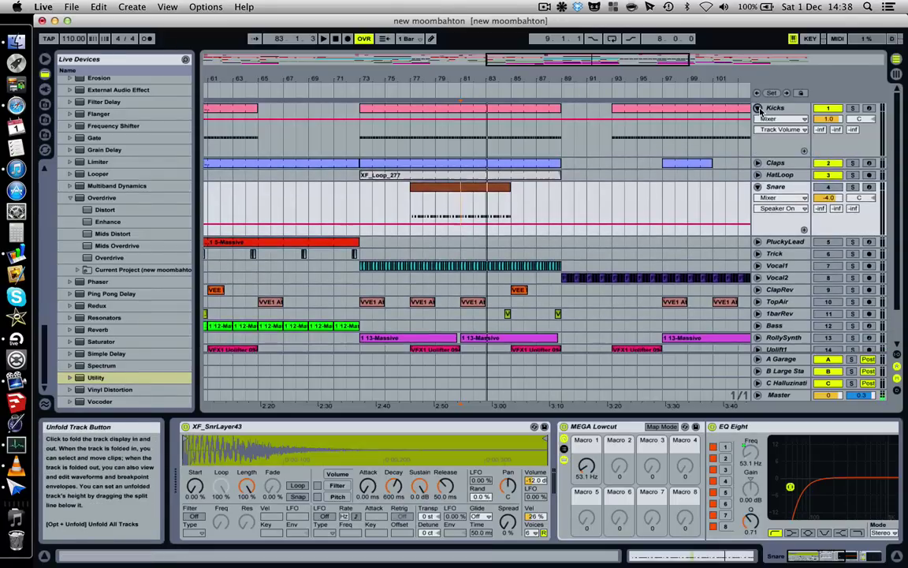
left_click(493, 126)
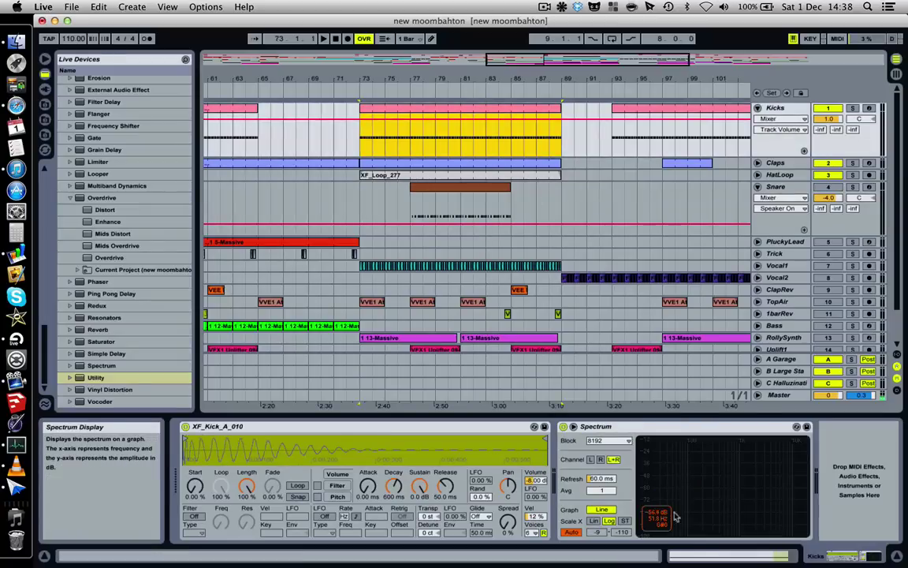
Step: Open the kick clip's notes, play the pattern, and inspect the velocity of the last kick note
key("shift+Tab")
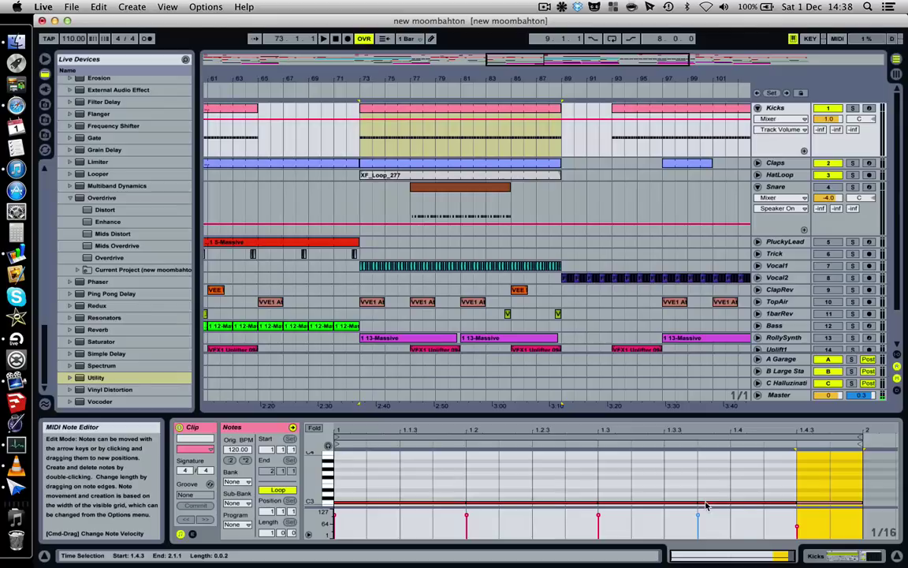
key("space")
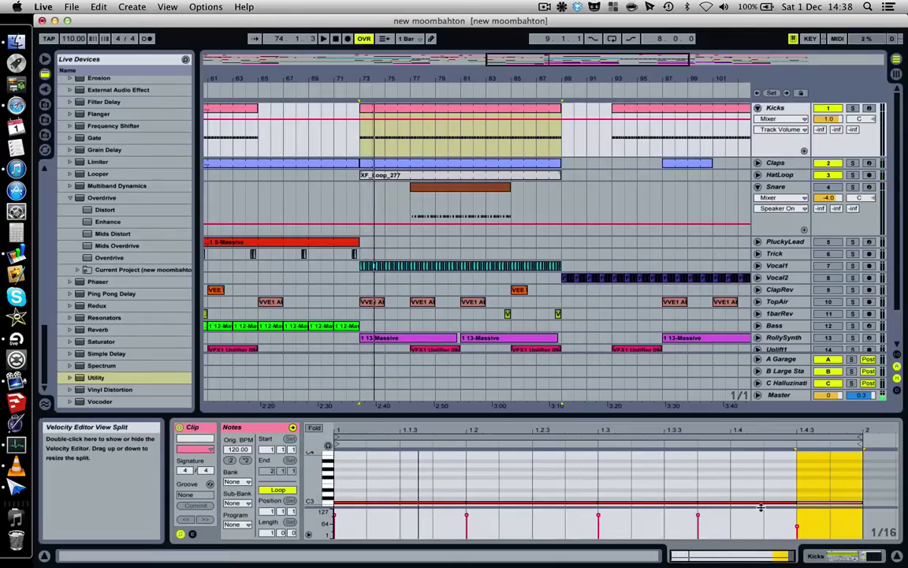
left_click(798, 530)
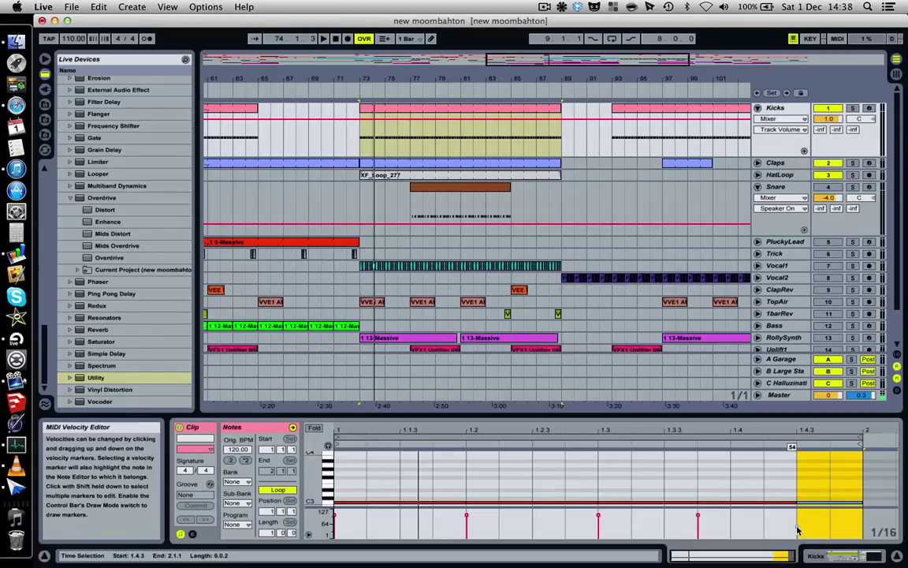
Step: Return to the Kicks track's device chain and place the insert marker at bar 73
left_click(896, 555)
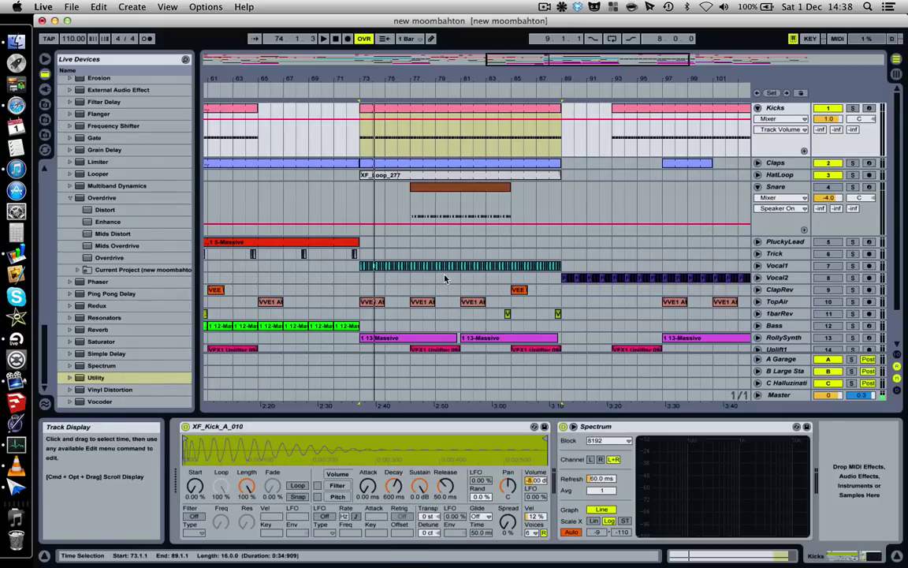
left_click(363, 140)
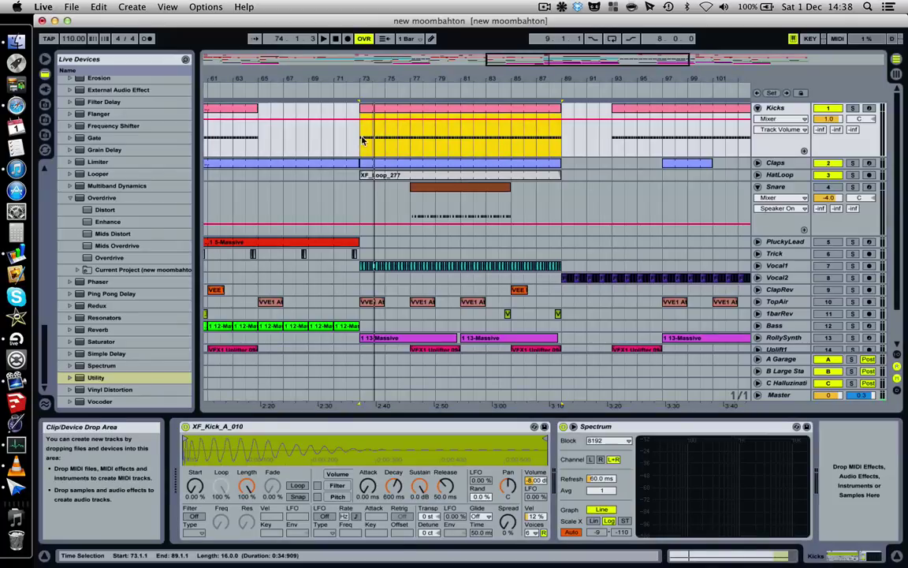
left_click(362, 140)
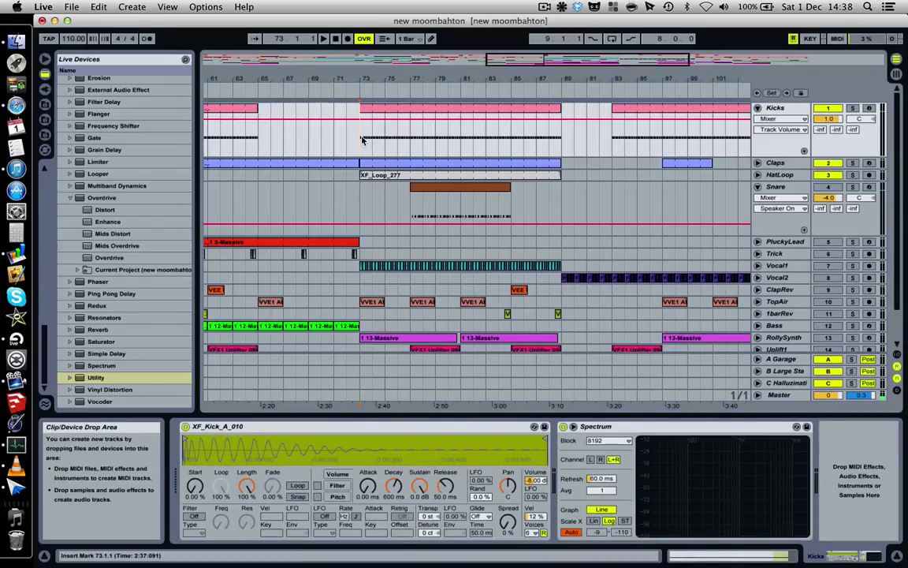
Step: Play the drum tracks from bar 73 and turn the Snare track back on, placing the insert marker at bar 77
key("space")
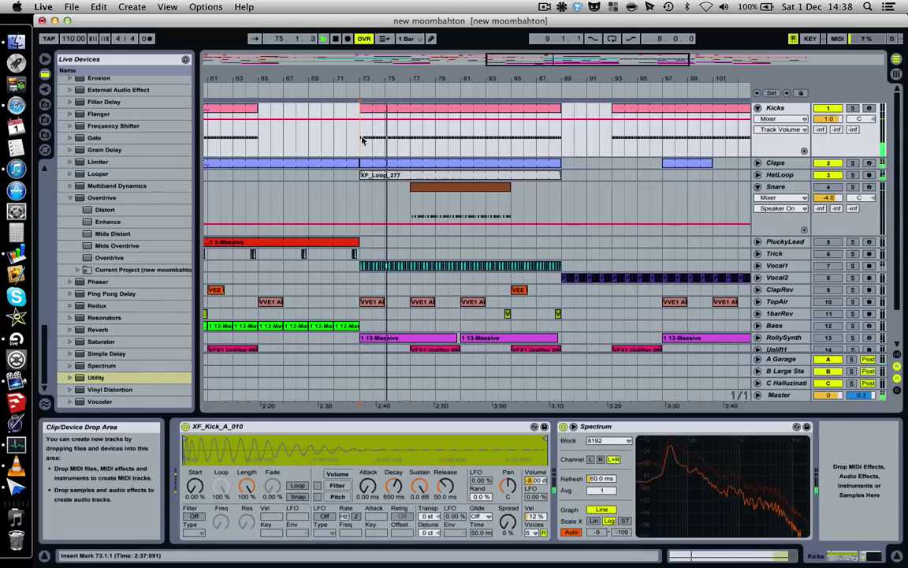
left_click(828, 189)
left_click(406, 227)
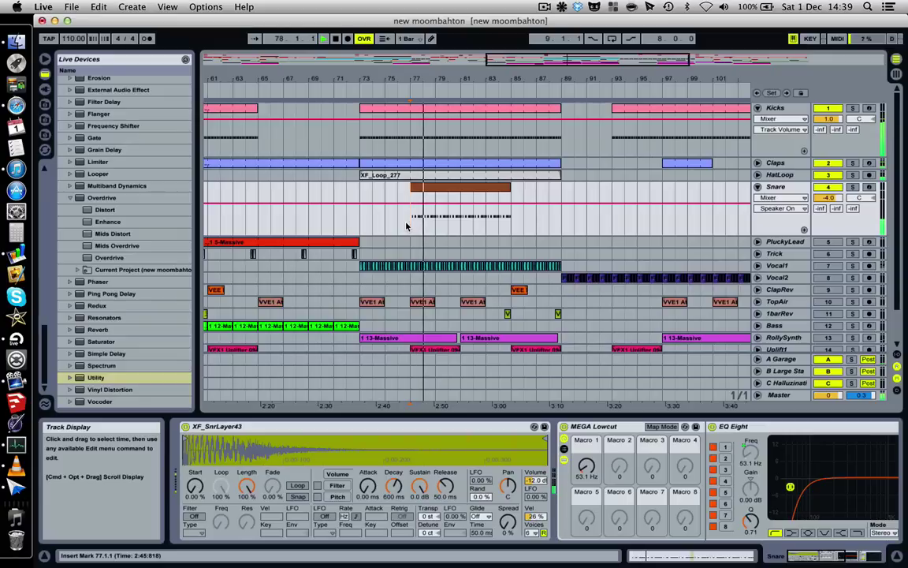
Step: Open the notes of the Snare clip spanning bars 77 to 85 and play its pattern briefly
left_click(428, 196)
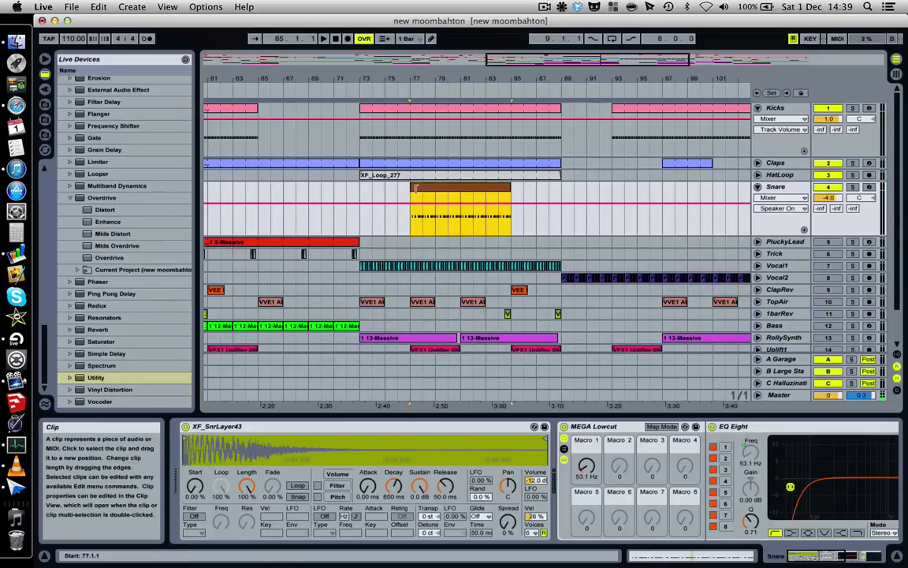
left_click(685, 561)
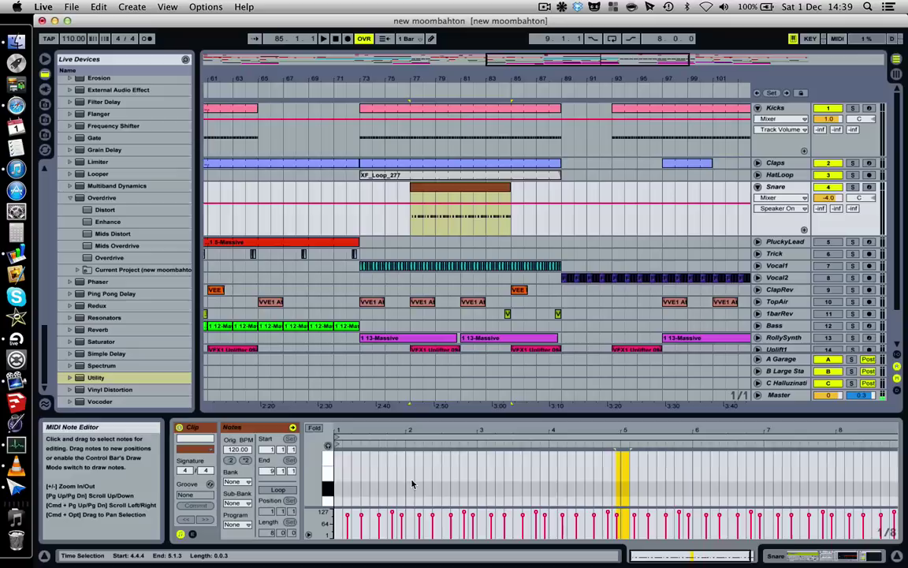
scroll(412, 483, "down", 3)
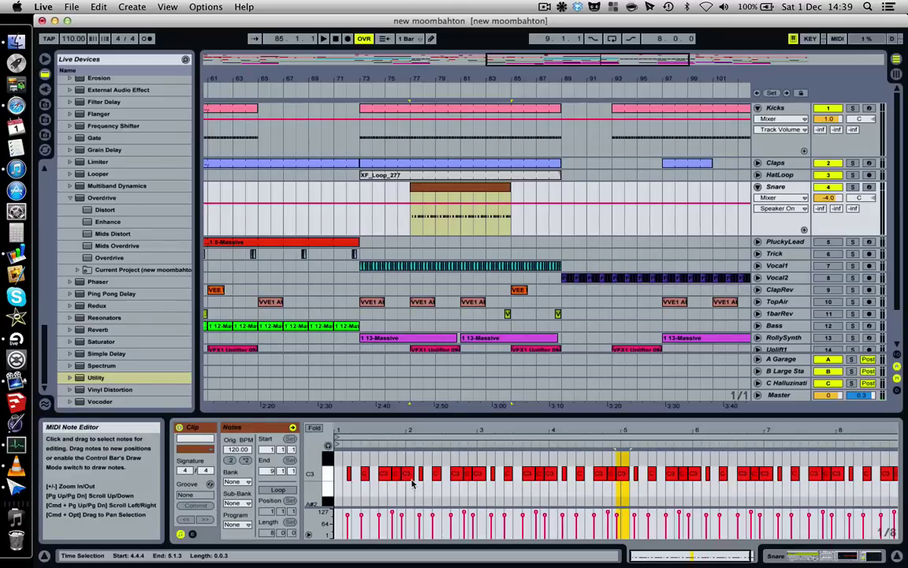
key("space")
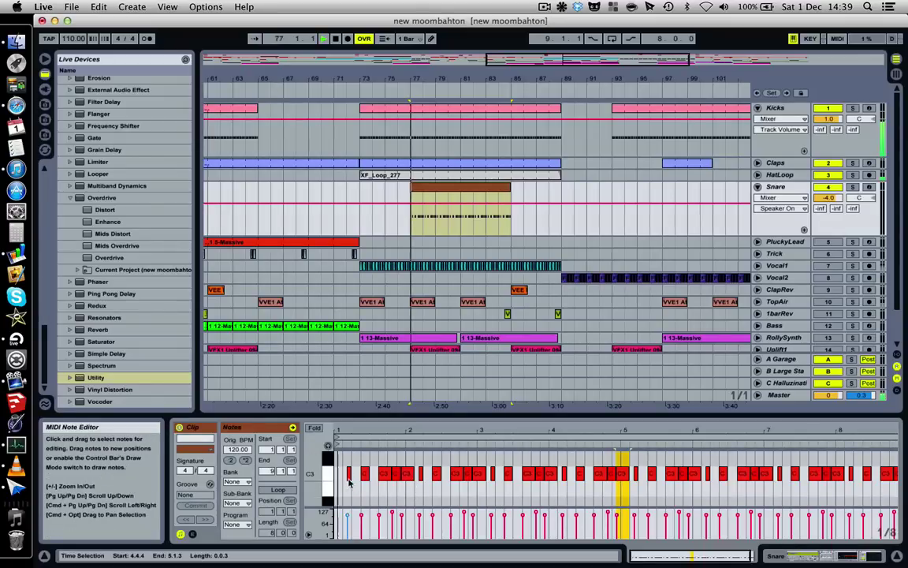
key("space")
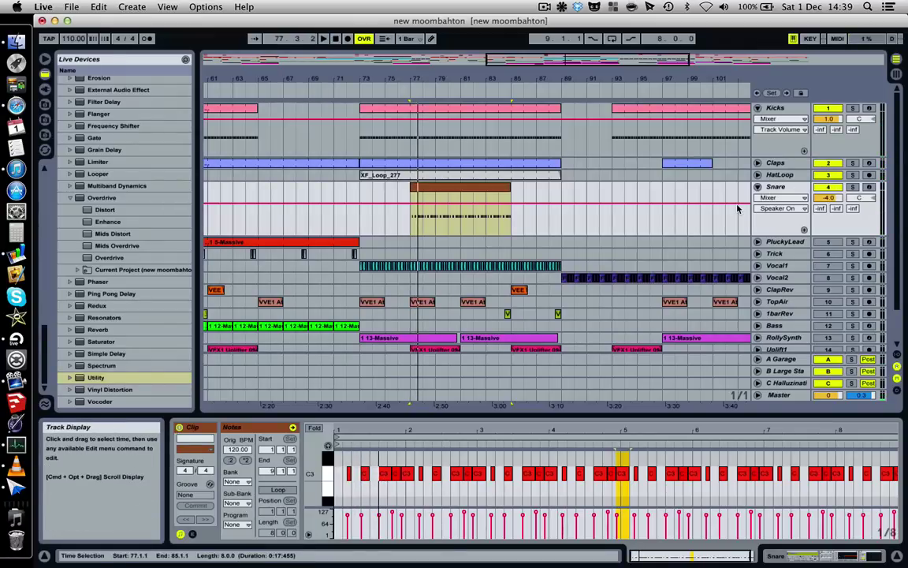
Step: Fold the Snare track and audition the HatLoop track briefly in solo, releasing the solo when playback is done
left_click(758, 186)
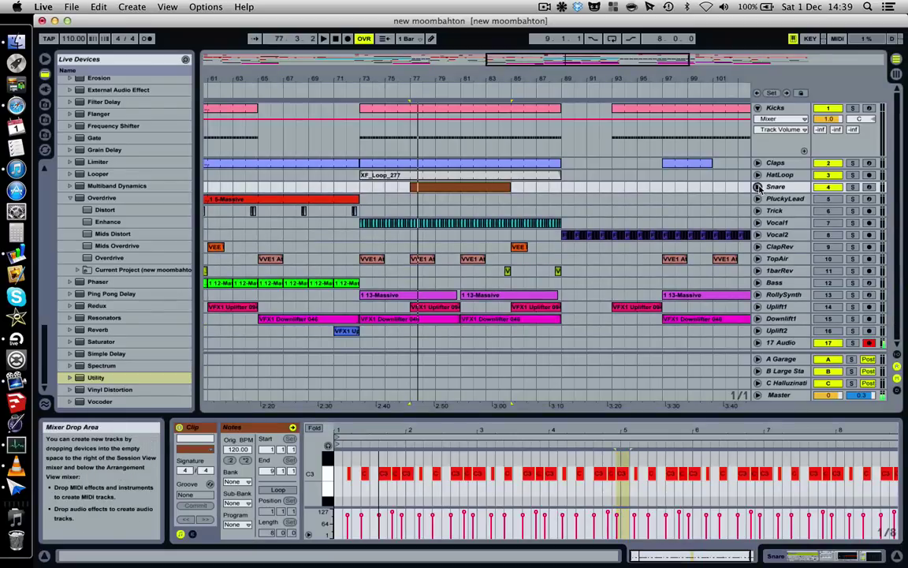
left_click(781, 176)
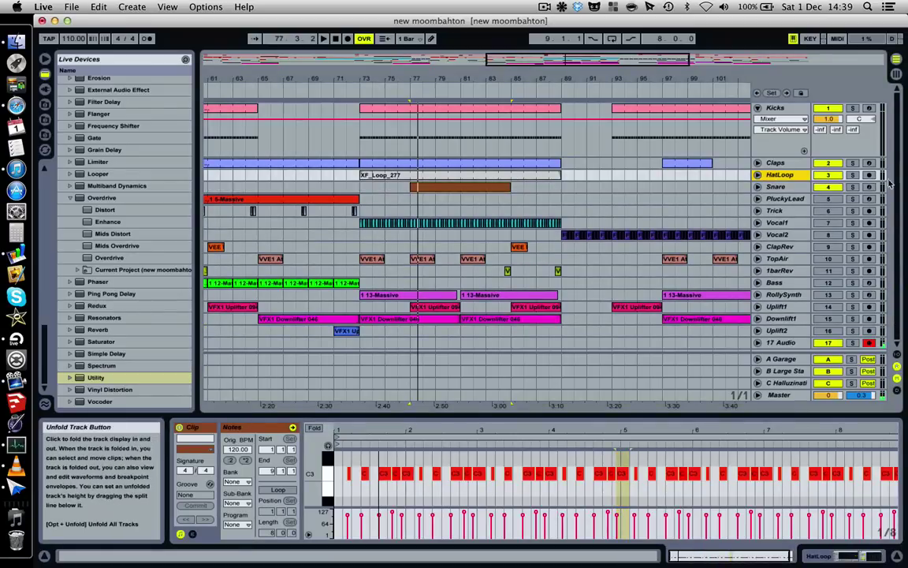
left_click(853, 175)
key("space")
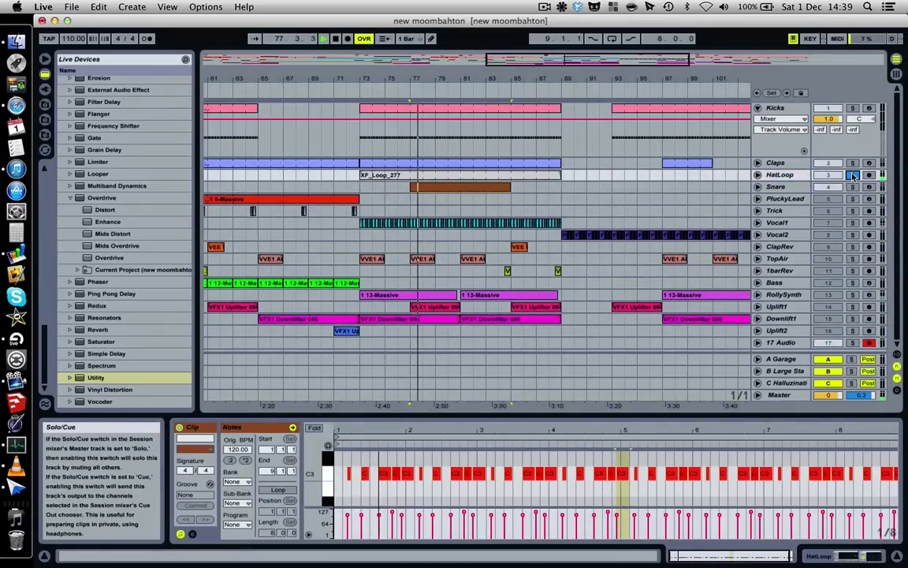
left_click(852, 175)
key("space")
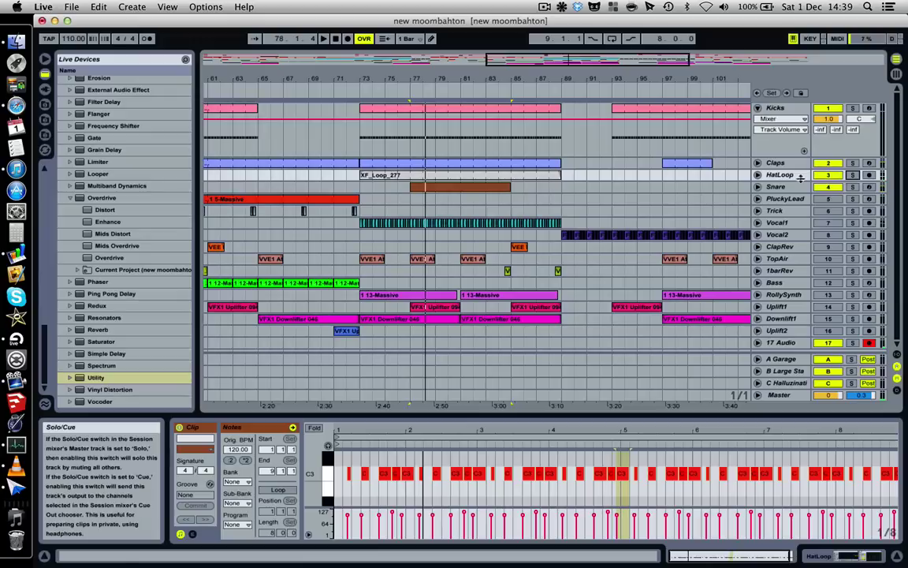
Step: Open the XF_Loop_277 clip at bar 73 on the HatLoop track to inspect its sample settings, and fold the Kicks track
left_click(495, 176)
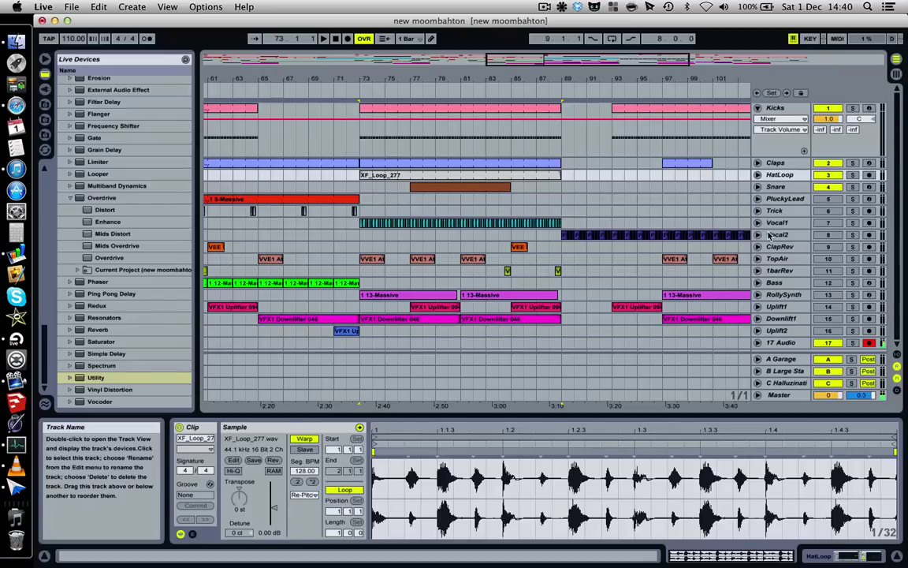
left_click(359, 177)
left_click(757, 108)
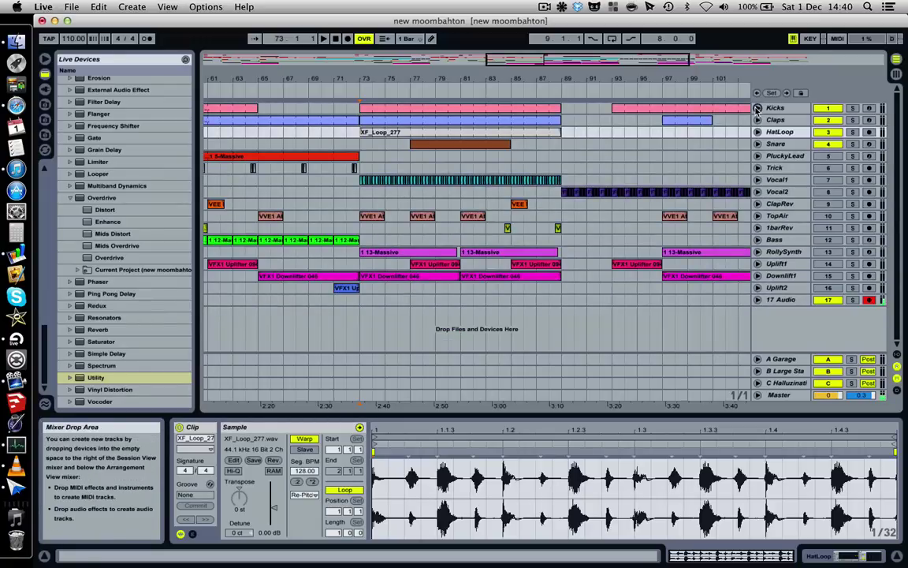
Step: Activate the Vocal1 track, play the arrangement briefly from bar 33, and unfold the Vocal1 track
left_click_drag(656, 72, 727, 78)
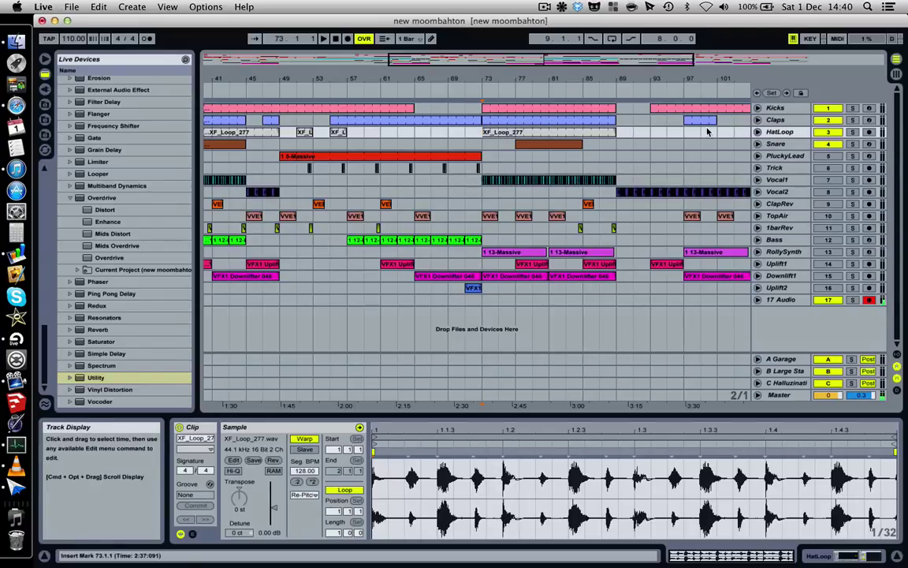
left_click_drag(682, 73, 683, 77)
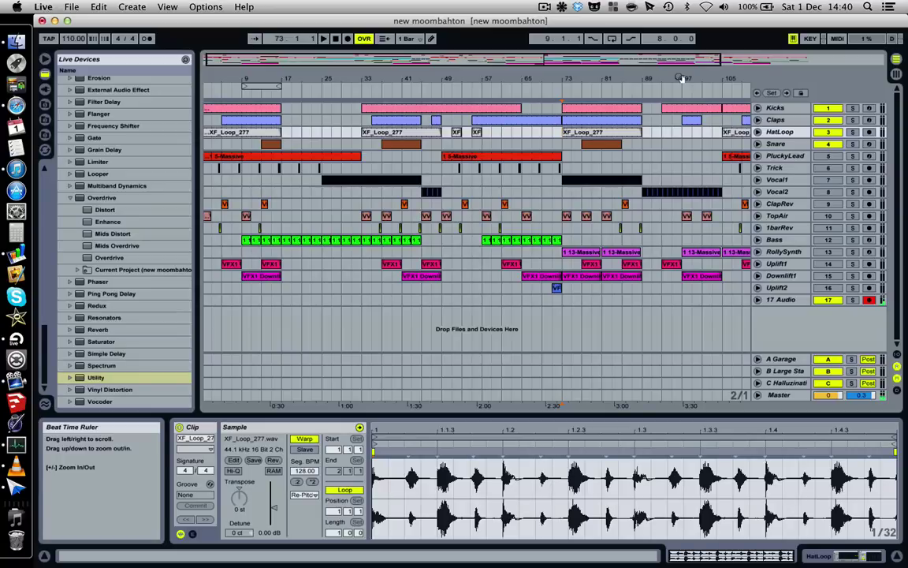
left_click_drag(682, 78, 400, 91)
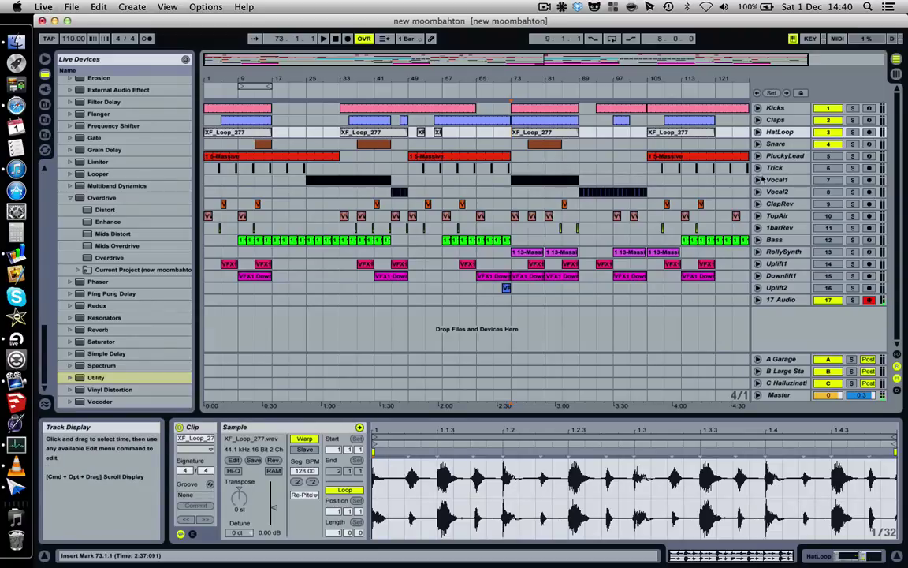
left_click(825, 181)
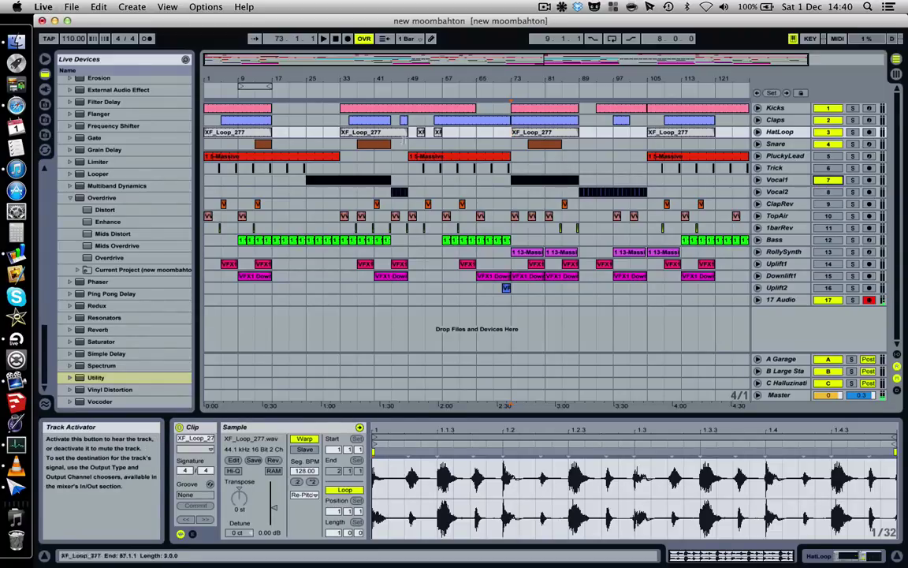
left_click(341, 172)
key("space")
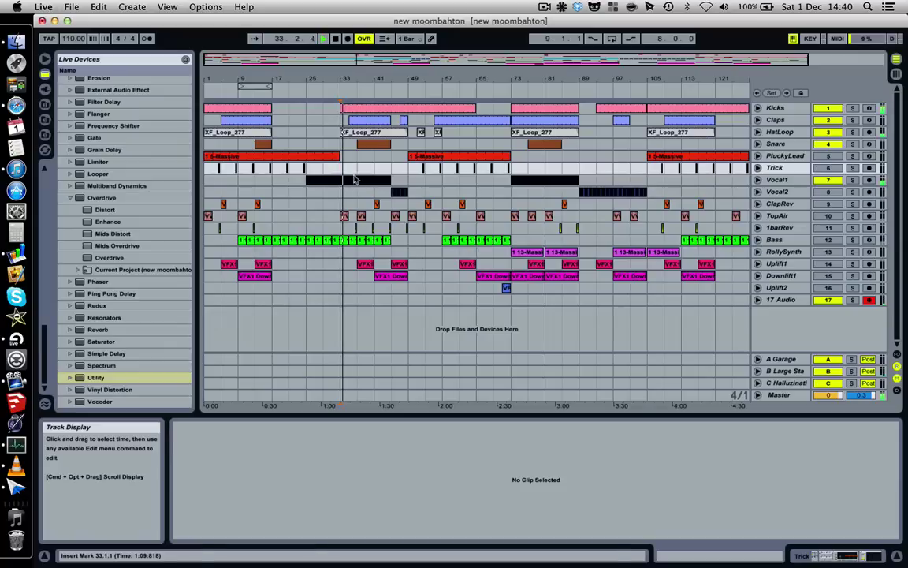
left_click(760, 182)
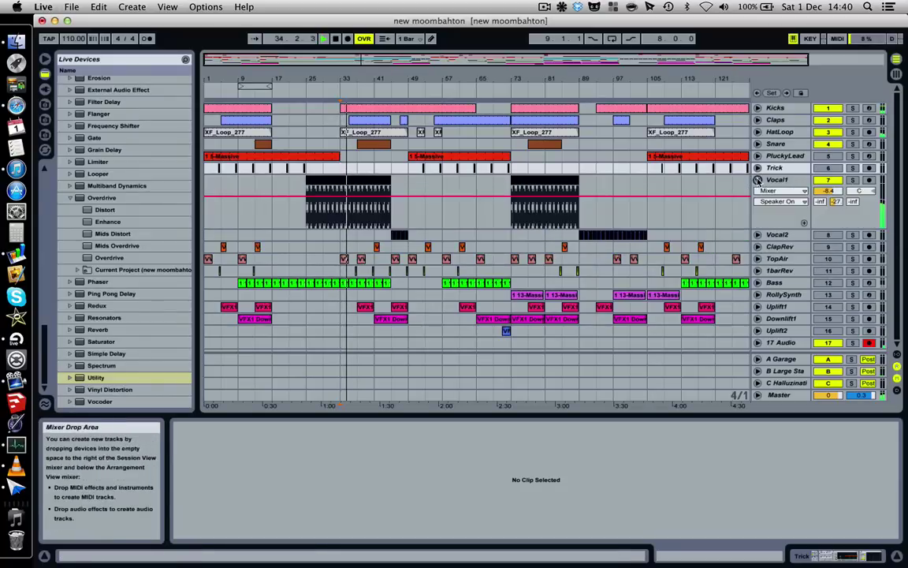
key("space")
Step: Open the Vocal1 clip that starts at bar 33 to view its sample settings, and play the vocal pattern from there
left_click_drag(345, 82, 329, 177)
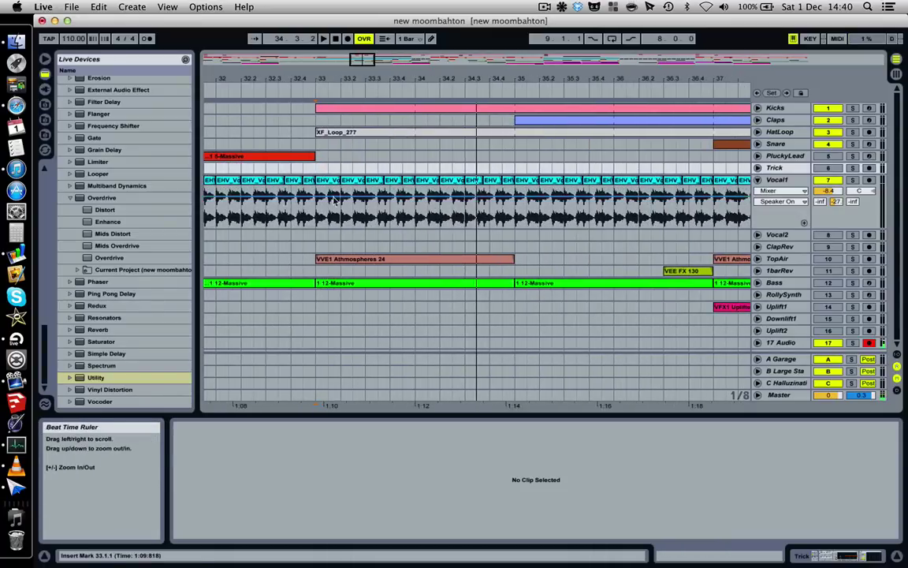
left_click(329, 181)
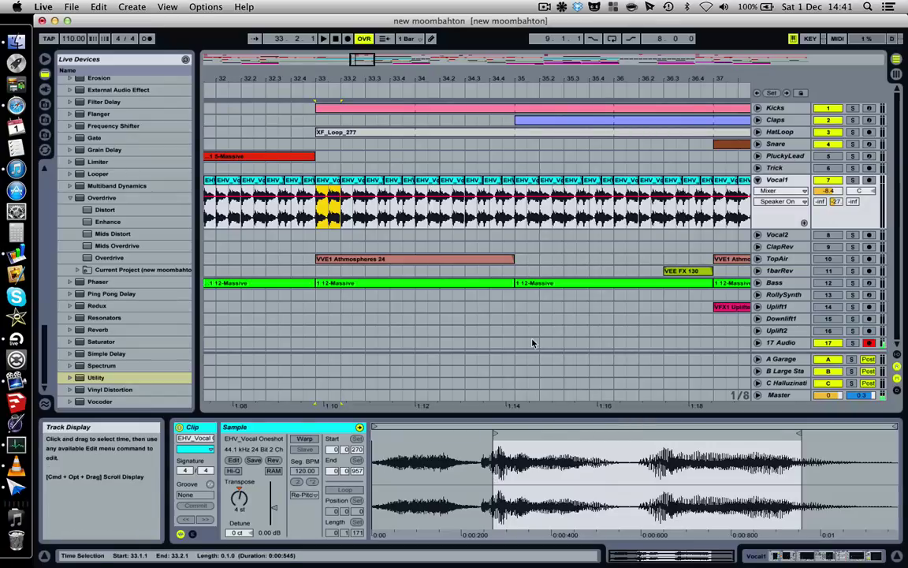
left_click(320, 215)
key("space")
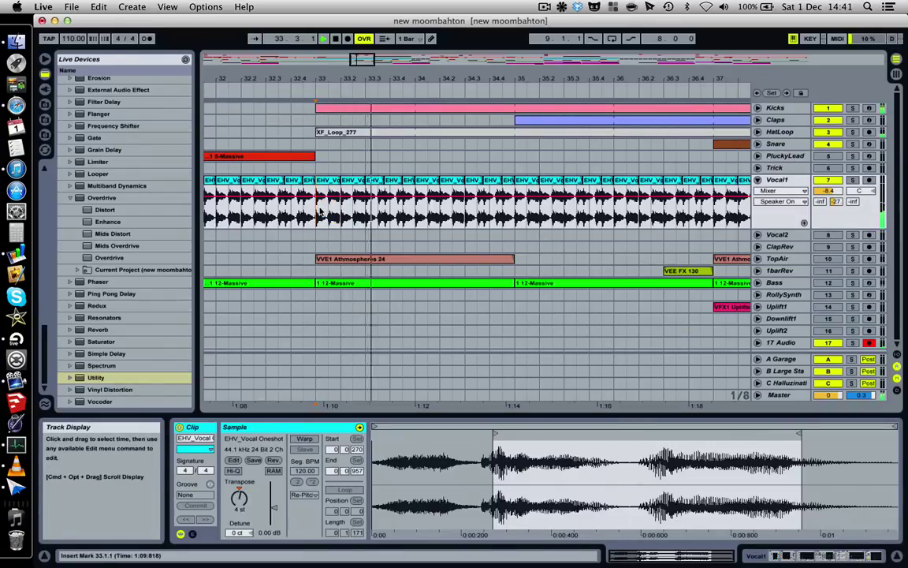
key("space")
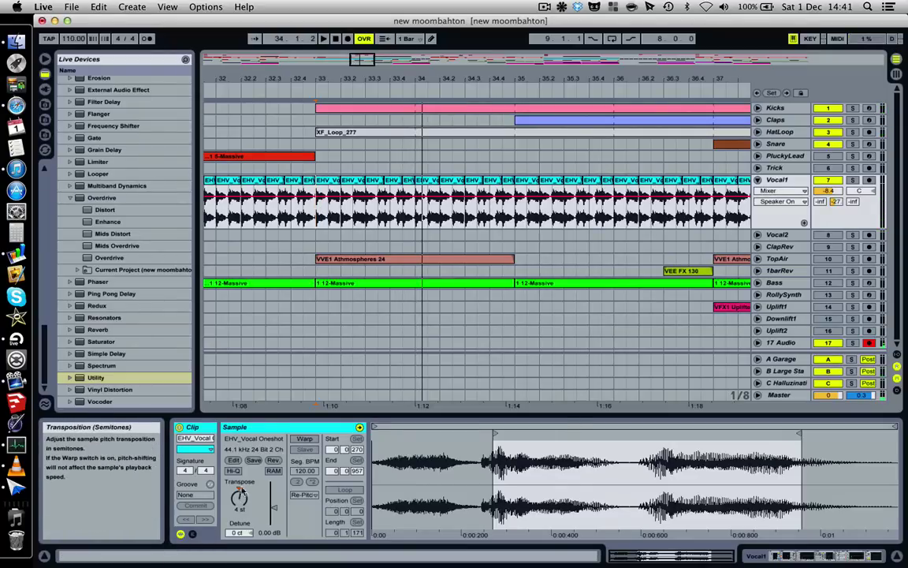
Step: Examine the EHV_Vocal Oneshots_61 slices around bar 33 up close and play them from bar 33
left_click_drag(327, 402, 244, 496)
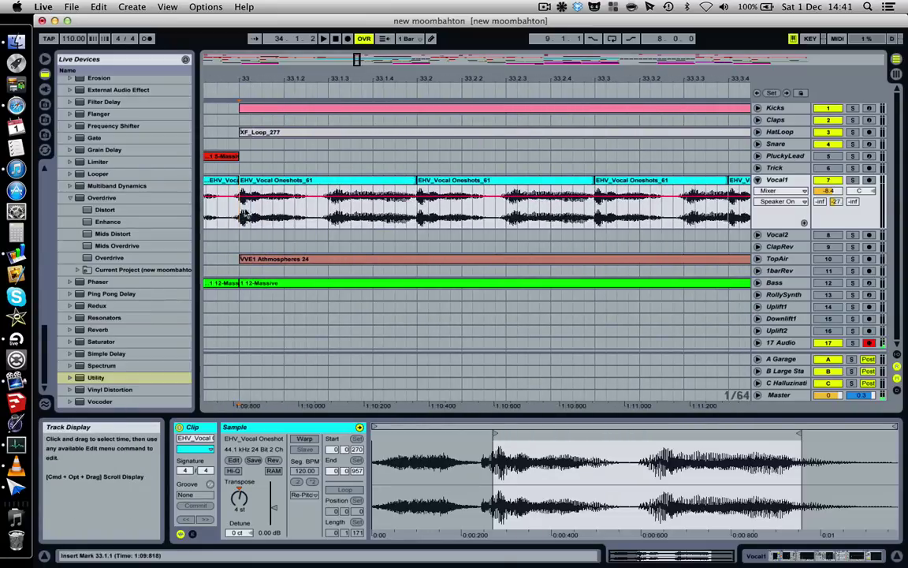
left_click(241, 210)
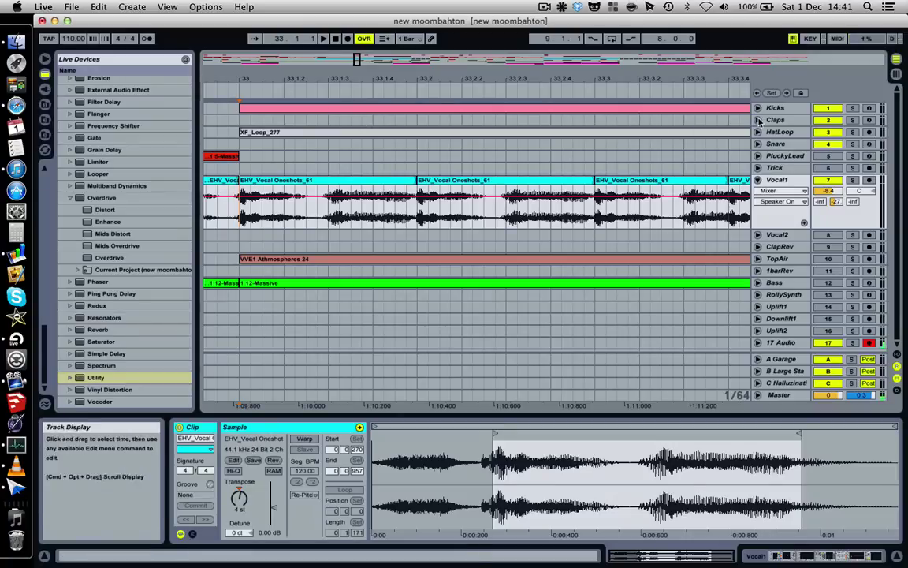
left_click_drag(269, 78, 575, 76)
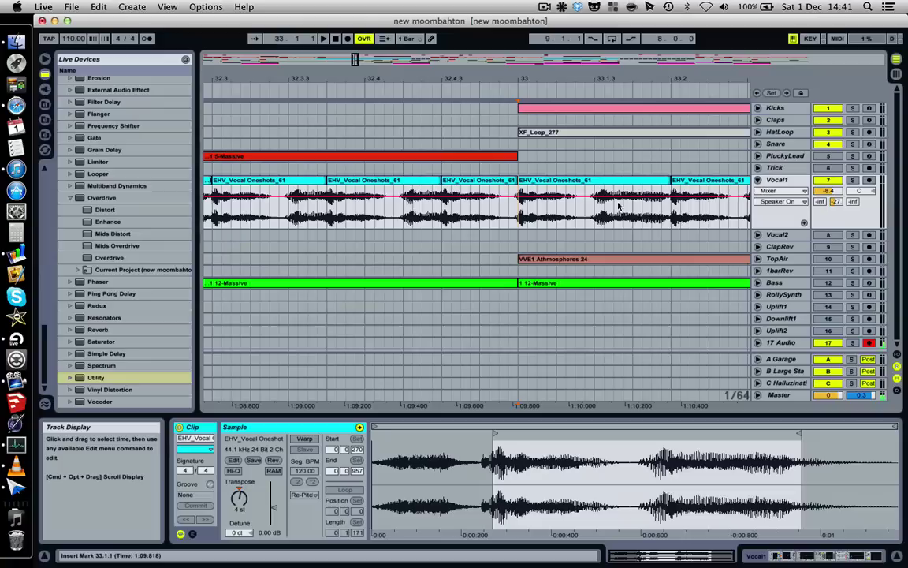
scroll(605, 217, "right", 5)
scroll(597, 219, "right", 3)
key("space")
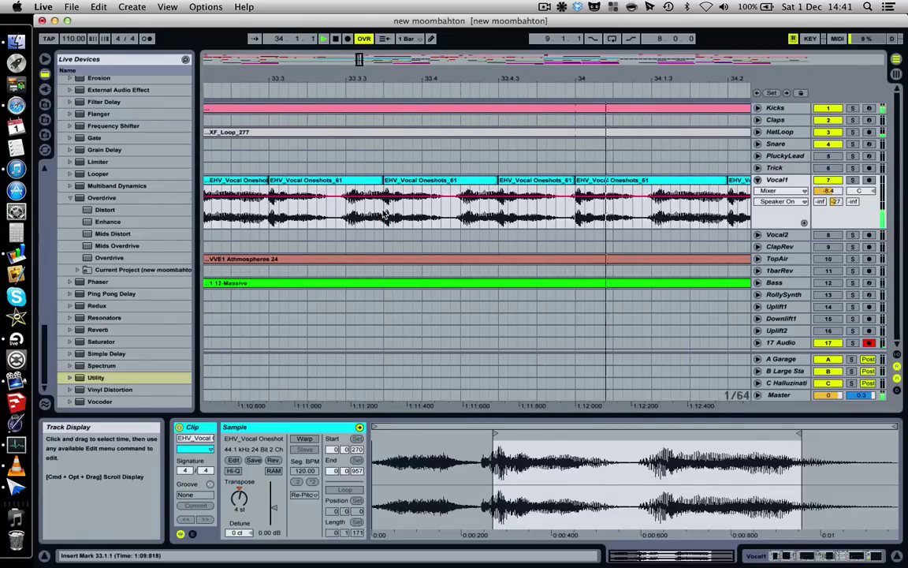
Step: Play the vocal slices from position 33.2.3 and review how they are spaced across bars 33 and 34
scroll(262, 207, "left", 2)
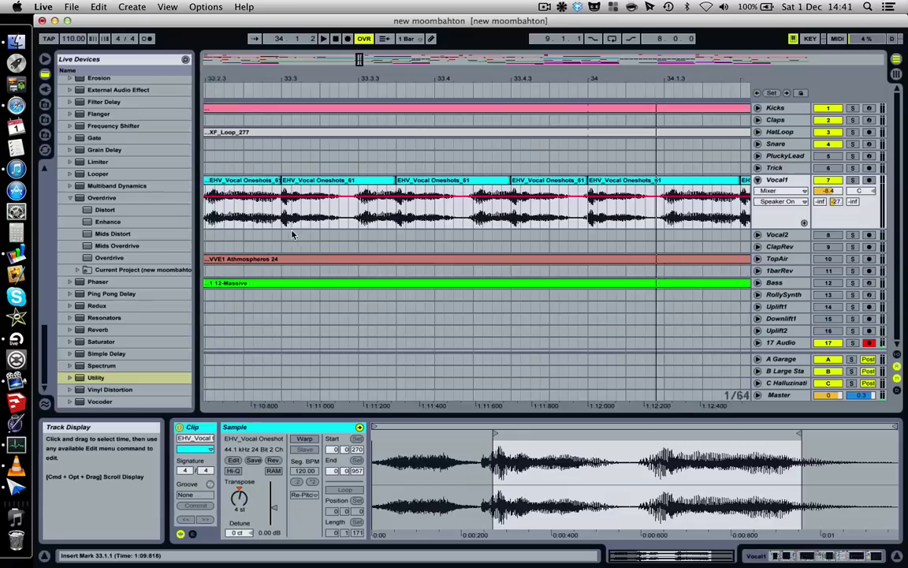
left_click(226, 201)
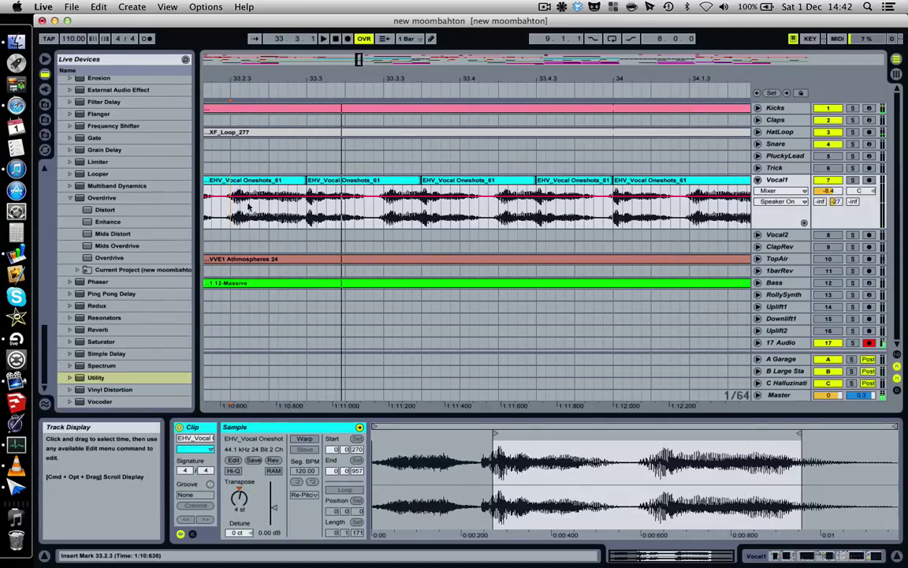
key("minus")
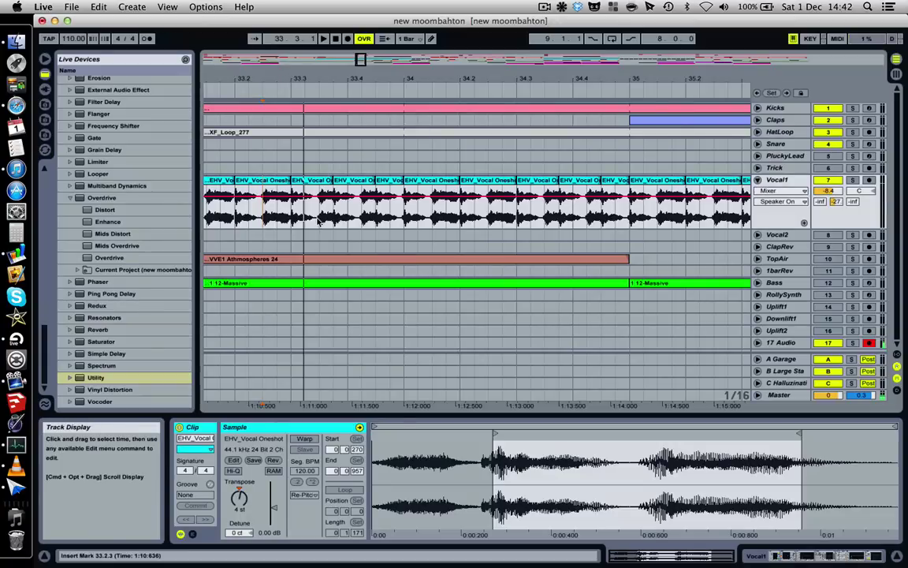
scroll(287, 214, "left", 3)
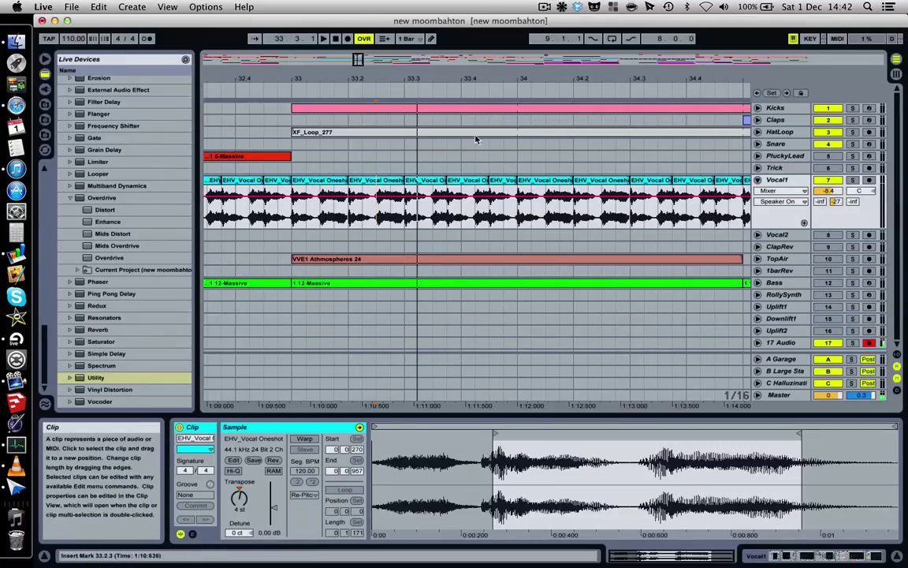
Step: Solo the Vocal1 track, play it from bar 33, and release the solo
left_click(294, 215)
left_click(852, 181)
key("space")
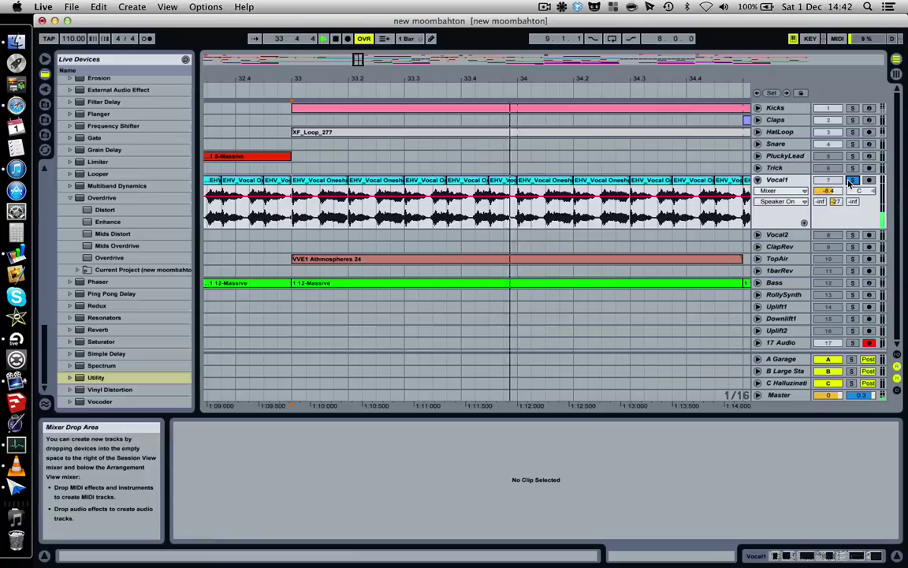
left_click(851, 181)
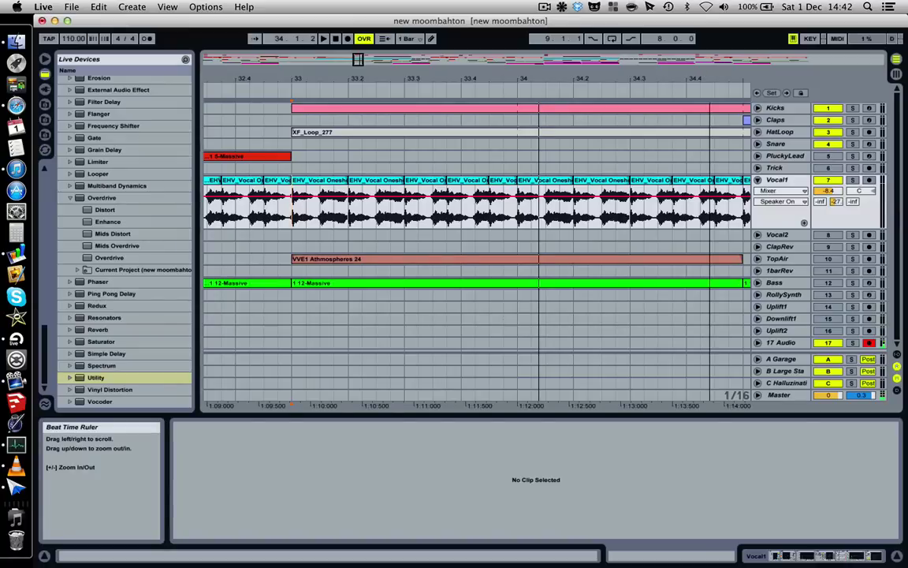
Step: Show the Vocal1 track's device chain with its Chorus, Phaser and EQ Eight effects
mouse_move(709, 76)
left_mouse_down()
mouse_move(710, 65)
mouse_move(710, 75)
left_mouse_up()
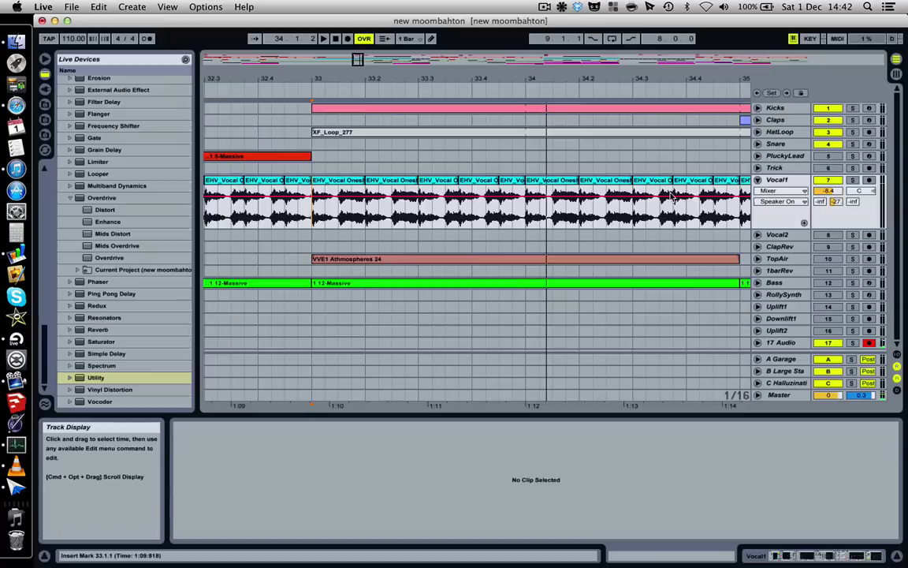
left_click(753, 556)
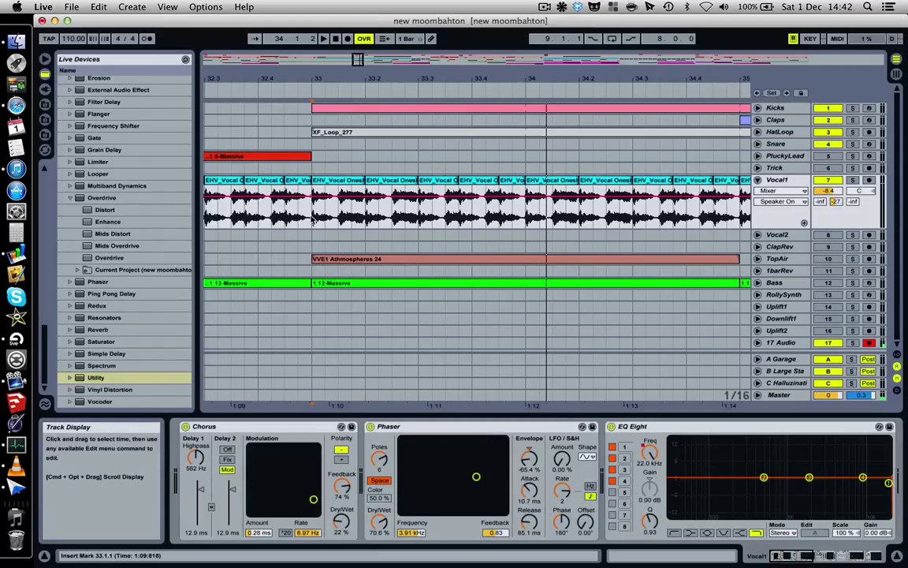
Step: Play the Vocal1 track from bar 33 with Chorus and Phaser bypassed, and re-enable both effects to compare the sound
left_click(185, 426)
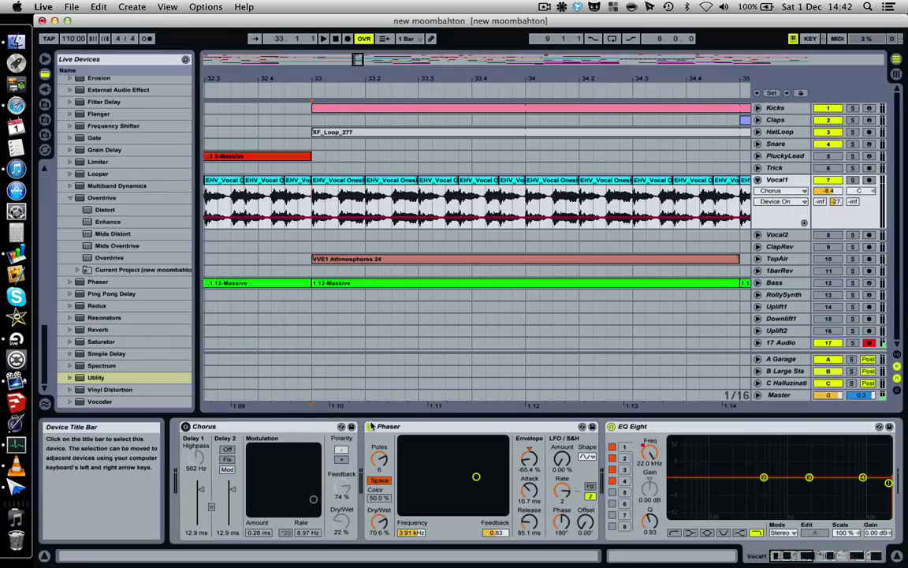
left_click(370, 426)
key("space")
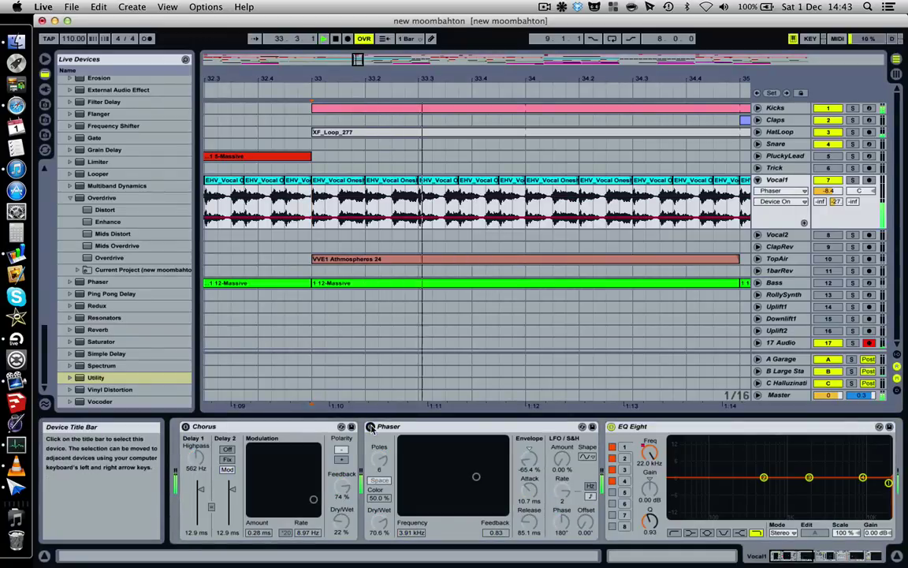
left_click(370, 425)
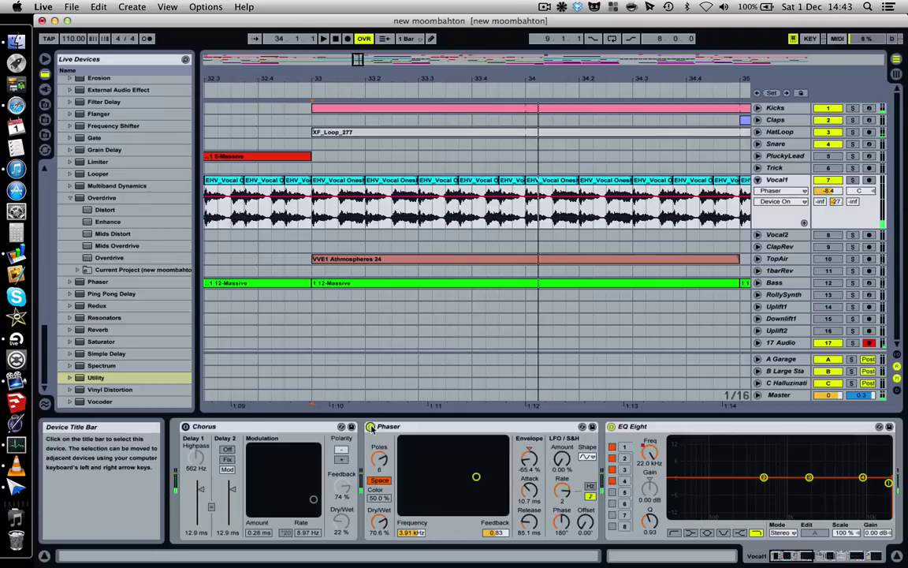
left_click(185, 426)
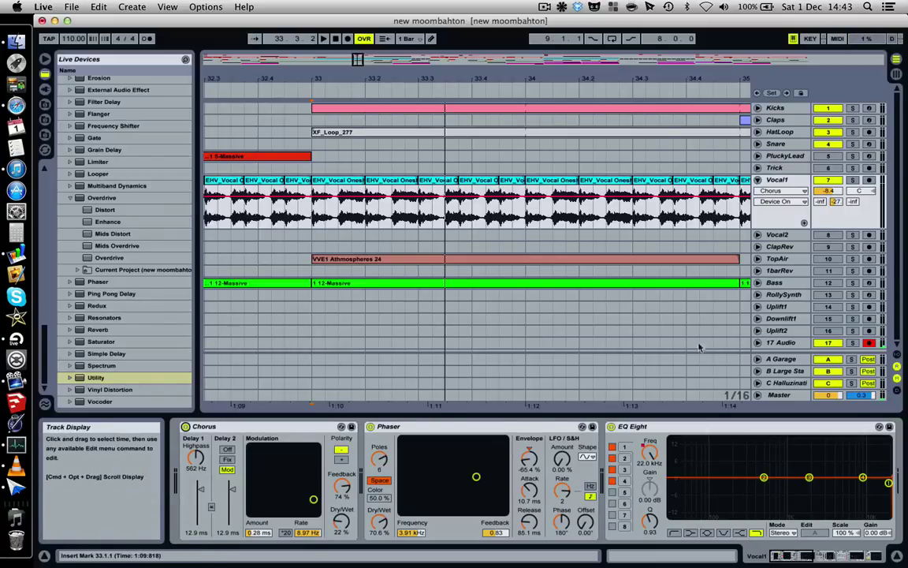
Step: Show the sample settings of the Vocal1 slice that starts at bar 33
left_click(778, 181)
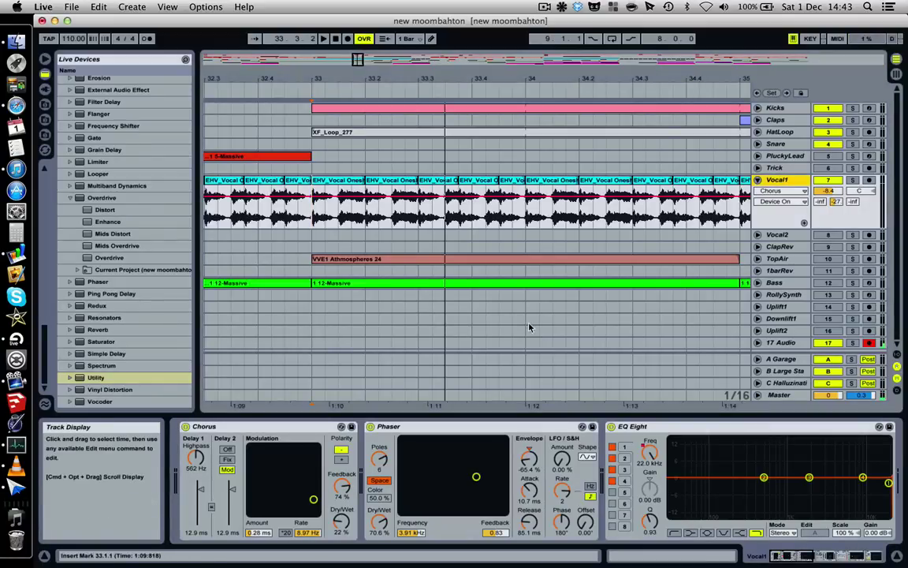
left_click(339, 204)
left_click(631, 556)
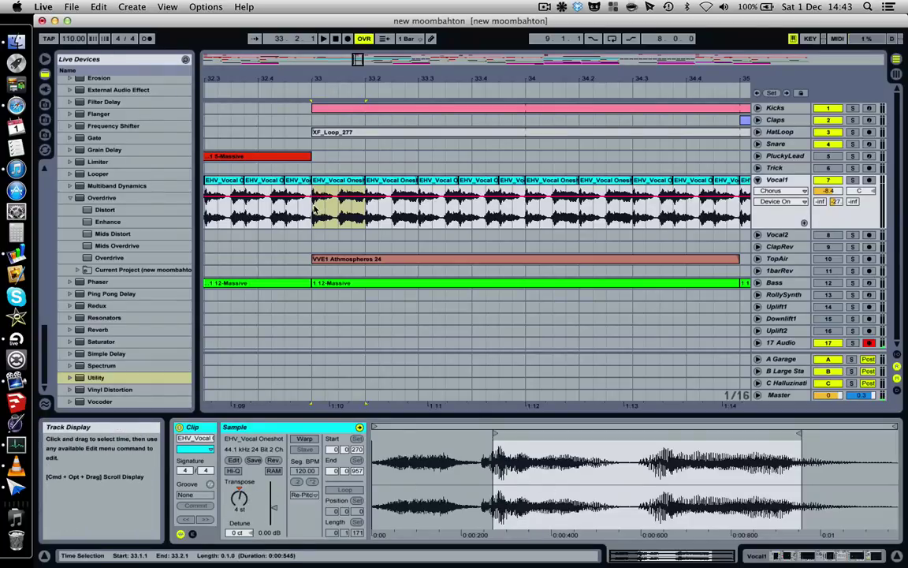
Step: Select the Vocal1 slices from 33.1.1 to 34.1.1, review their shared transposition, and play them
left_click_drag(314, 207, 528, 226)
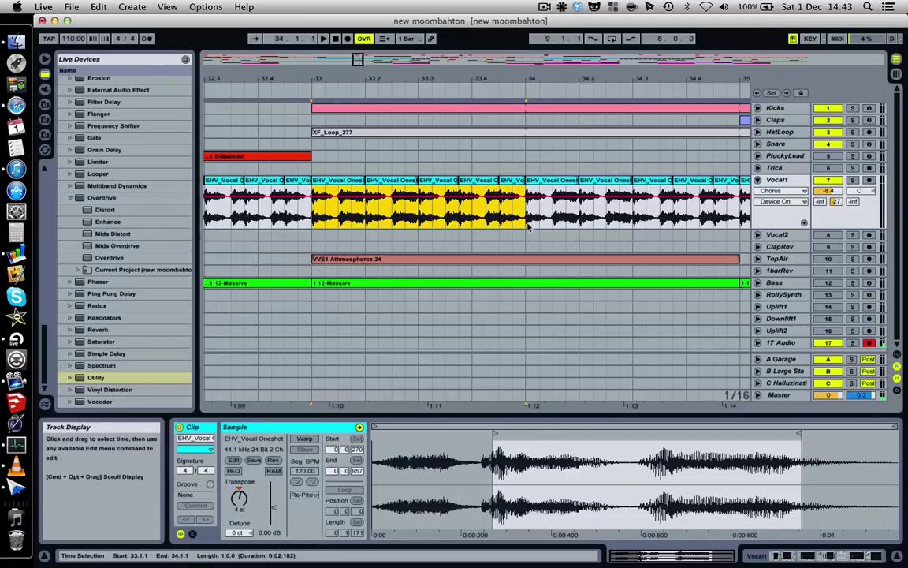
left_click(239, 496)
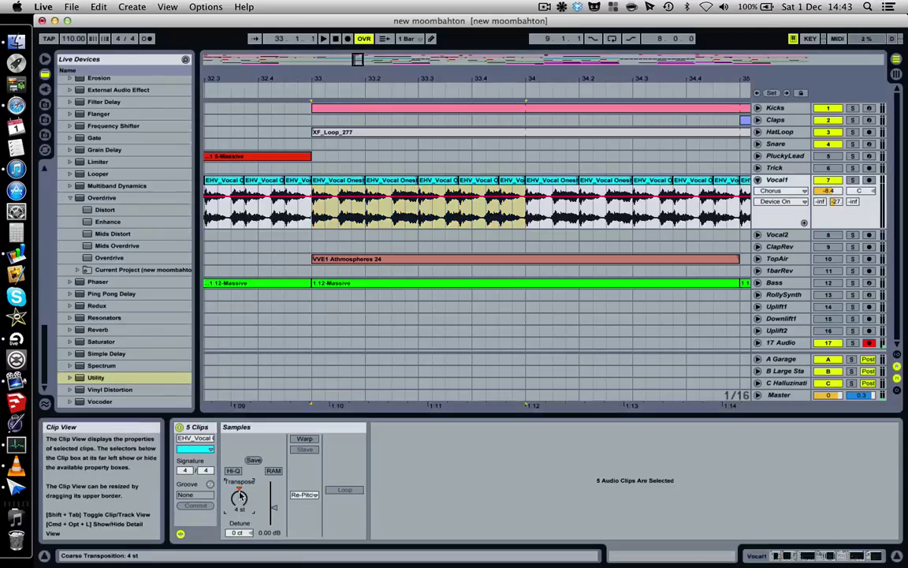
key("Delete")
key("space")
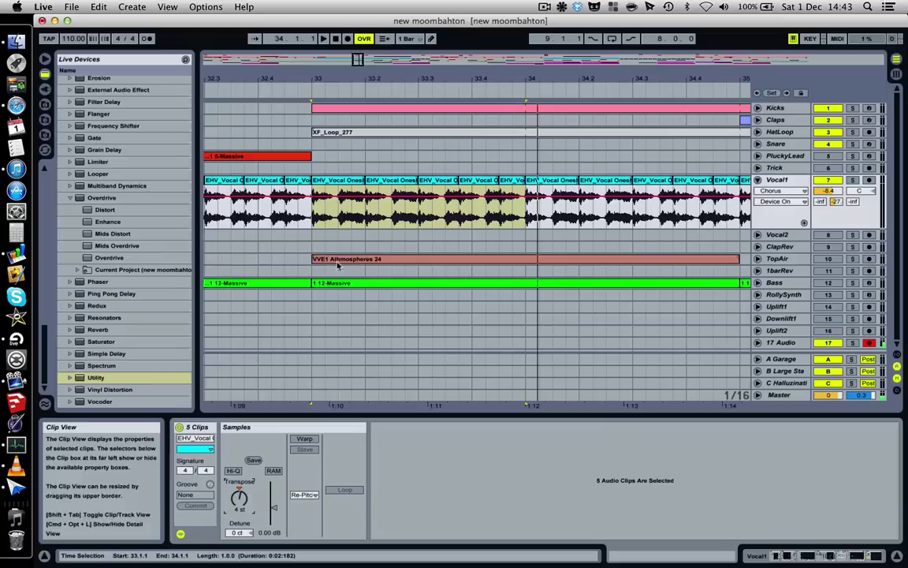
Step: Examine the individual Vocal1 slices at 33.2 and 33.1 up close, along with their sample settings
left_click(343, 180)
key("Right")
key("Right")
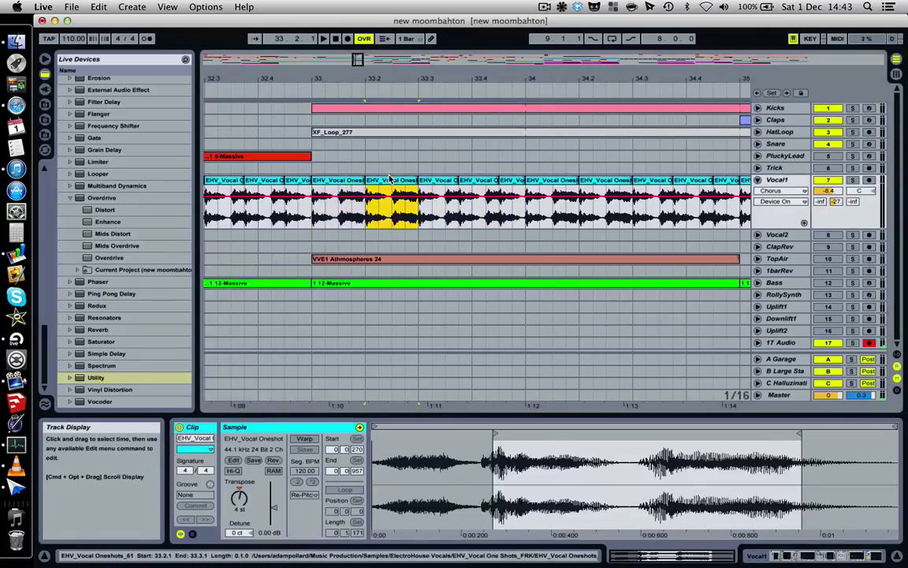
left_click(326, 197)
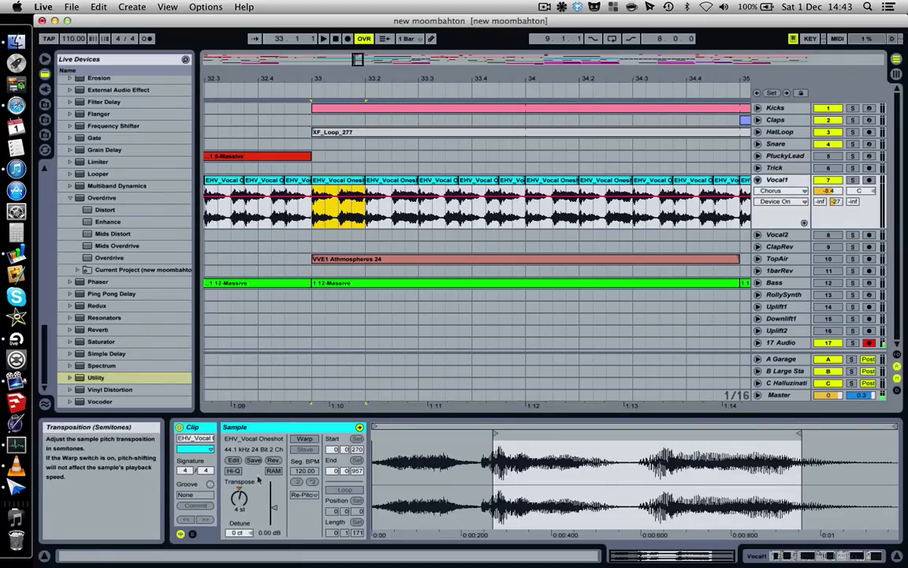
left_click_drag(344, 78, 344, 98)
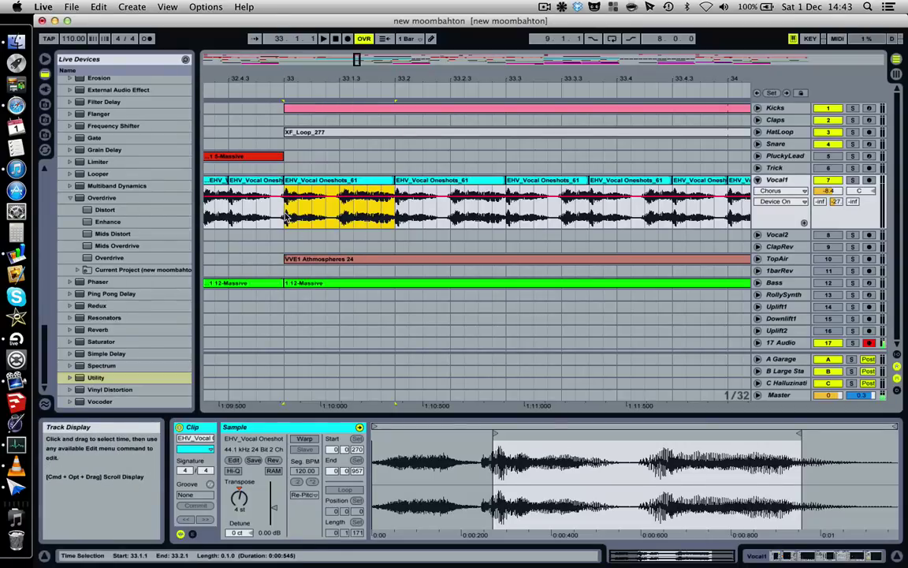
Step: Survey the arrangement around the first Vocal1 section and place the insert marker at bar 33 on the Claps track
left_click_drag(456, 86, 456, 73)
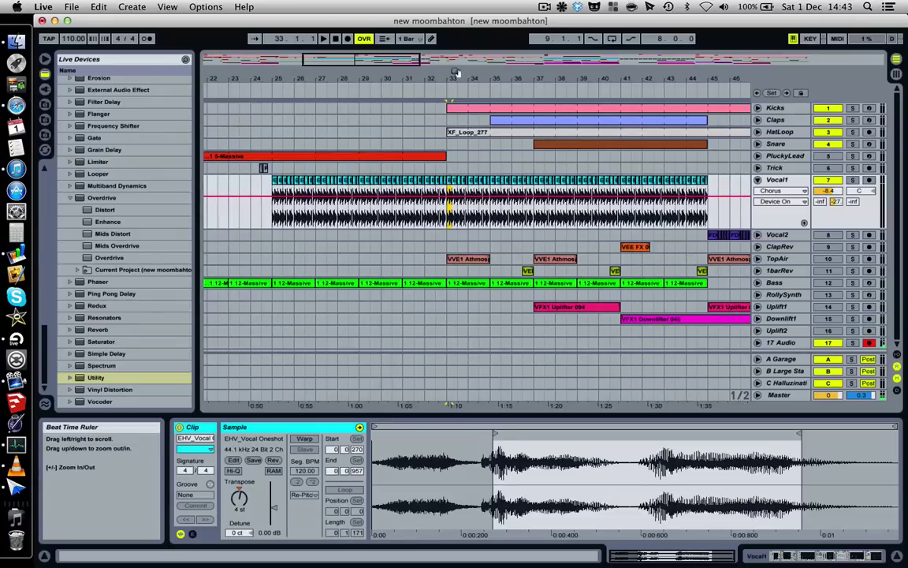
left_click(451, 171)
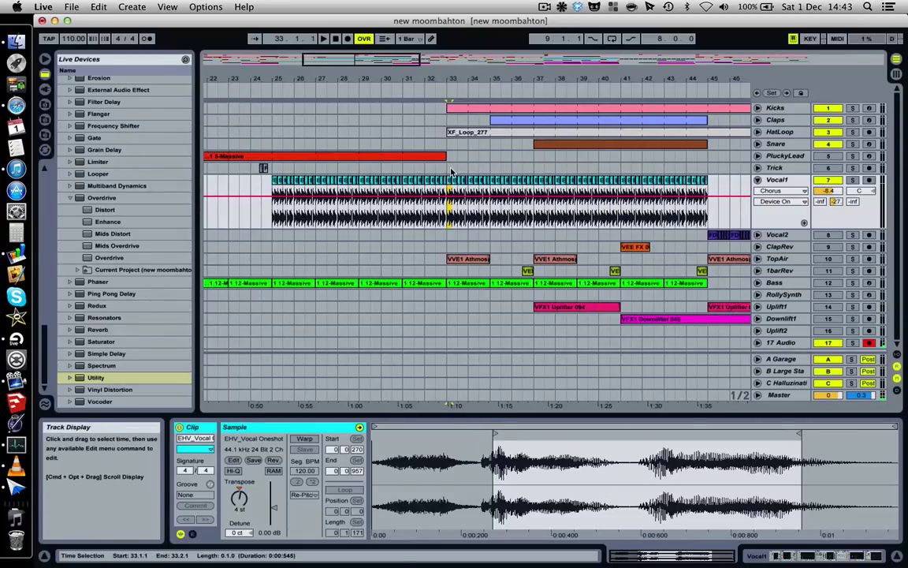
left_click_drag(603, 78, 603, 69)
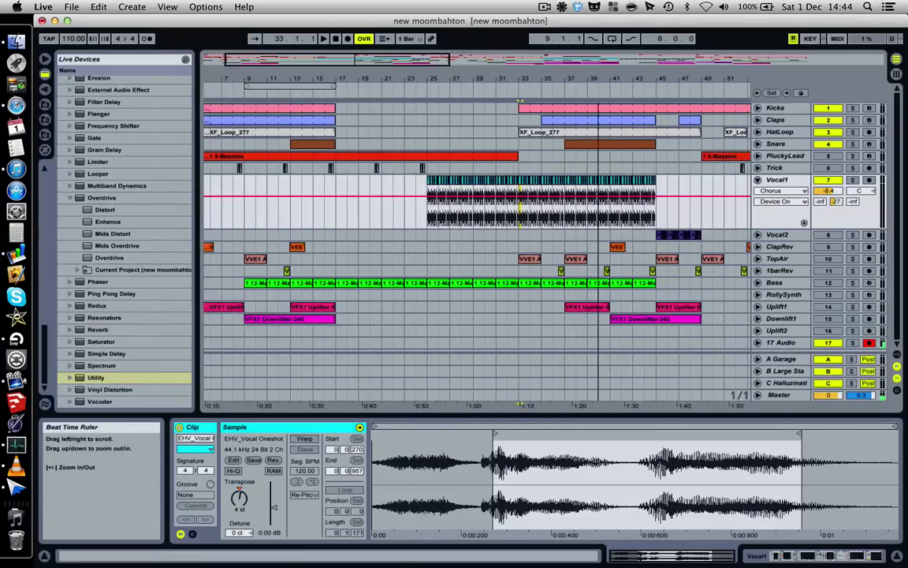
scroll(551, 182, "right", 3)
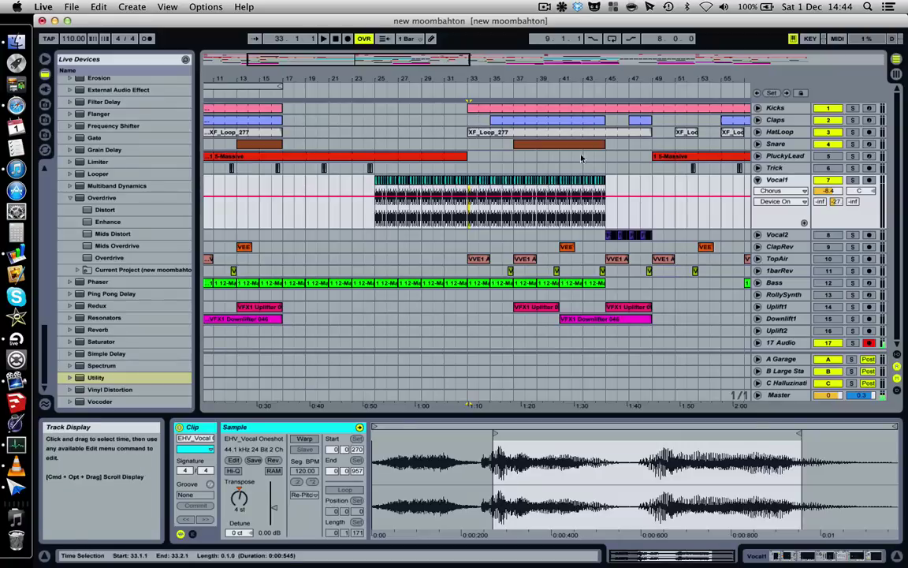
left_click(473, 124)
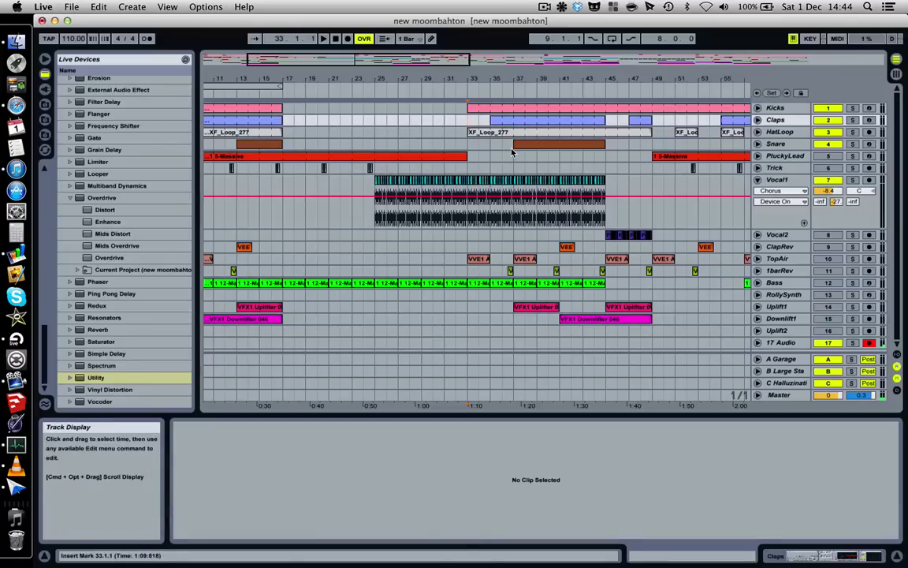
Step: Examine how the drum, lead, vocal, bass and effect clips are laid out across the whole arrangement
scroll(593, 150, "right", 10)
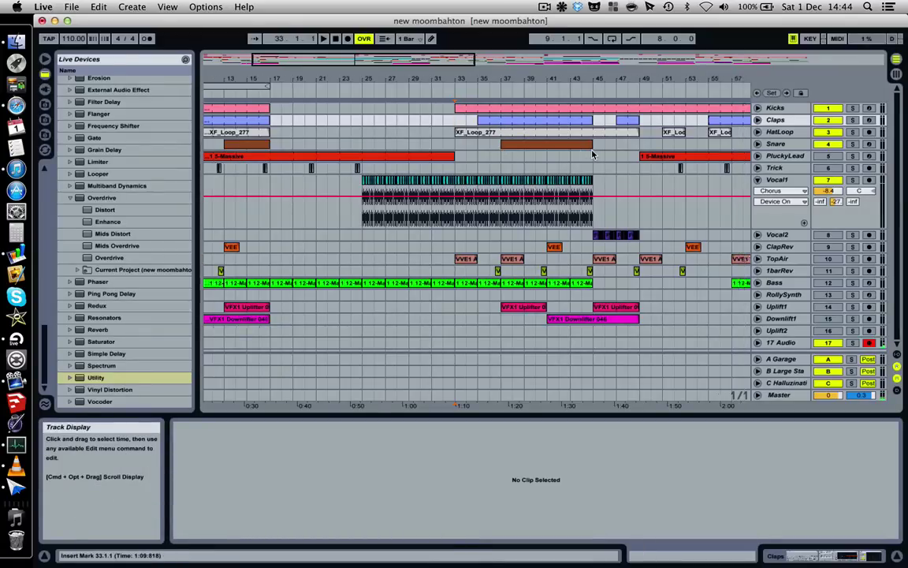
left_click_drag(535, 79, 519, 96)
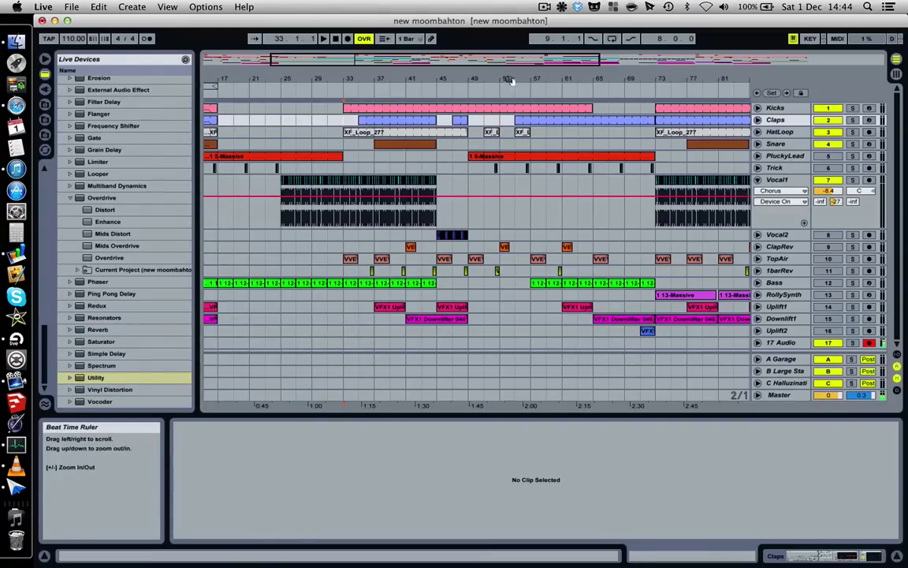
left_click_drag(511, 82, 367, 73)
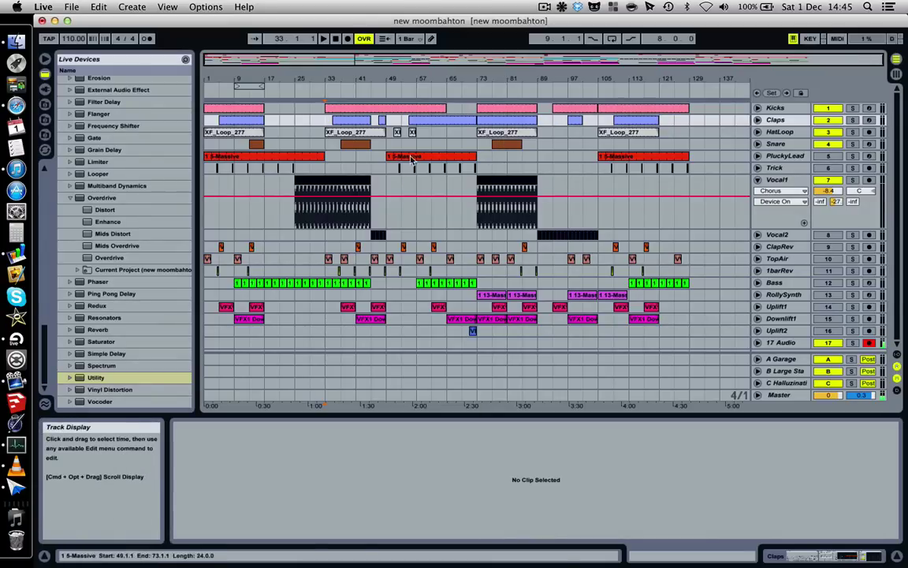
left_click_drag(394, 79, 380, 140)
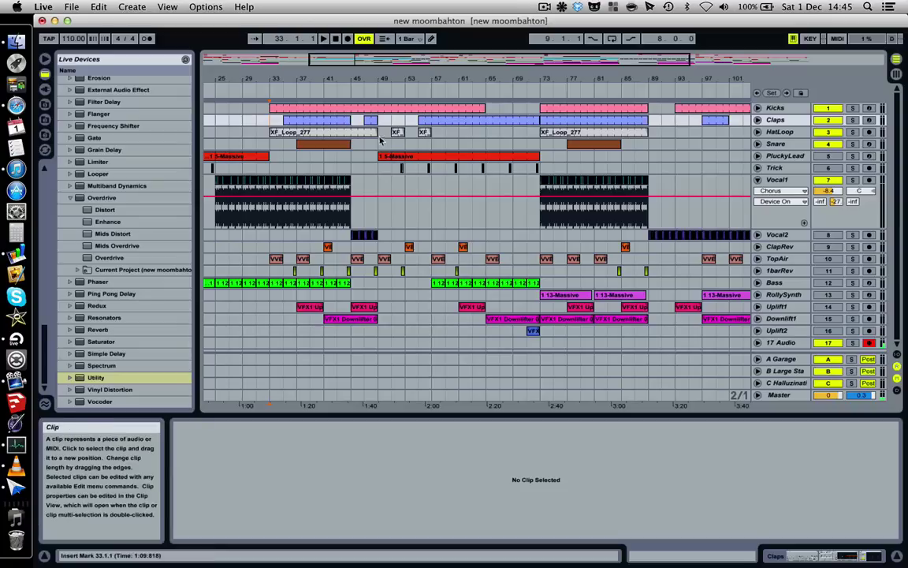
left_click_drag(400, 75, 400, 73)
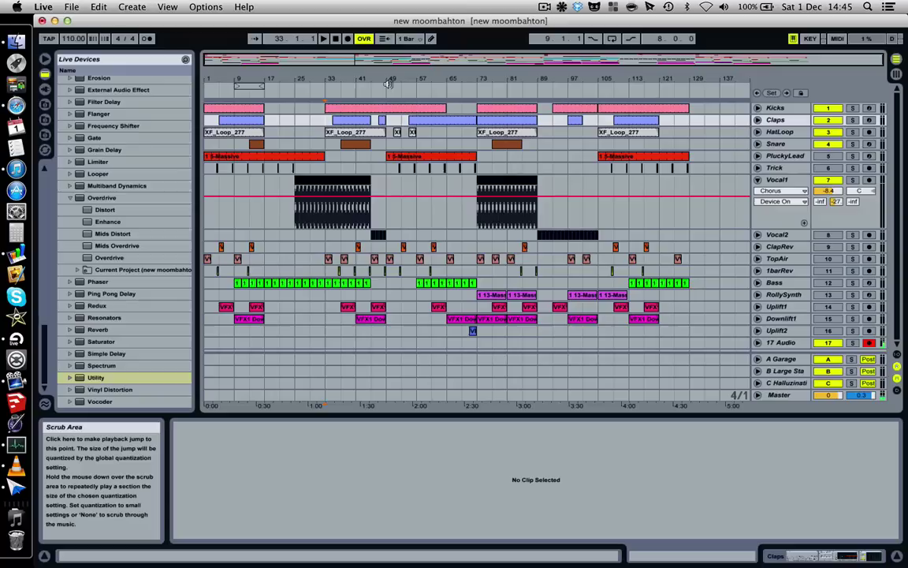
left_click_drag(349, 77, 350, 125)
left_click(289, 175)
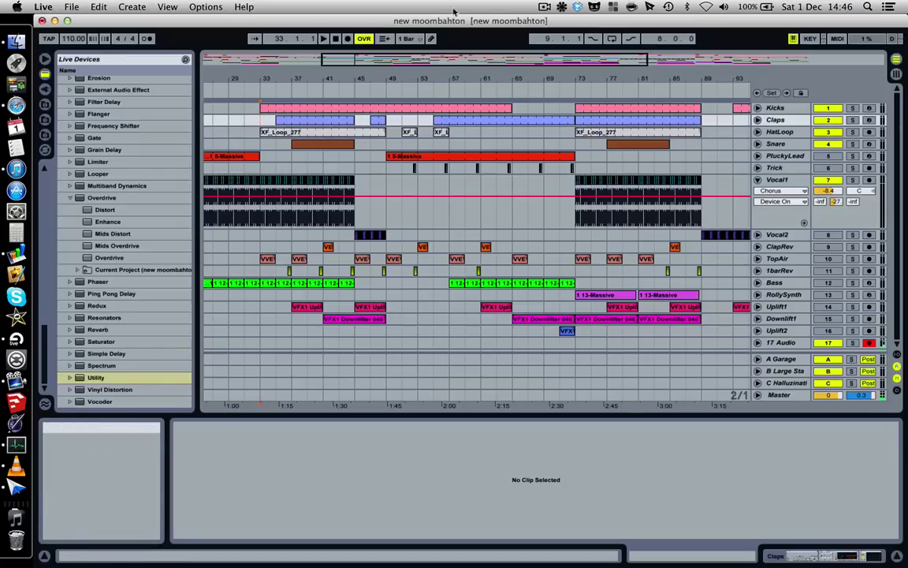
left_click_drag(394, 60, 353, 64)
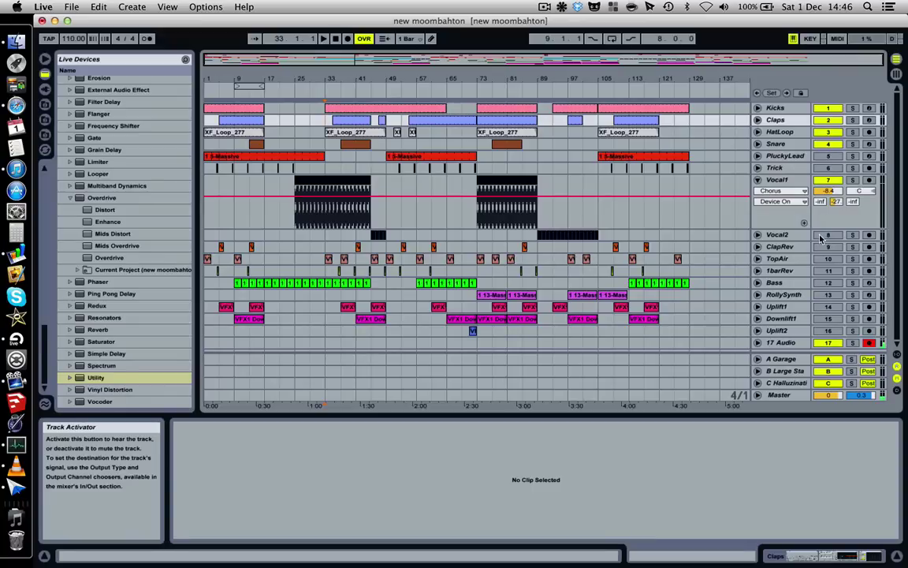
Step: Activate the Vocal2 track and play it from bar 45 with its device chain shown
left_click(372, 224)
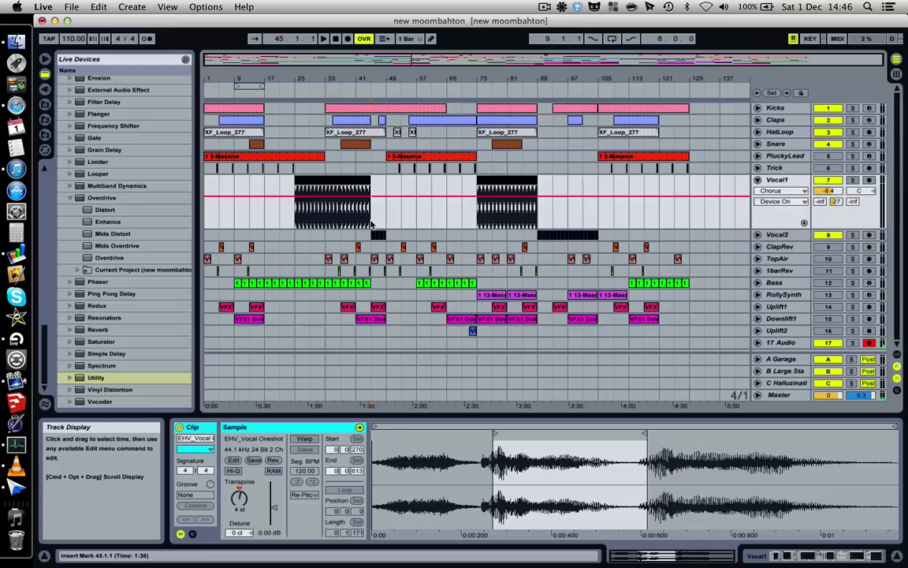
key("space")
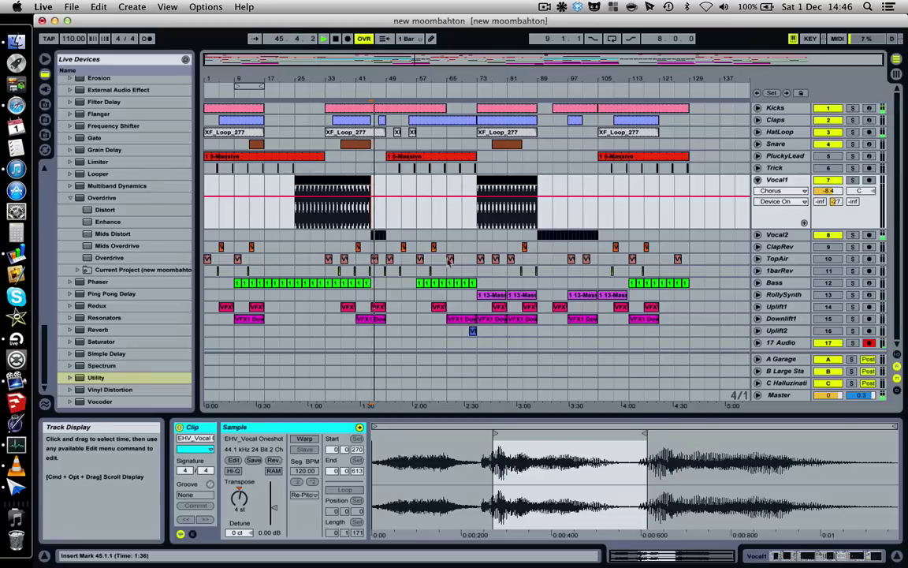
left_click(777, 234)
left_click(731, 562)
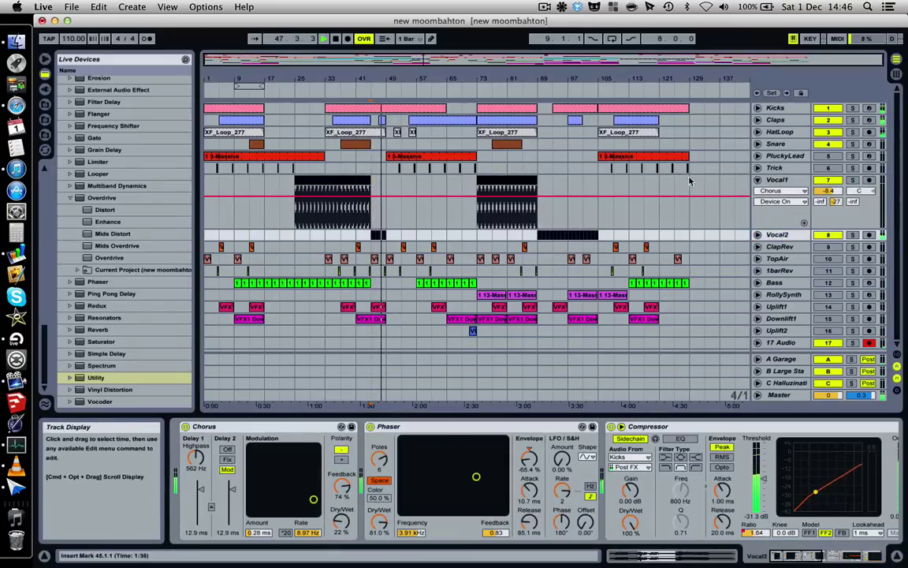
Step: Show the Vocal1 track's Compressor with its sidechain from Kicks, and play the song from bar 45
left_click(777, 180)
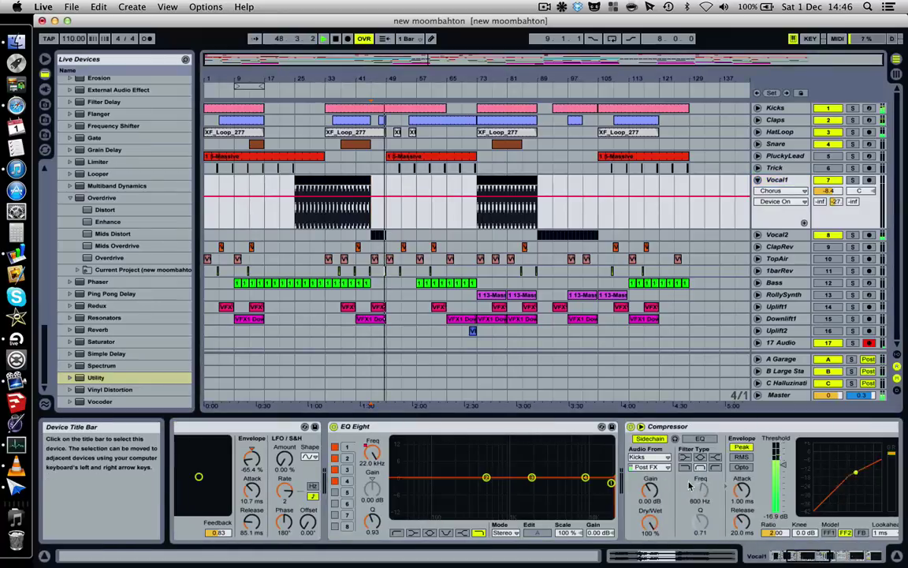
scroll(689, 485, "right", 5)
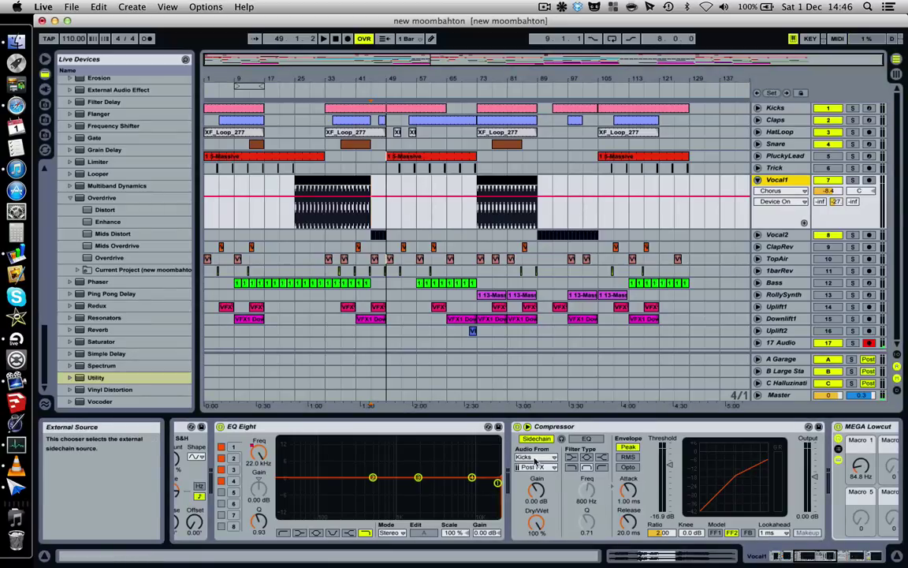
key("space")
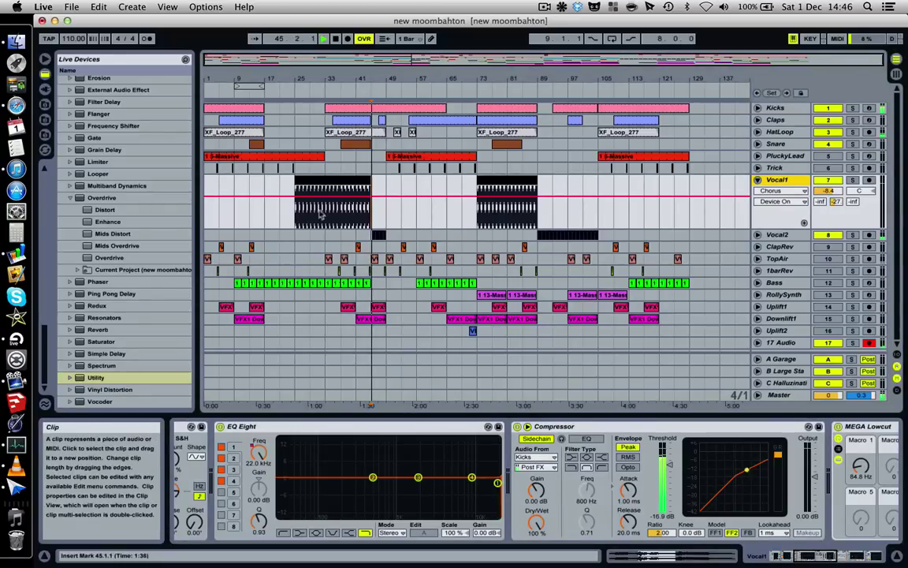
Step: Play from bar 33 and compare Vocal1 with its sidechain Compressor turned off and back on
left_click(330, 167)
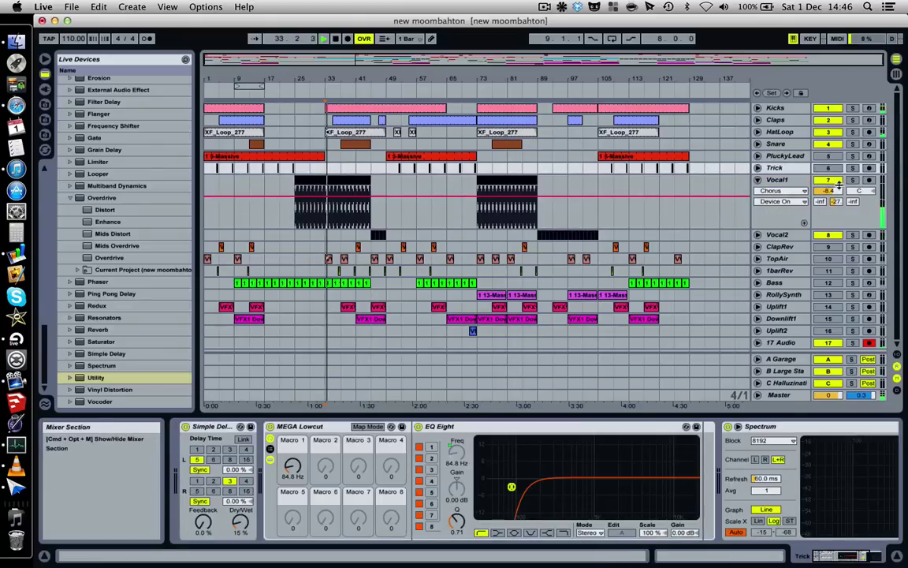
scroll(662, 489, "right", 5)
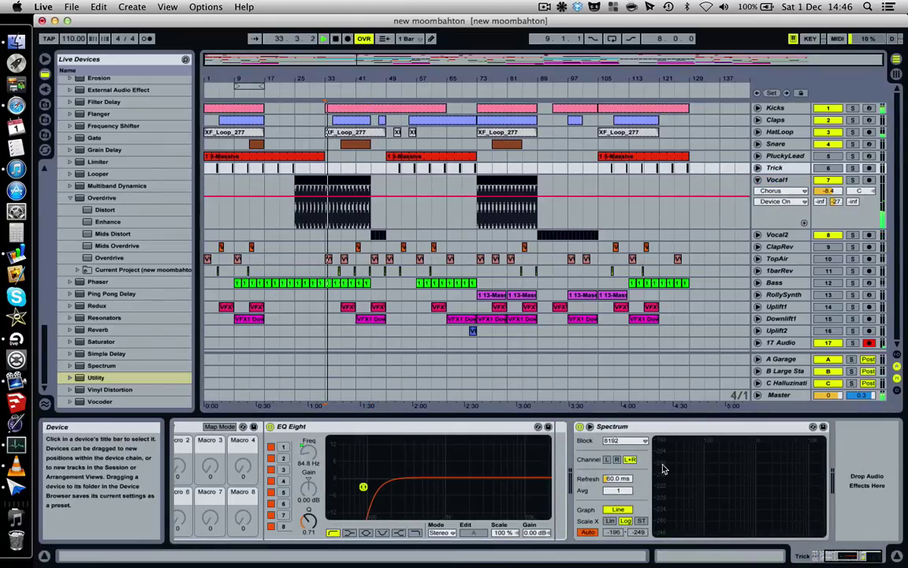
left_click(777, 179)
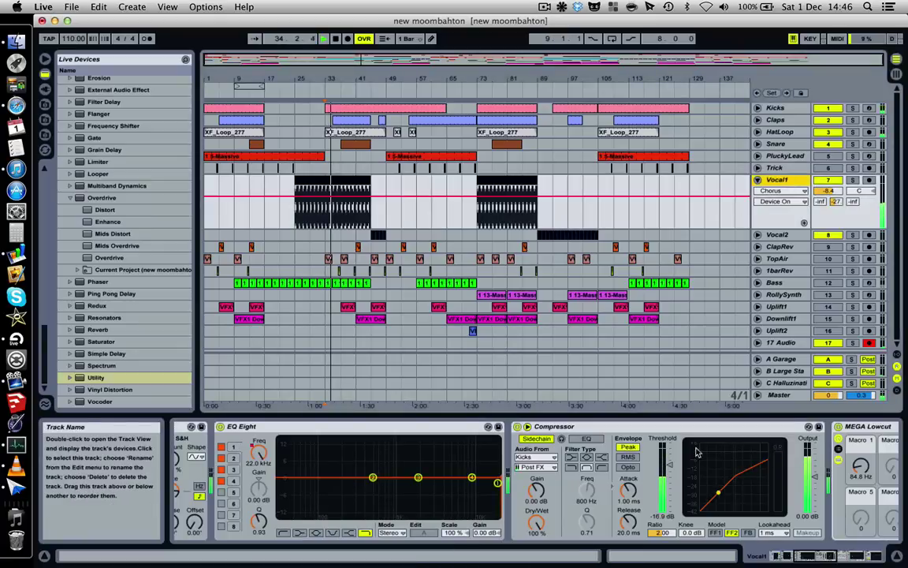
left_click(517, 427)
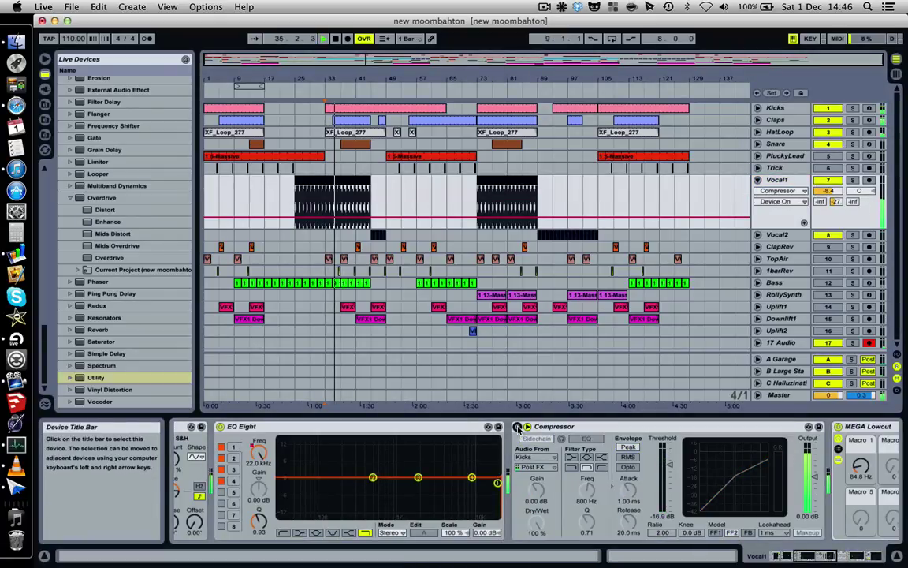
left_click(517, 426)
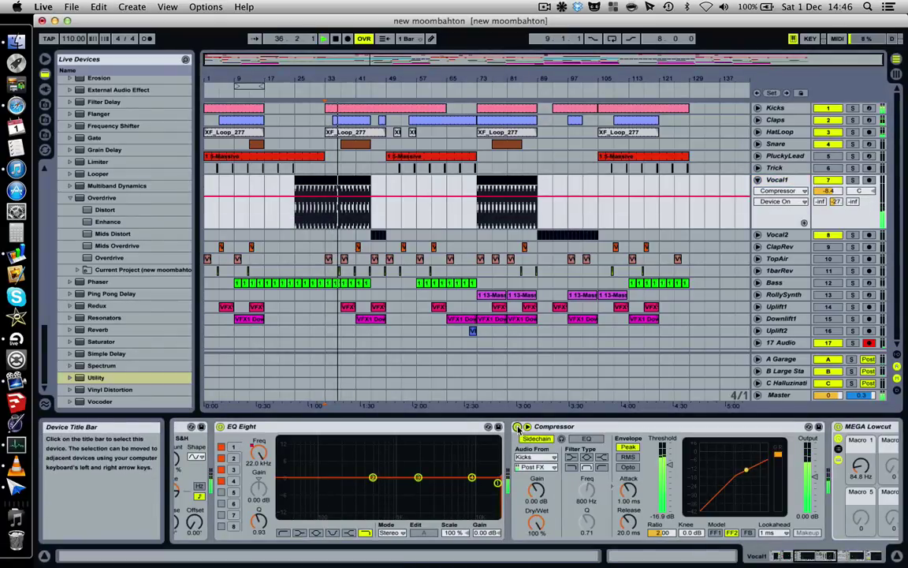
Step: Play the song from bar 33 while examining the Threshold of Vocal1's sidechain Compressor
key("space")
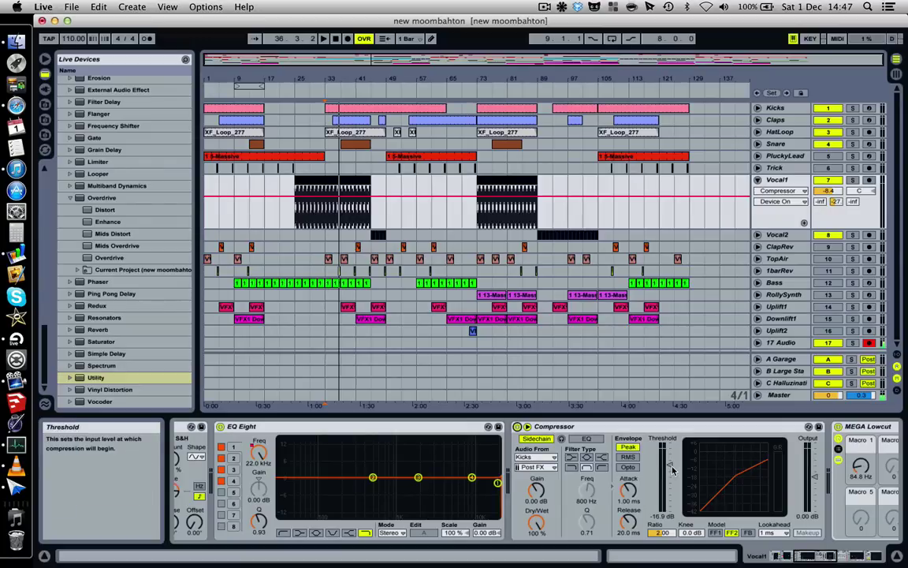
key("space")
left_click_drag(673, 470, 673, 494)
key("space")
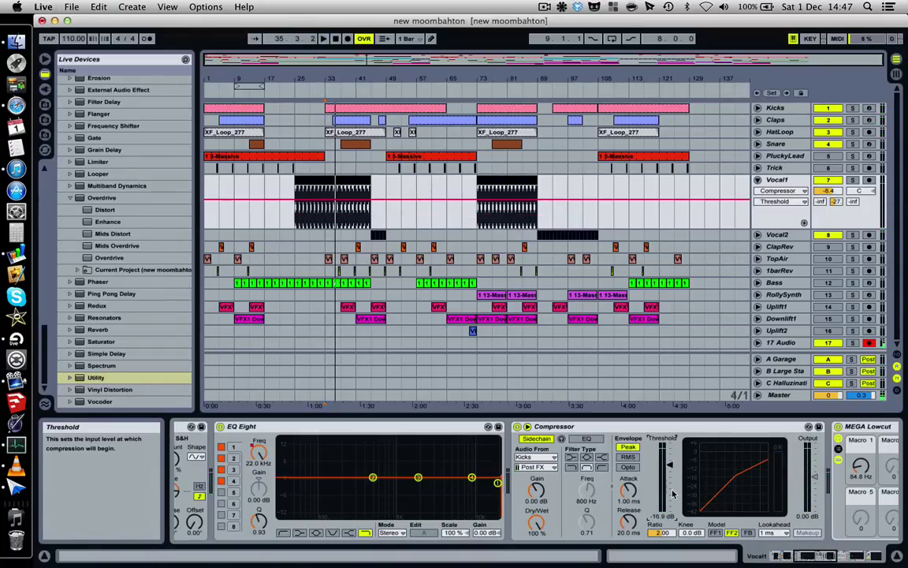
key("space")
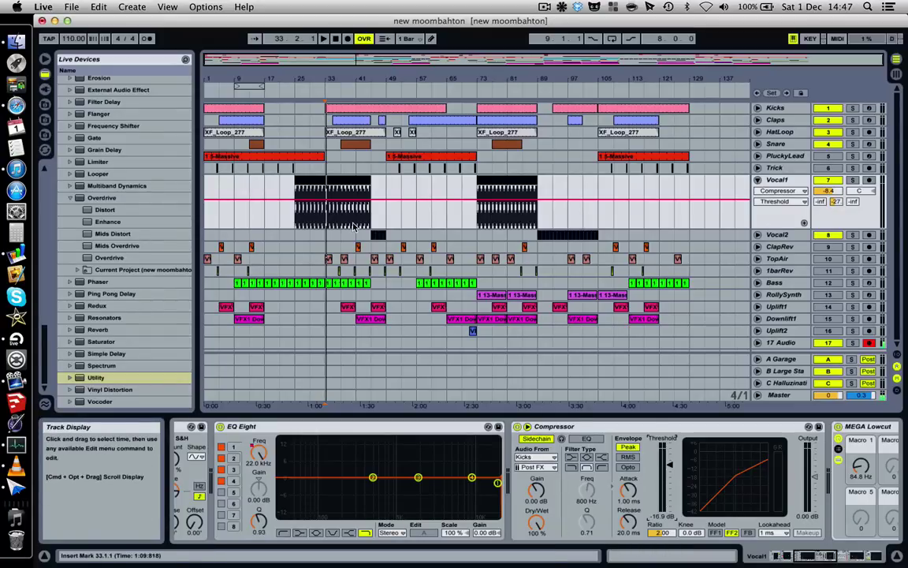
Step: Inspect the sliced FDV_Flash_Ya_Lighter clips on Vocal2 from bar 45 and the sample portions they use
left_click(377, 235)
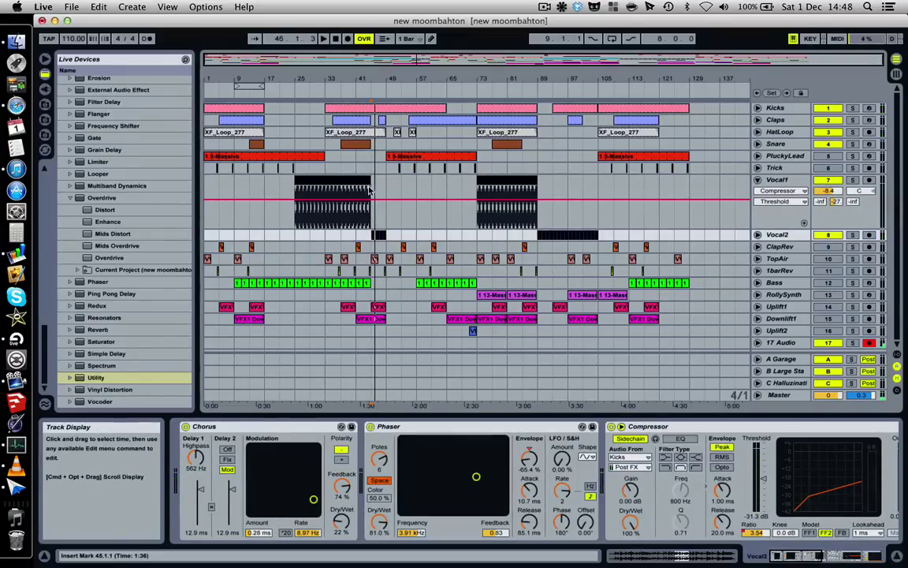
left_click(379, 236)
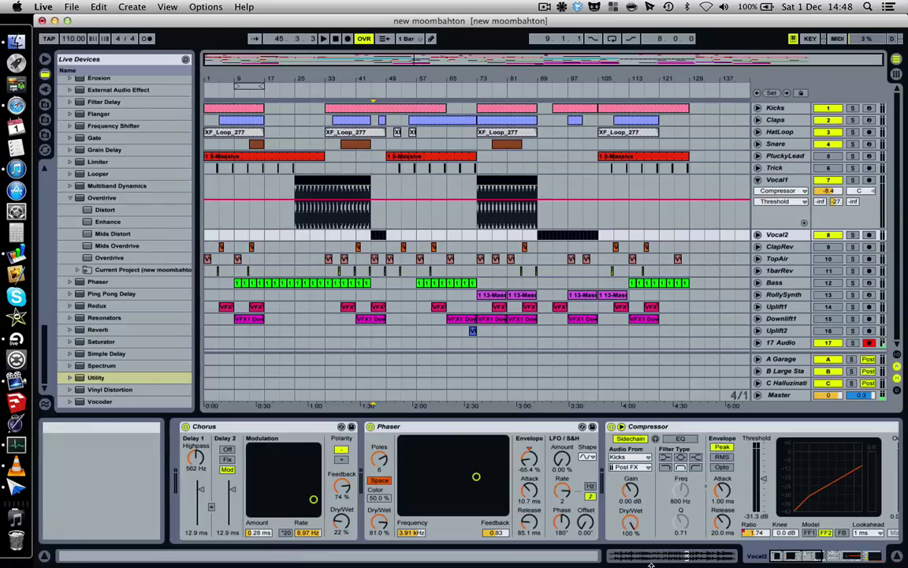
double_click(379, 236)
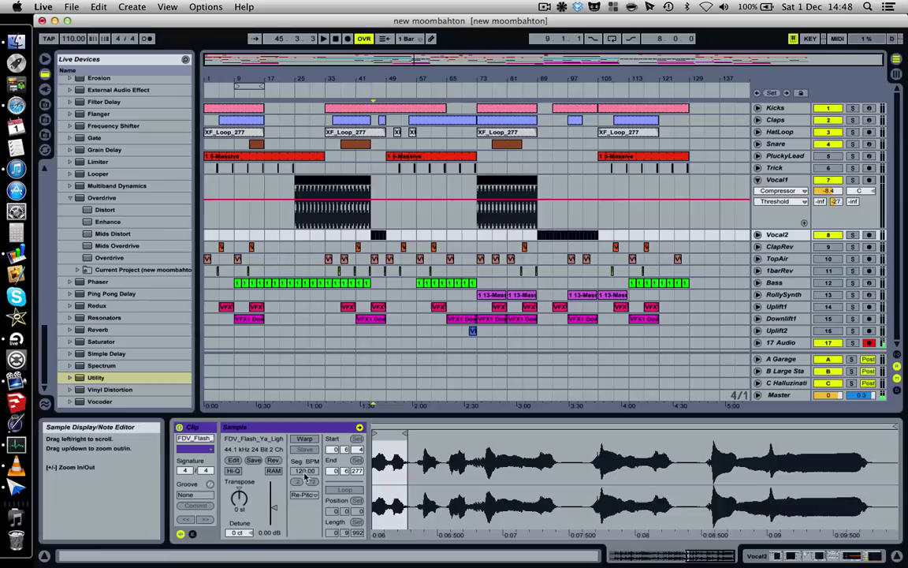
left_click(377, 237)
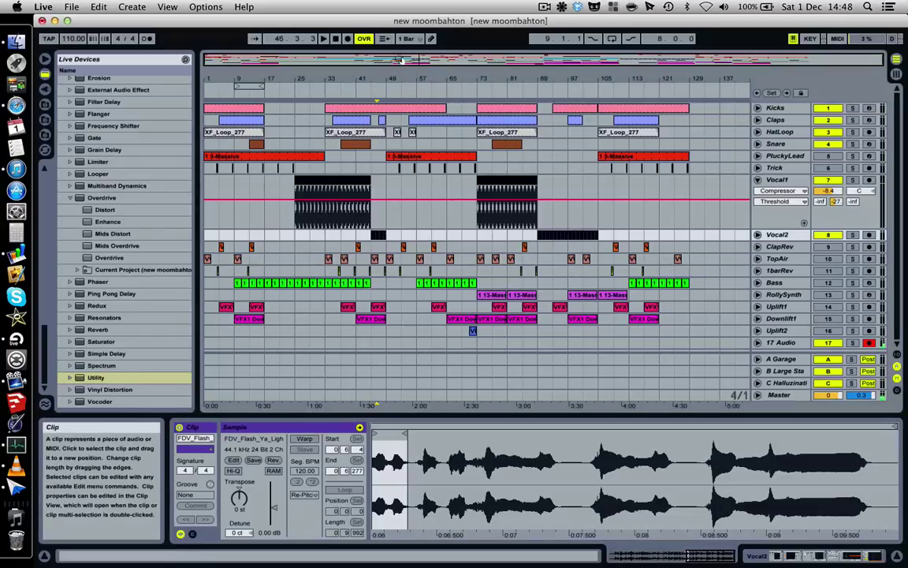
left_click_drag(377, 79, 336, 236)
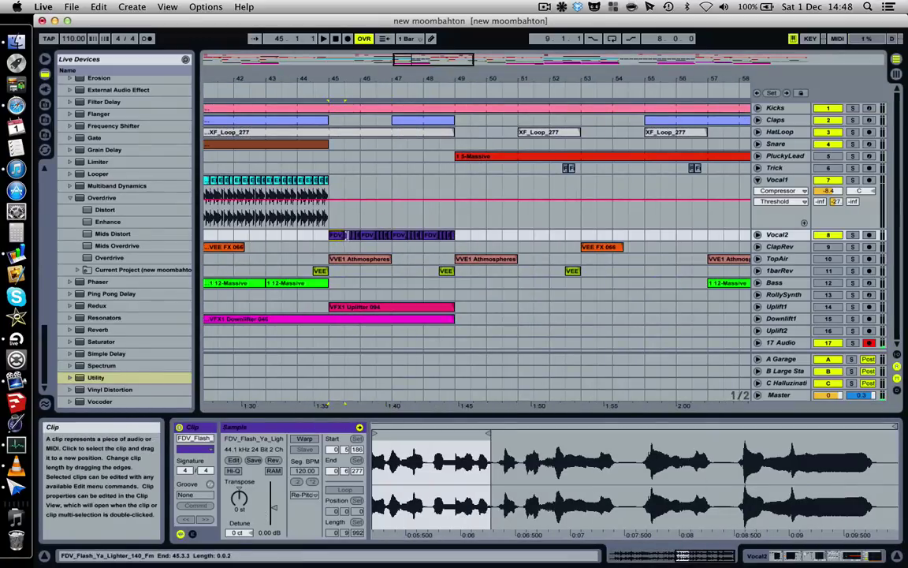
left_click(347, 236)
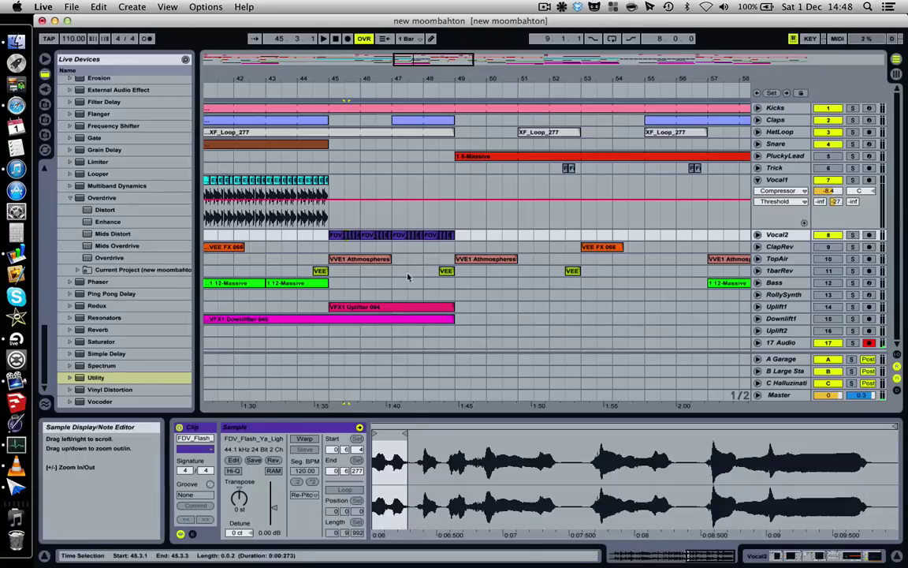
left_click(337, 237, "shift")
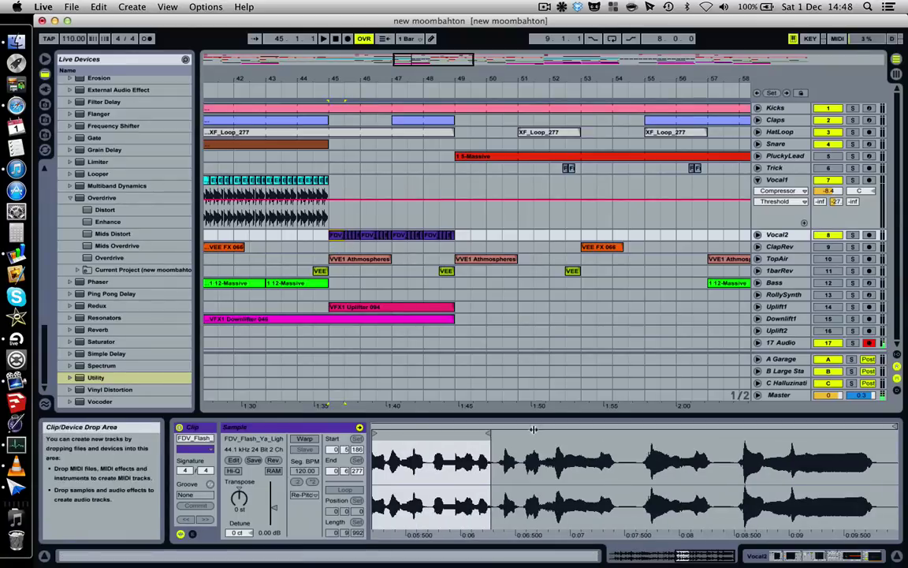
Step: Show Vocal2's device chain and play from bar 45 while watching the Compressor's Ratio
left_click(755, 557)
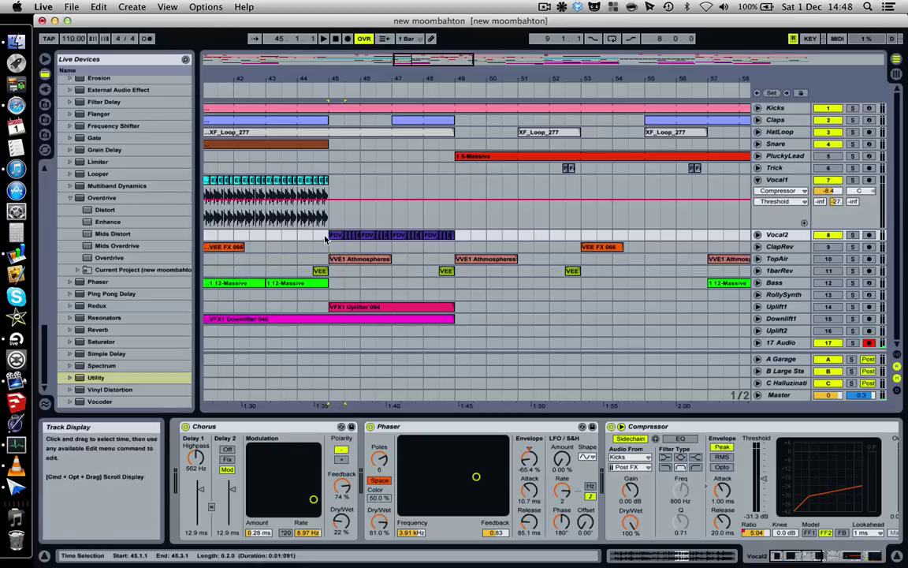
key("space")
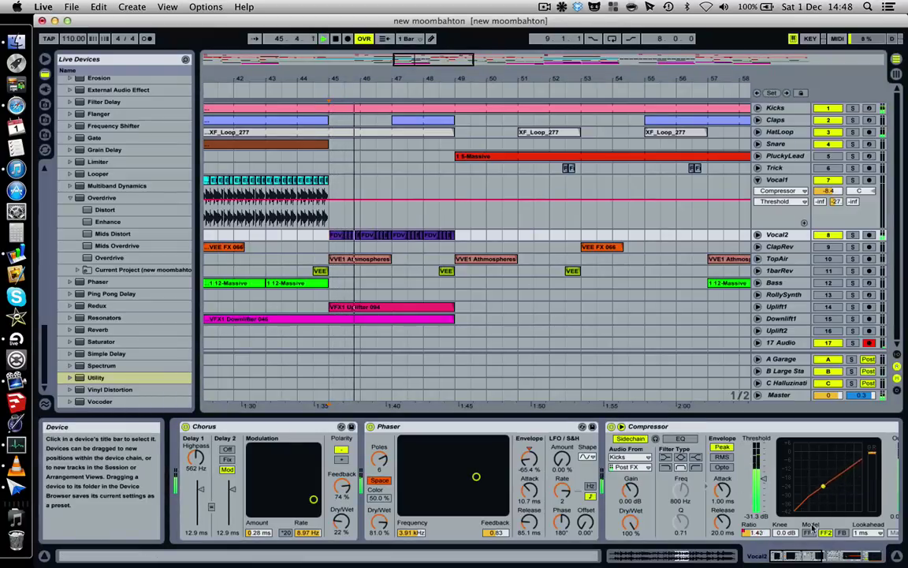
left_click_drag(753, 532, 764, 542)
key("space")
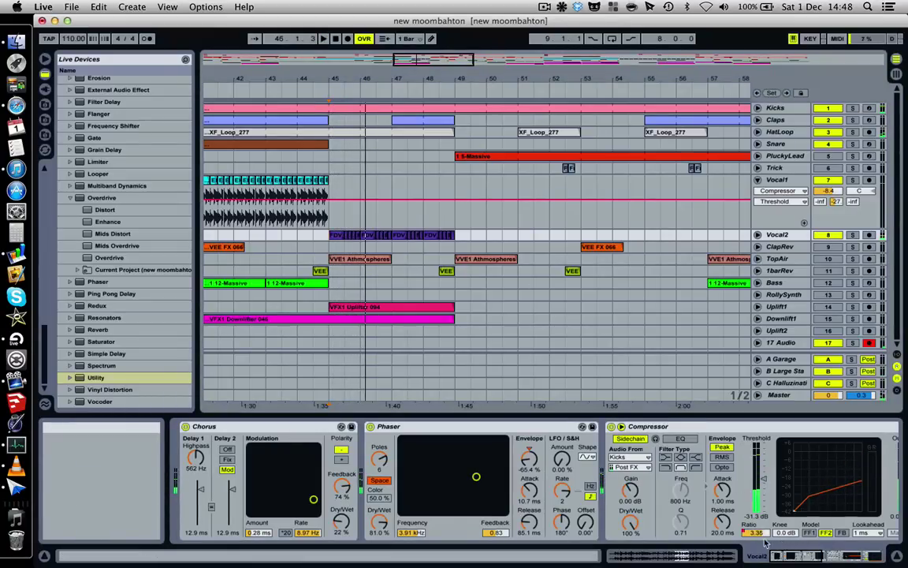
Step: Play Vocal2 from bar 45 and compare it with its Kicks-sidechained Compressor turned off and back on
left_click(327, 240)
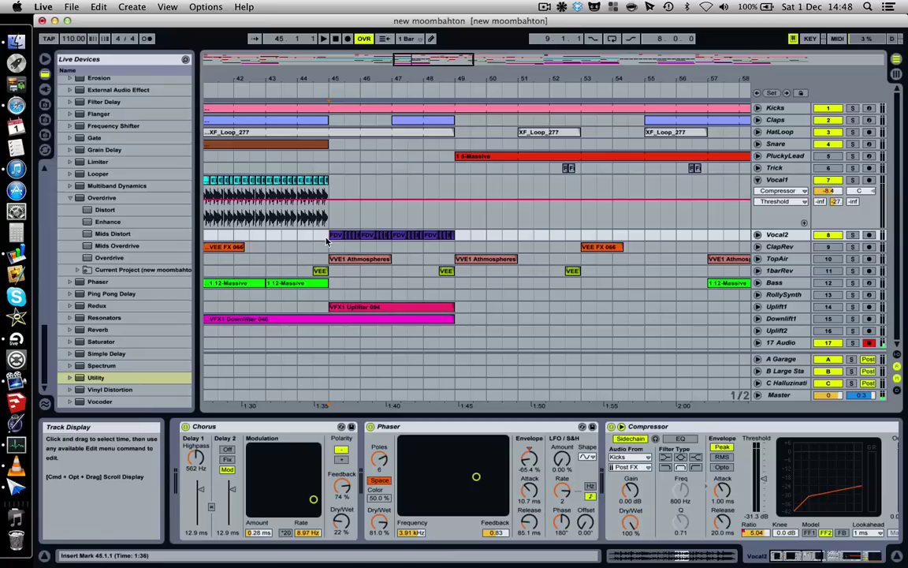
key("space")
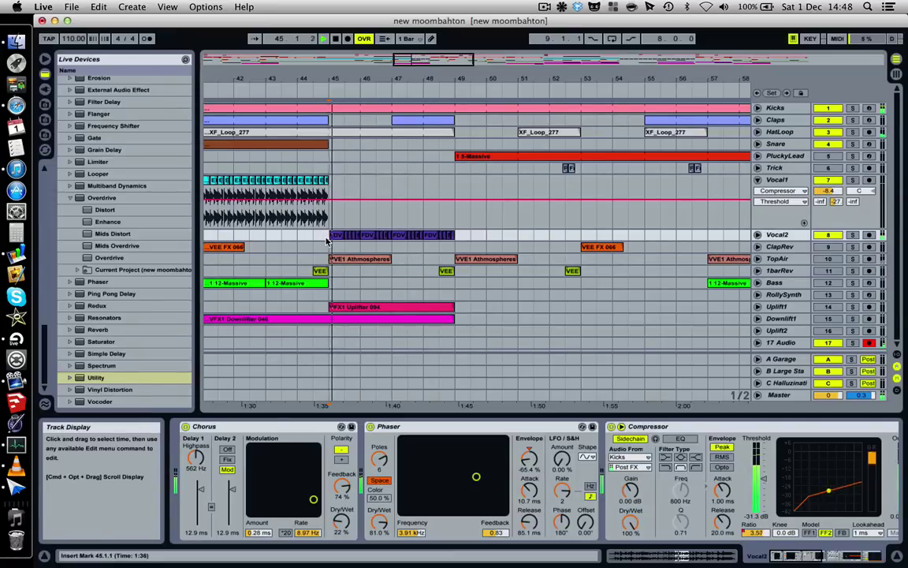
left_click(613, 427)
key("space")
key("space")
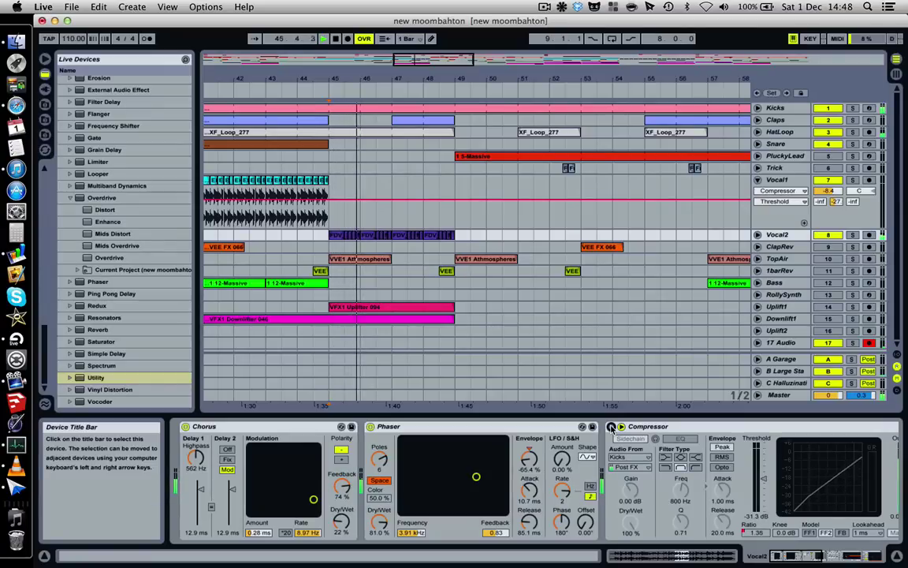
key("space")
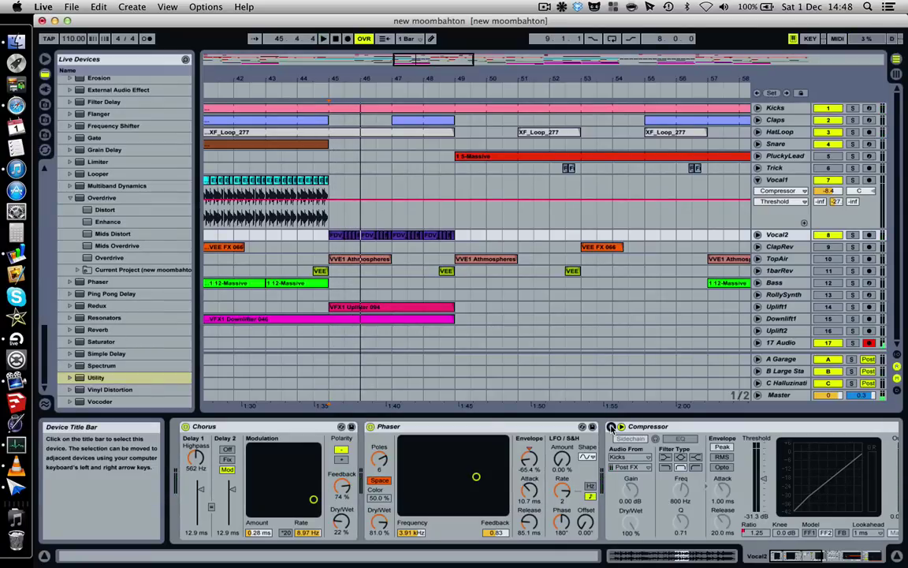
left_click(612, 428)
key("space")
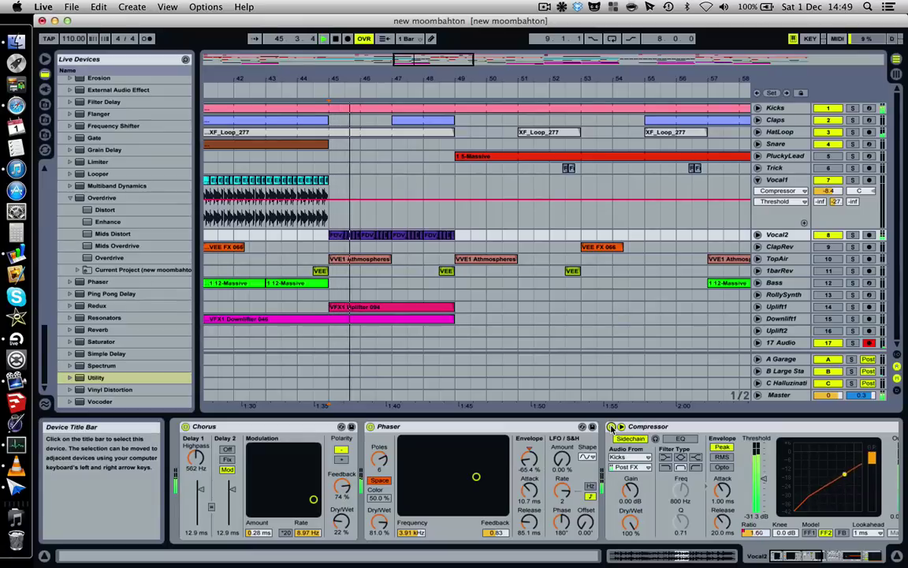
key("space")
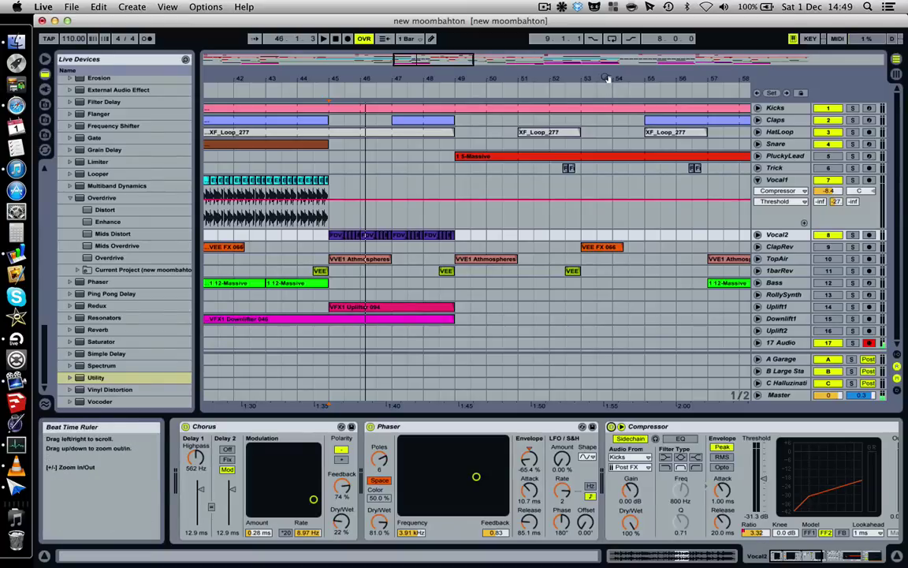
Step: Solo the PluckyLead track, play it from bar 49, and turn the solo off
left_click_drag(606, 78, 522, 78)
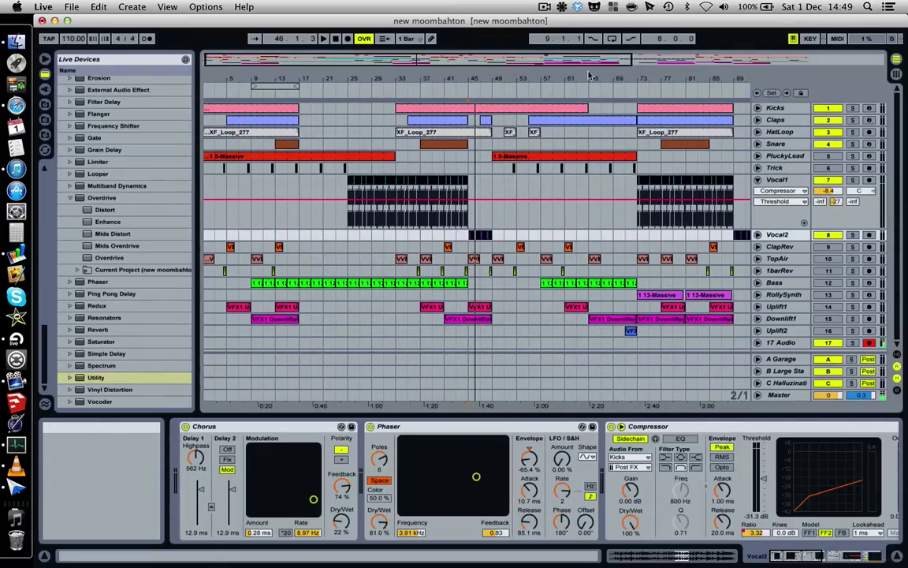
left_click_drag(521, 78, 521, 66)
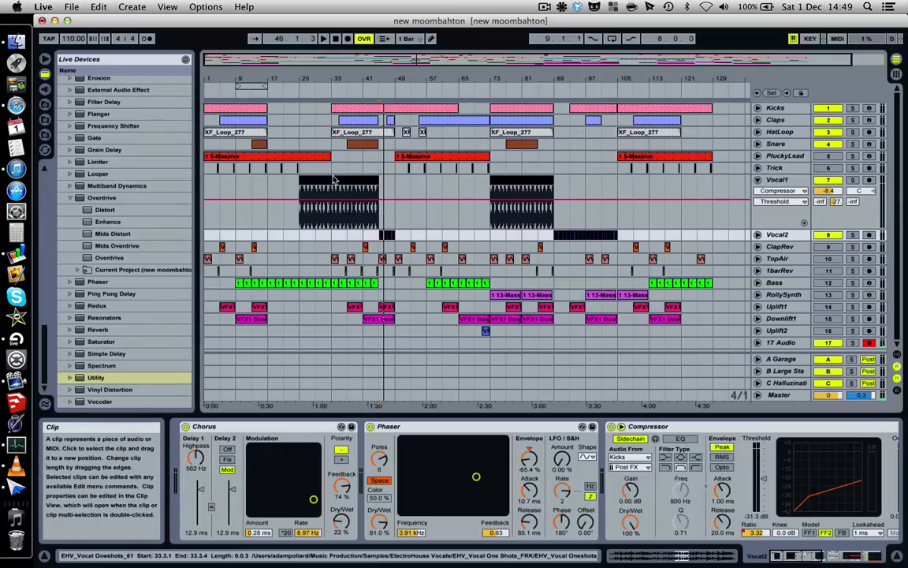
left_click(546, 6)
left_click(546, 6)
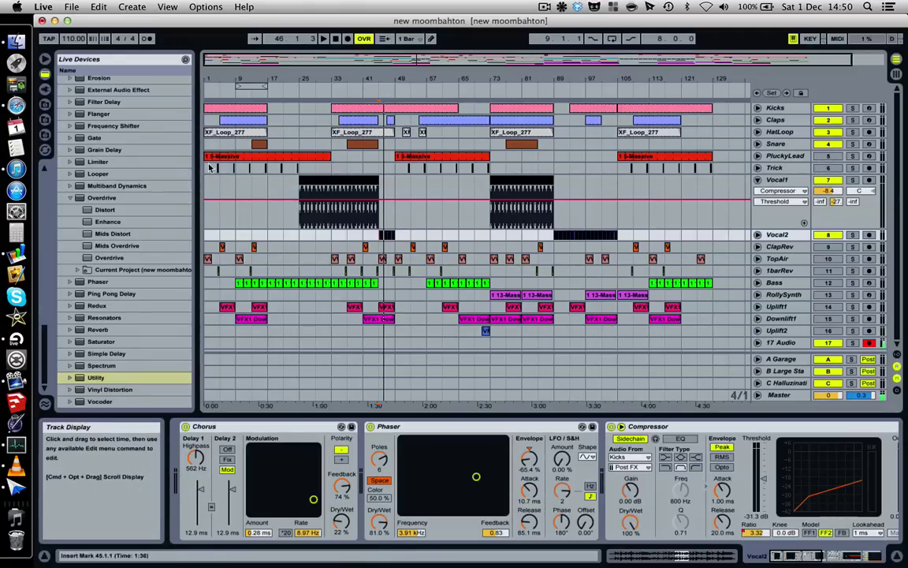
left_click(356, 145)
left_click(353, 155)
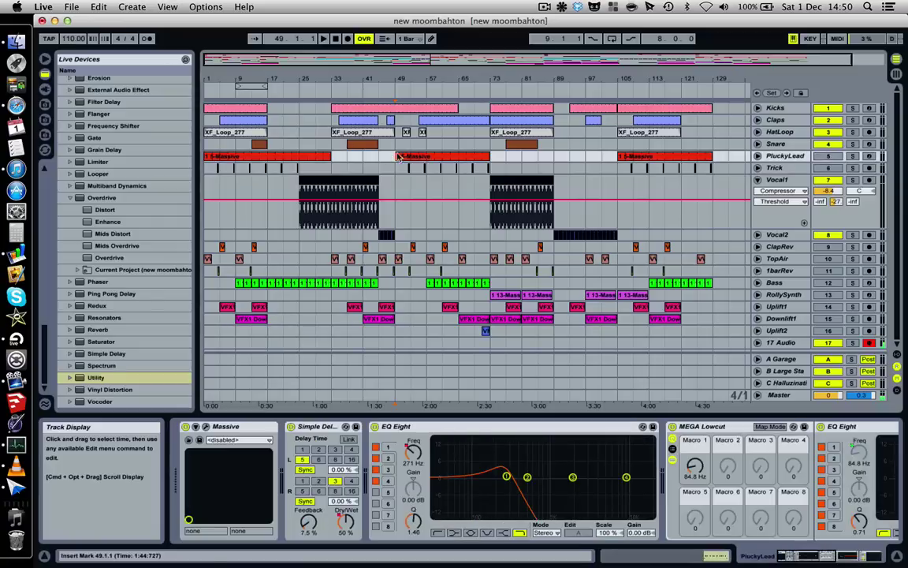
left_click(851, 156)
key("space")
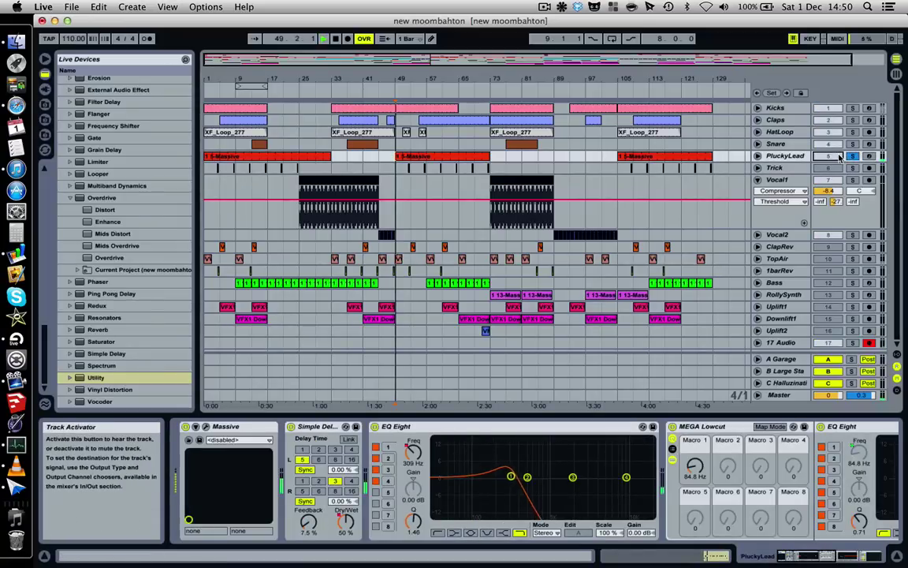
key("space")
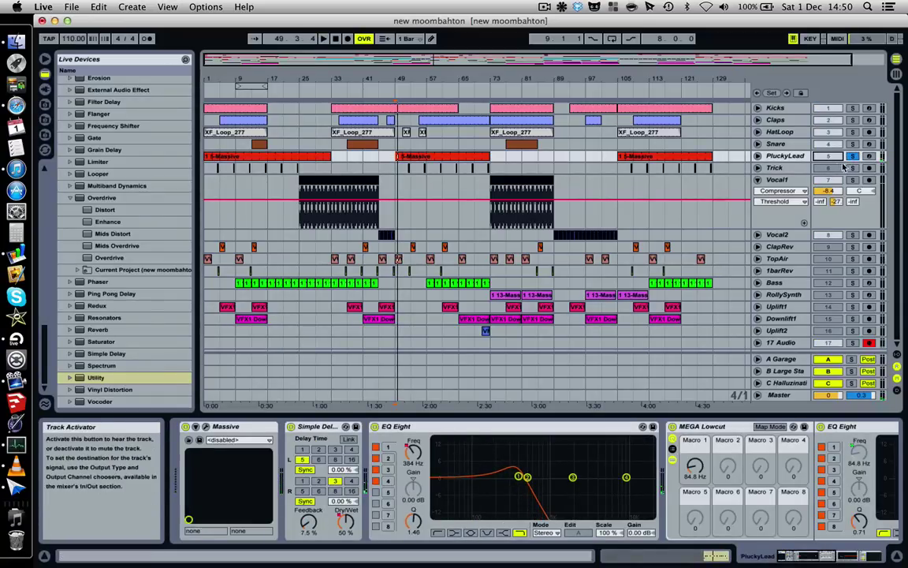
left_click(852, 157)
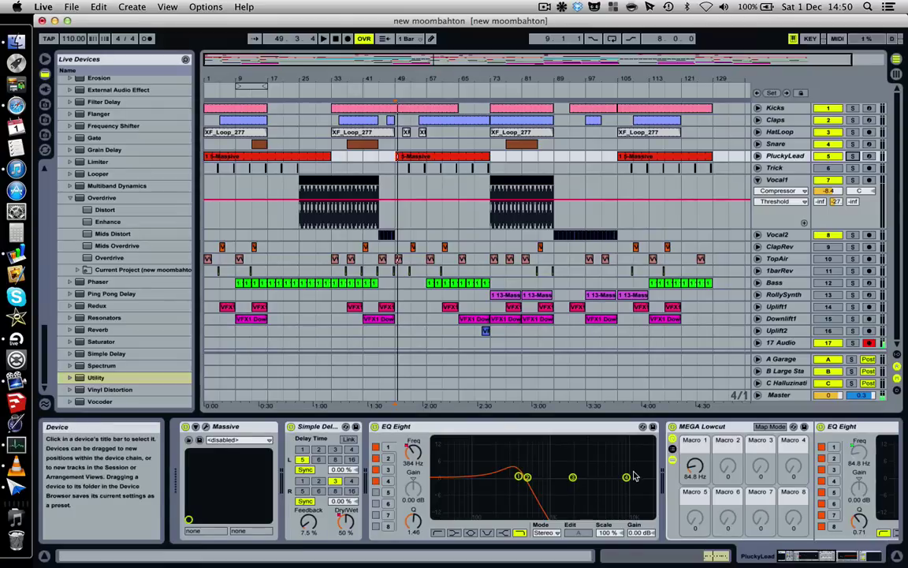
Step: Deactivate the Trick track and play from bar 105 with PluckyLead soloed and unsoloed
left_click(505, 112)
left_click(827, 167)
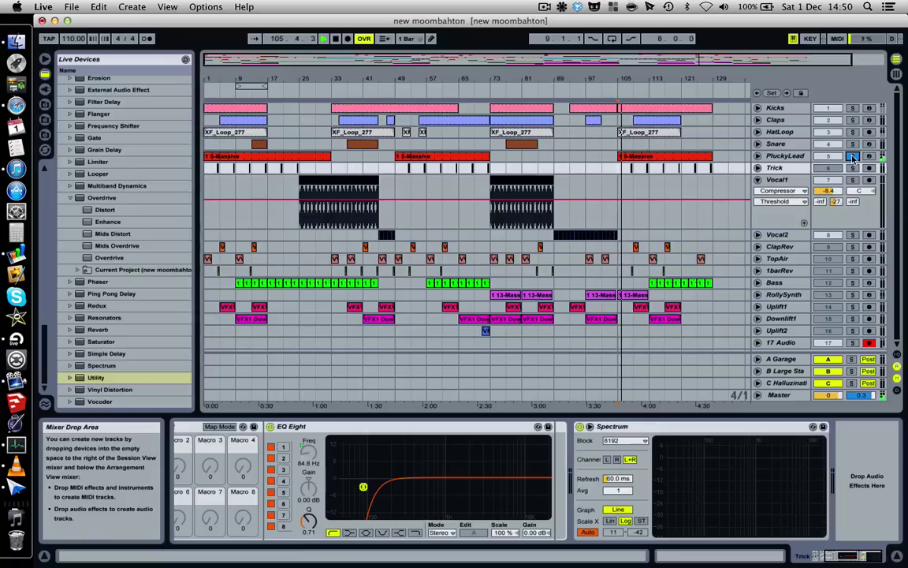
left_click(853, 156)
key("space")
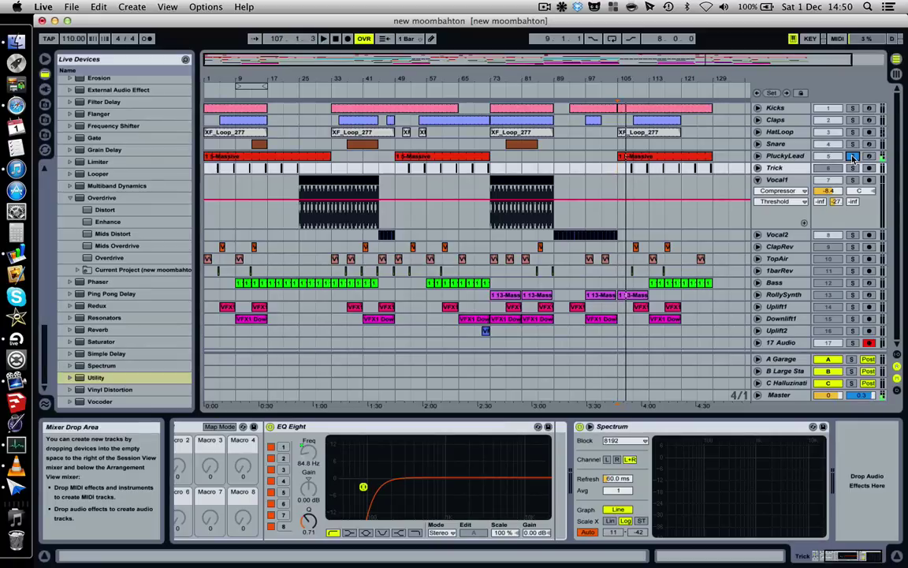
left_click(852, 157)
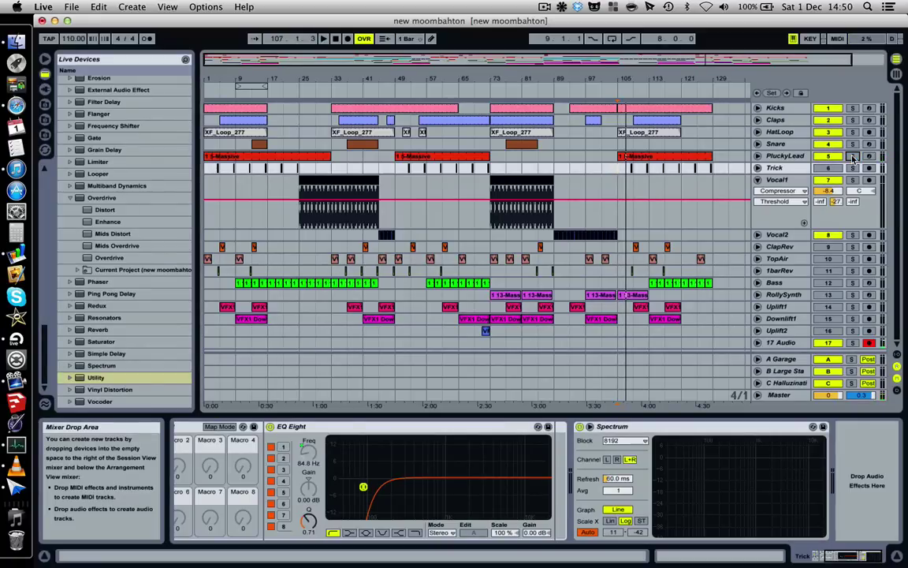
key("space")
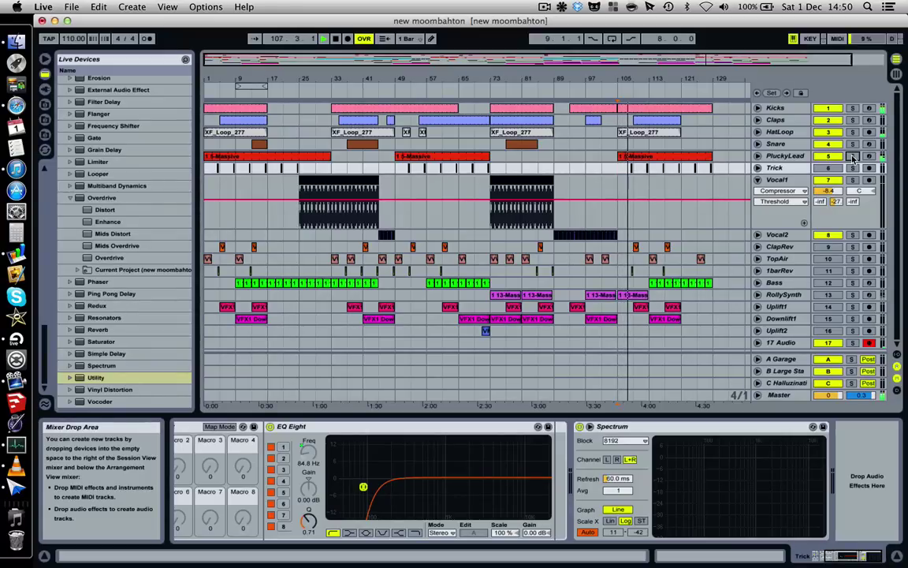
key("space")
Step: Examine the 4 Env and 1 Env envelopes in the PluckyLead track's Massive synth and close its window
left_click(785, 155)
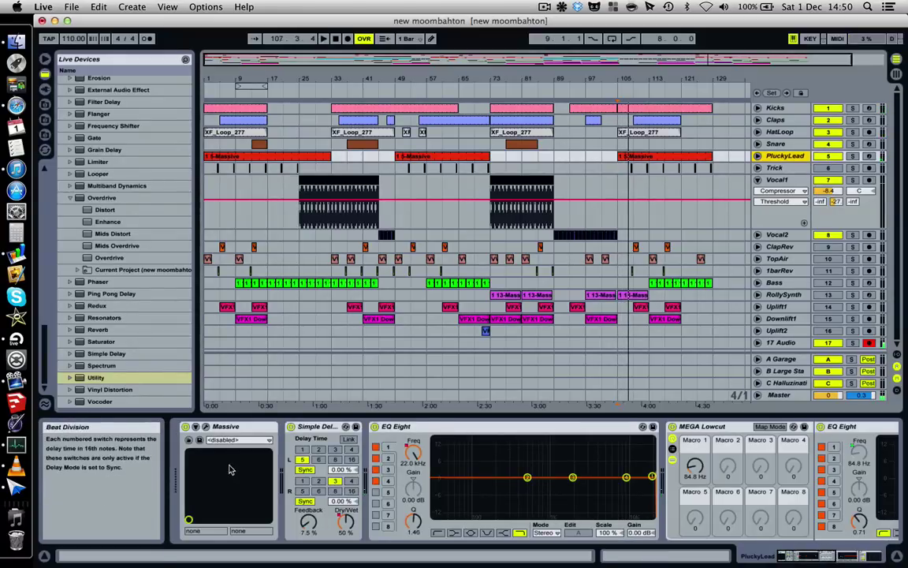
left_click(199, 427)
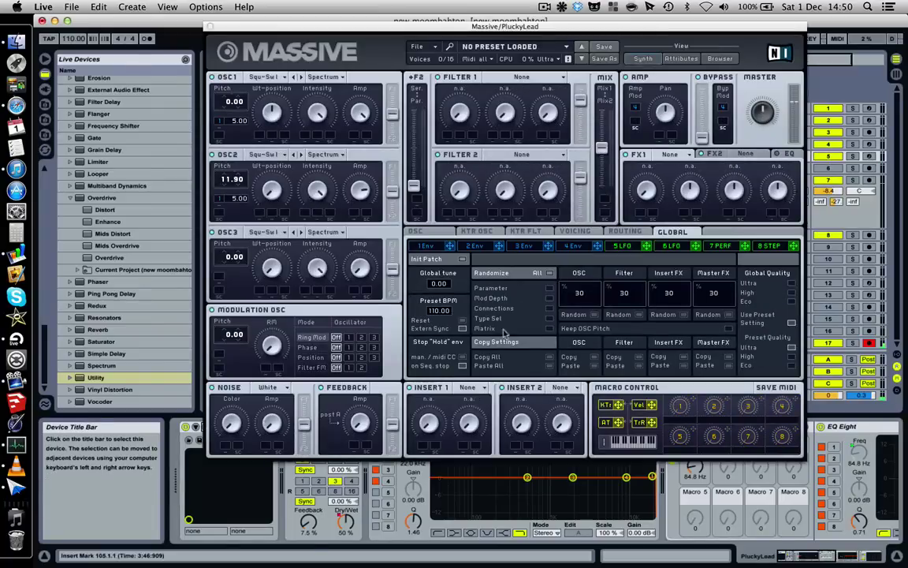
left_click(573, 246)
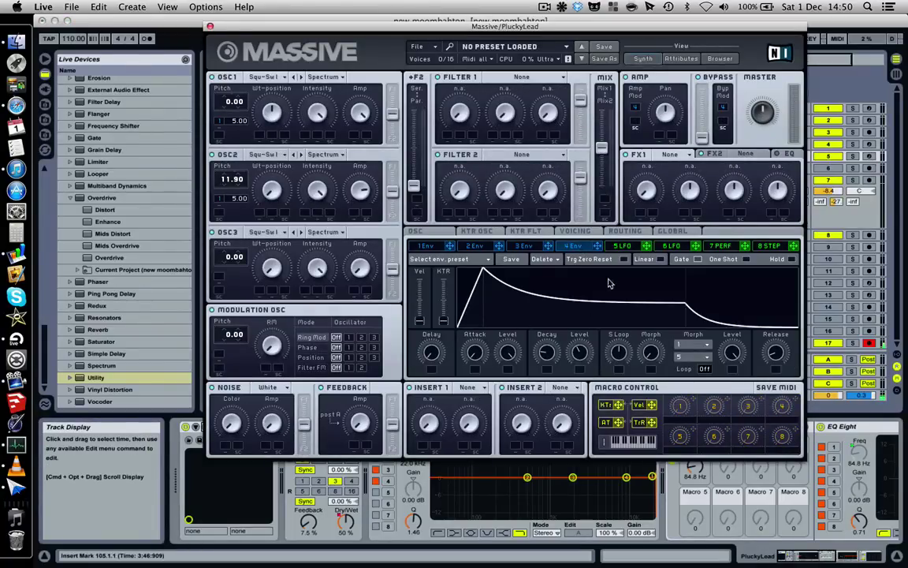
left_click(439, 247)
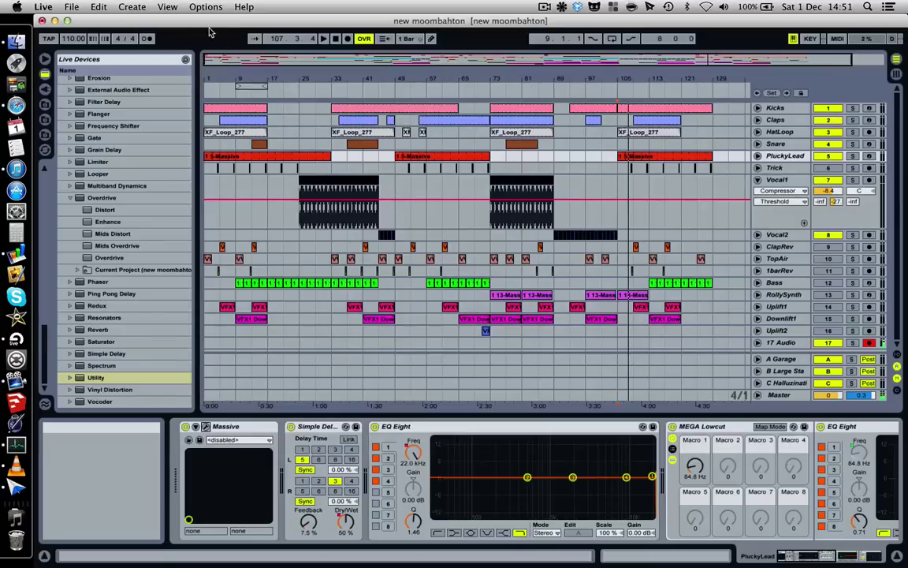
left_click(210, 26)
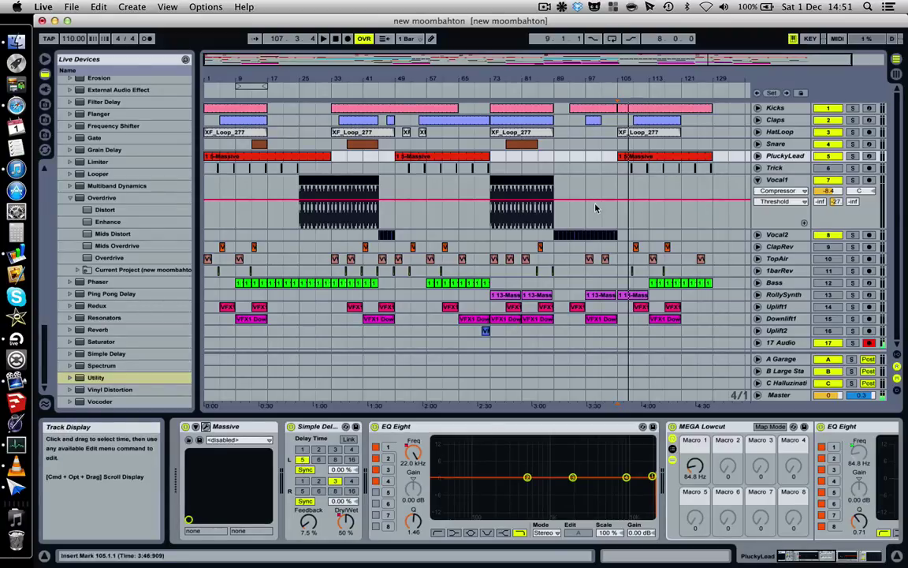
Step: Play the arrangement from bar 105 to compare PluckyLead with its Simple Delay off and on
left_click(627, 168)
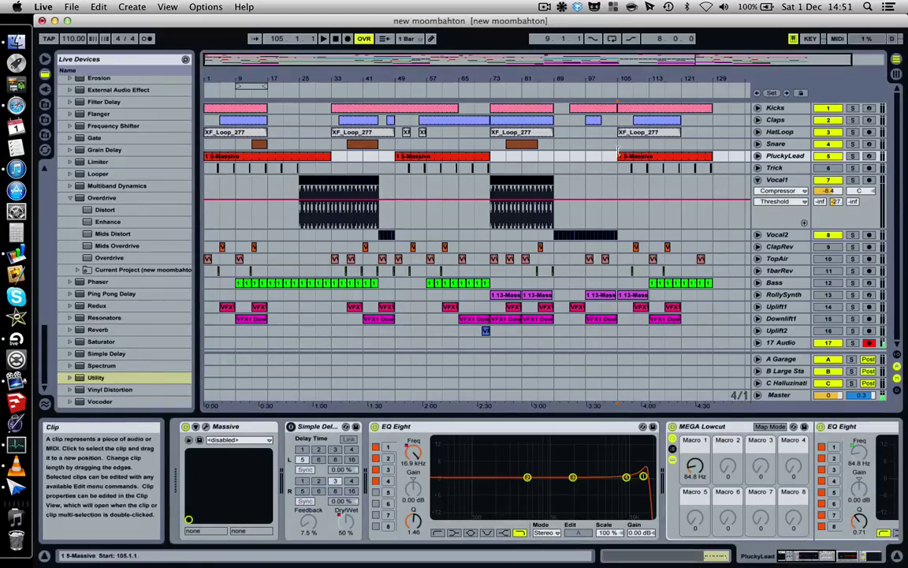
key("space")
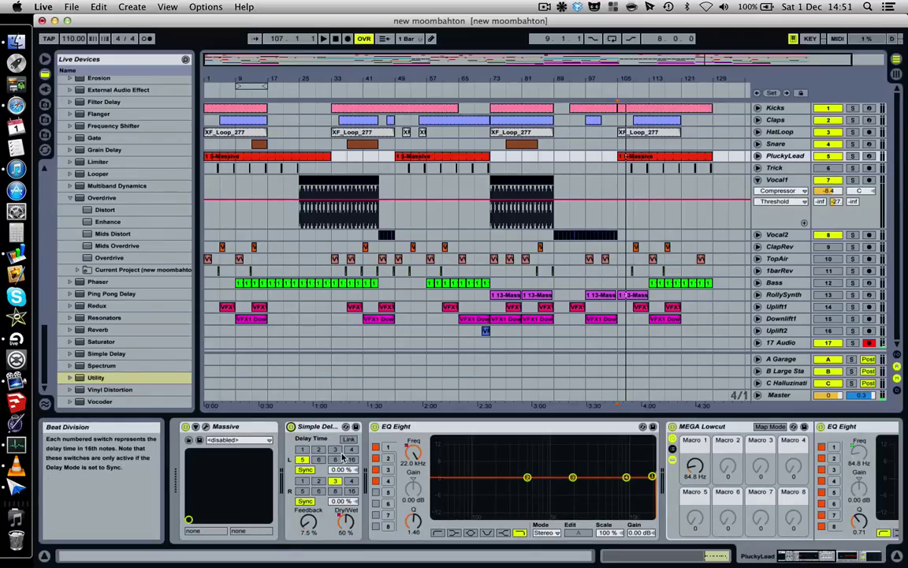
key("space")
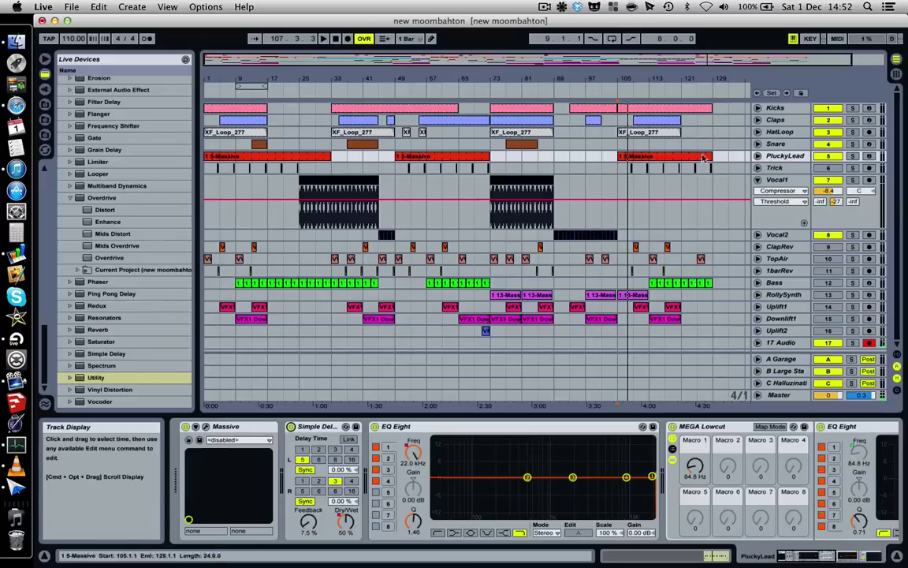
Step: Review PluckyLead's automation for the Simple Delay Dry/Wet and the EQ Eight 1 Frequency, and fold the track back up
left_click(757, 156)
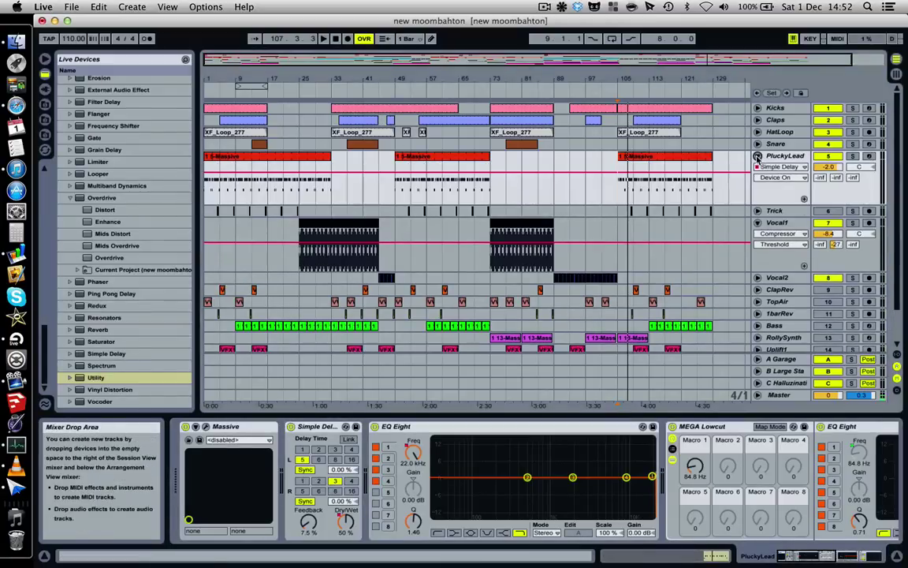
left_click(779, 177)
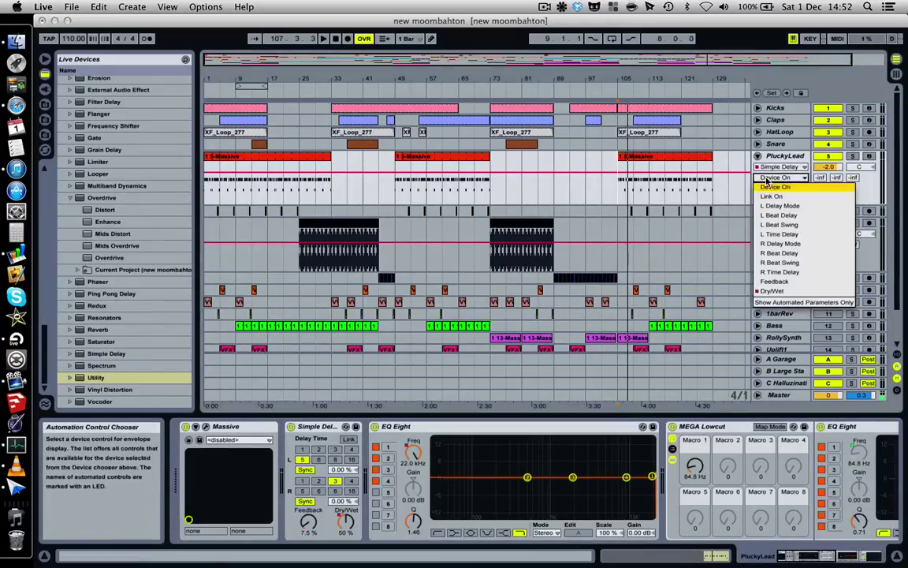
left_click(773, 291)
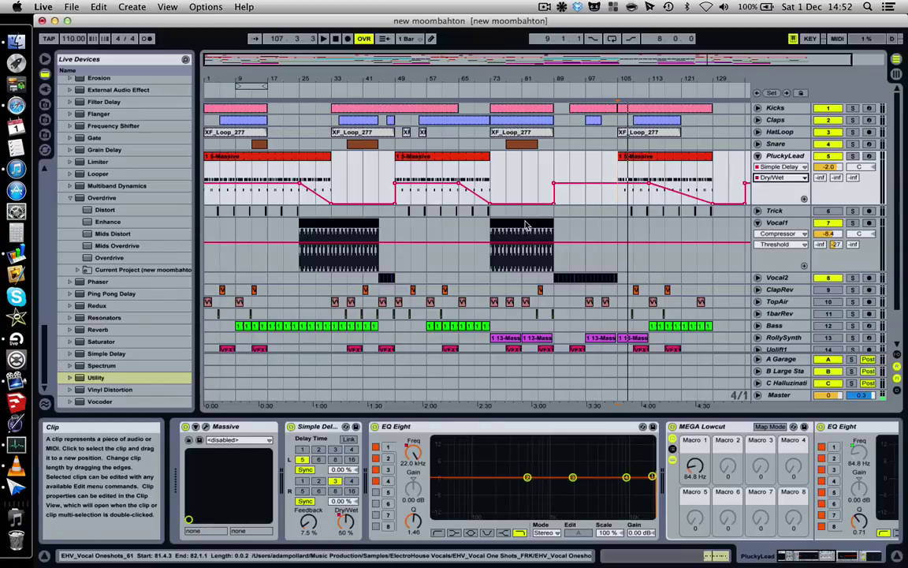
left_click(781, 167)
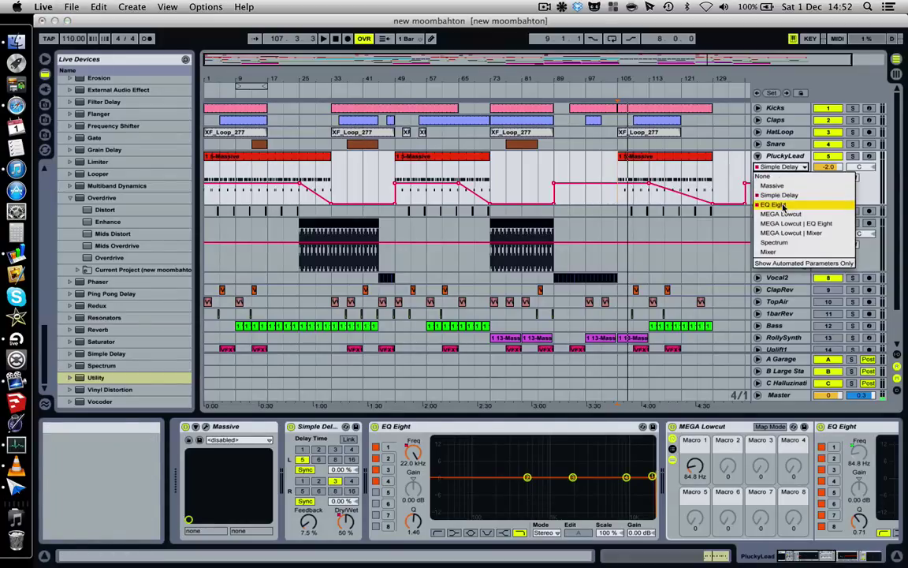
left_click(780, 204)
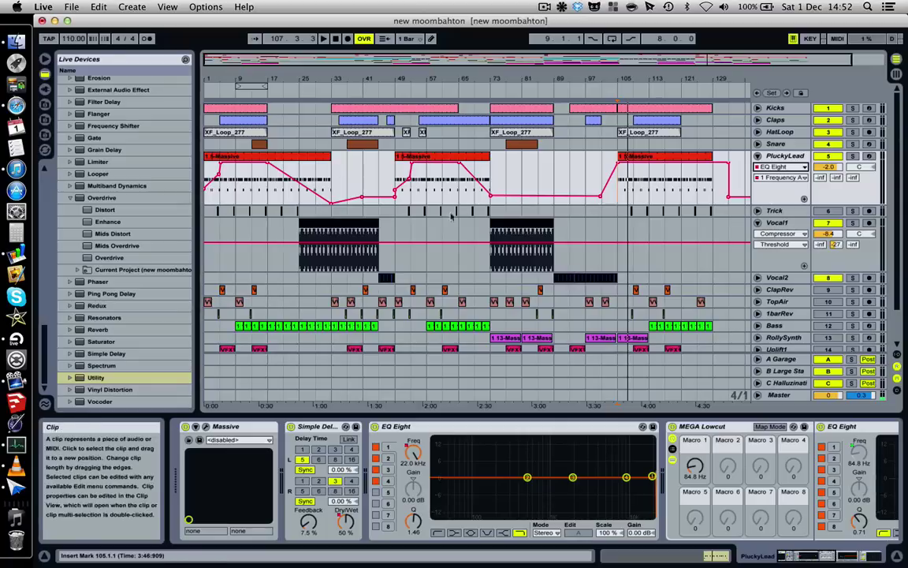
left_click(631, 171)
left_click(757, 156)
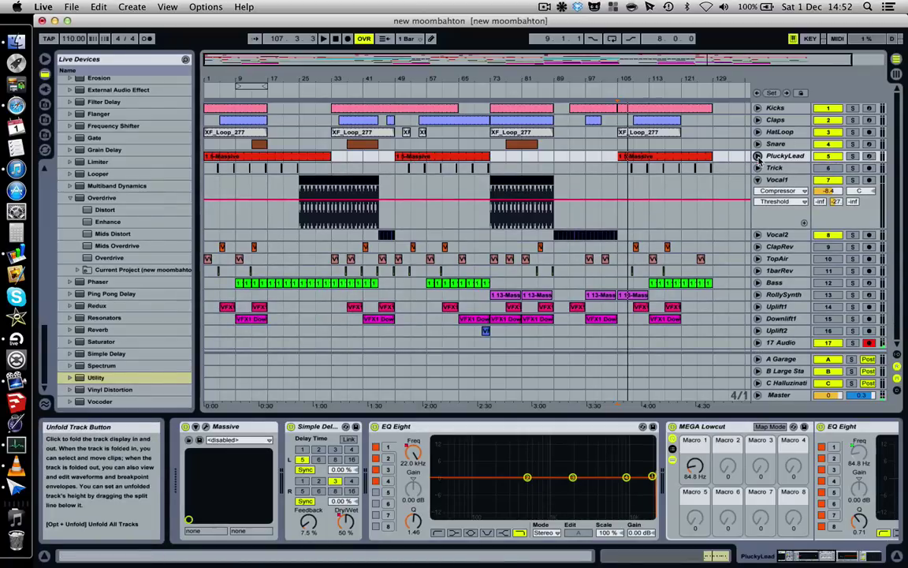
Step: Examine the MEGA Lowcut, EQ Eight and Spectrum devices at the end of PluckyLead's device chain
scroll(630, 465, "right", 5)
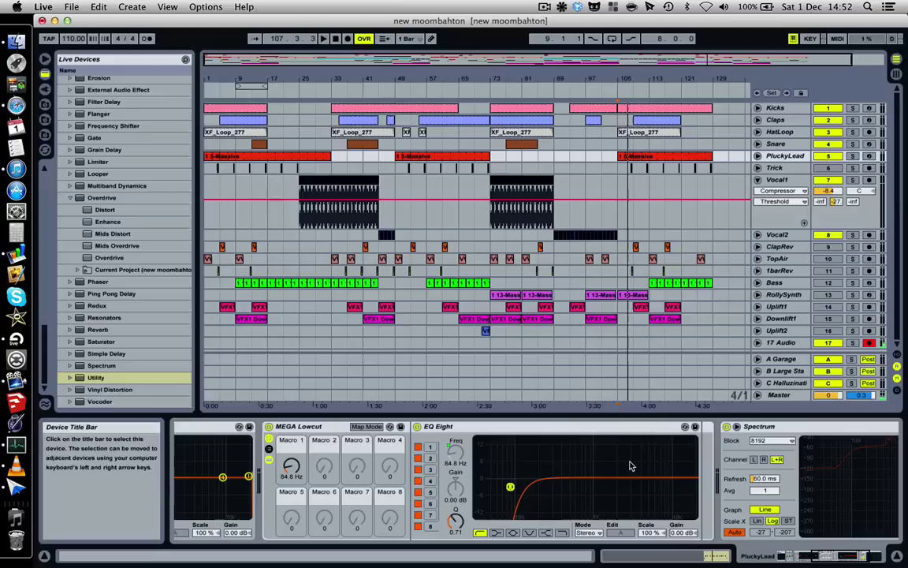
scroll(631, 465, "right", 2)
scroll(630, 465, "left", 3)
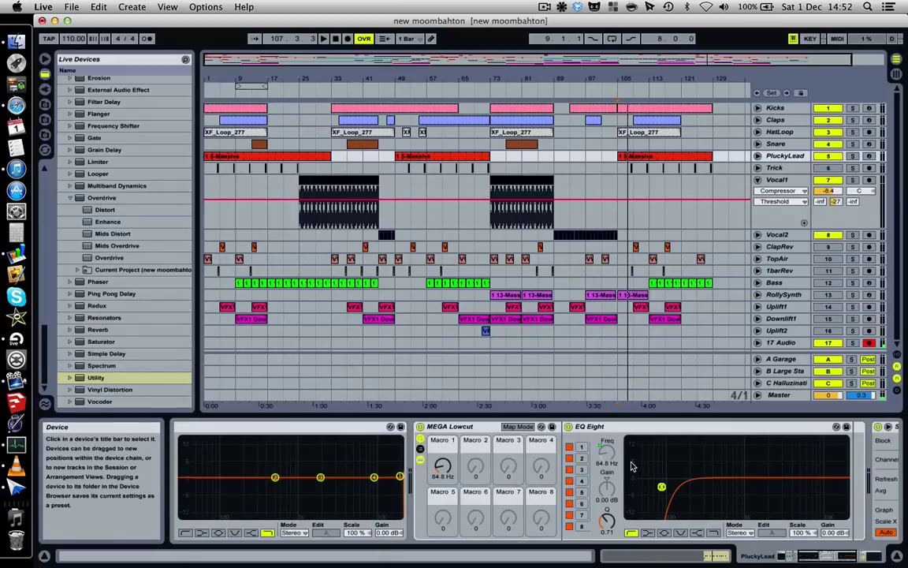
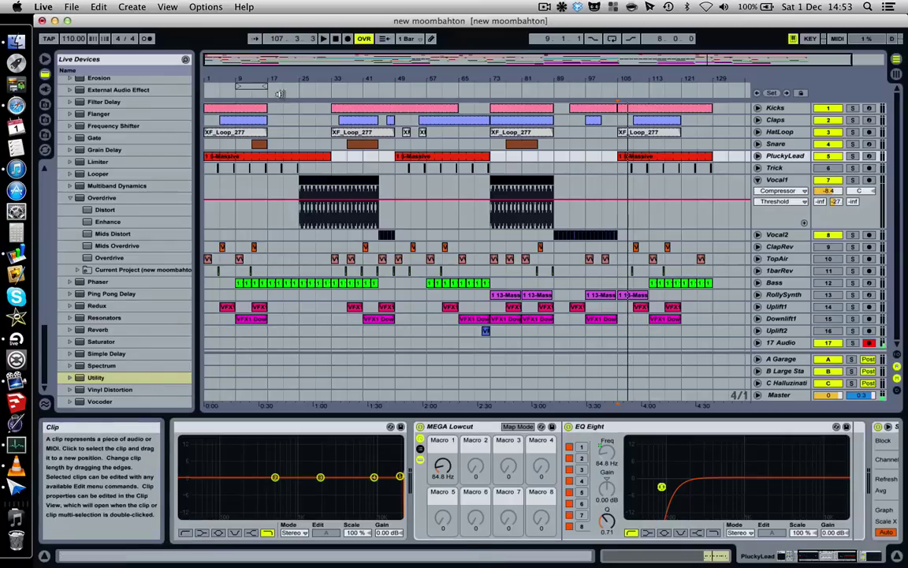
Step: Place the insert marker on the Trick track at bars 33, 73 and 105 to review the arrangement's sections
left_click(334, 171)
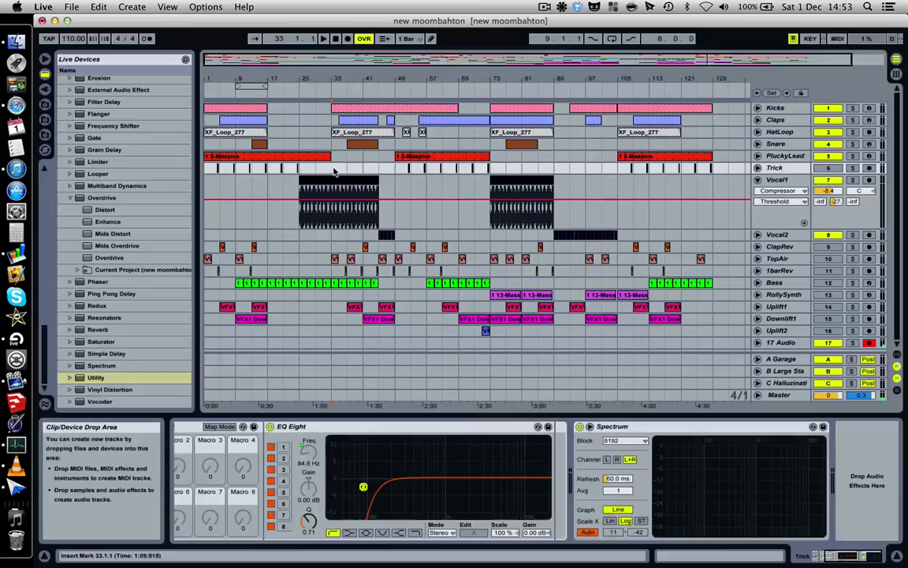
left_click(489, 171)
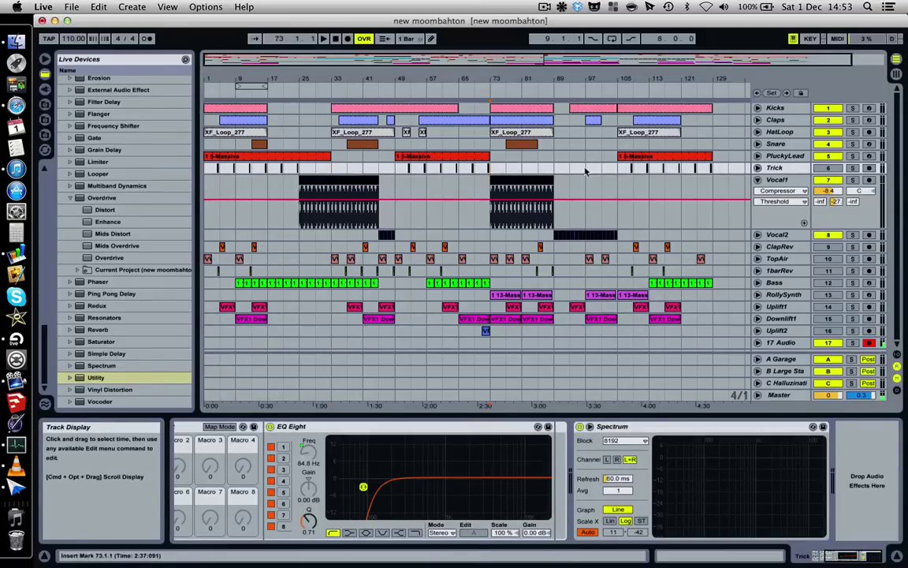
left_click(624, 170)
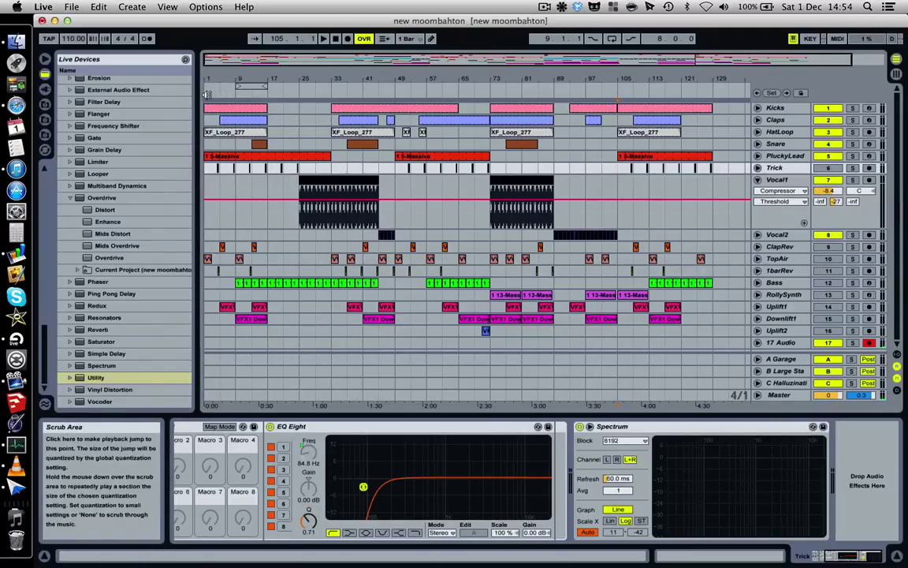
key("plus")
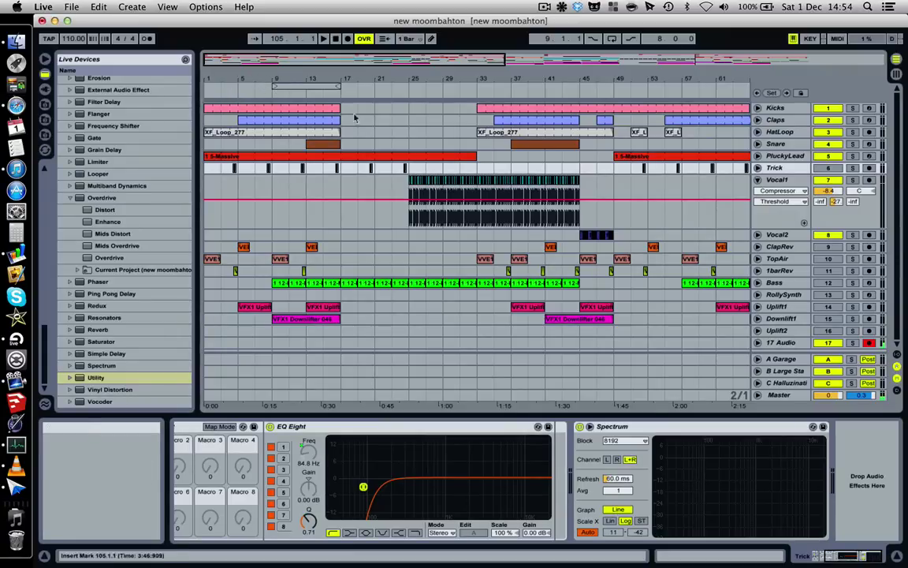
key("minus")
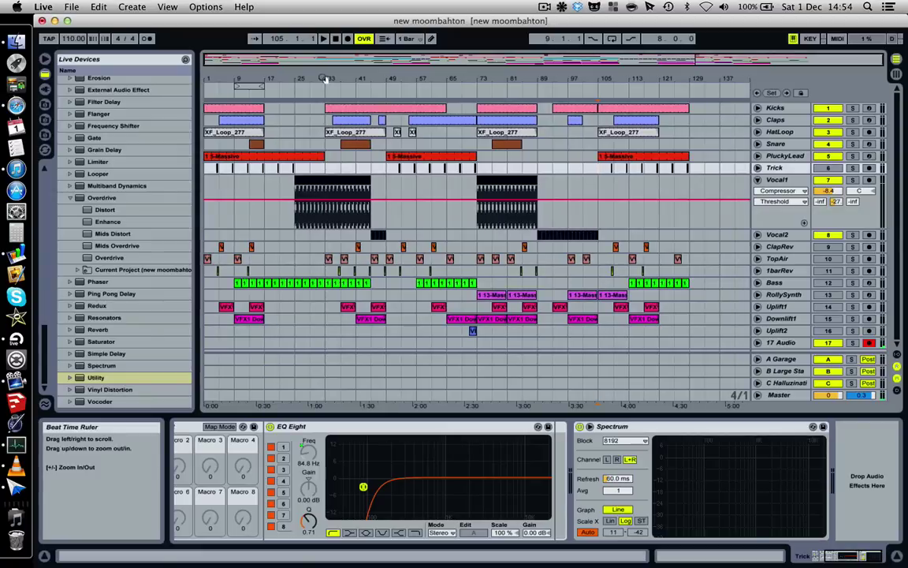
left_click(543, 6)
left_click(540, 6)
left_click(540, 7)
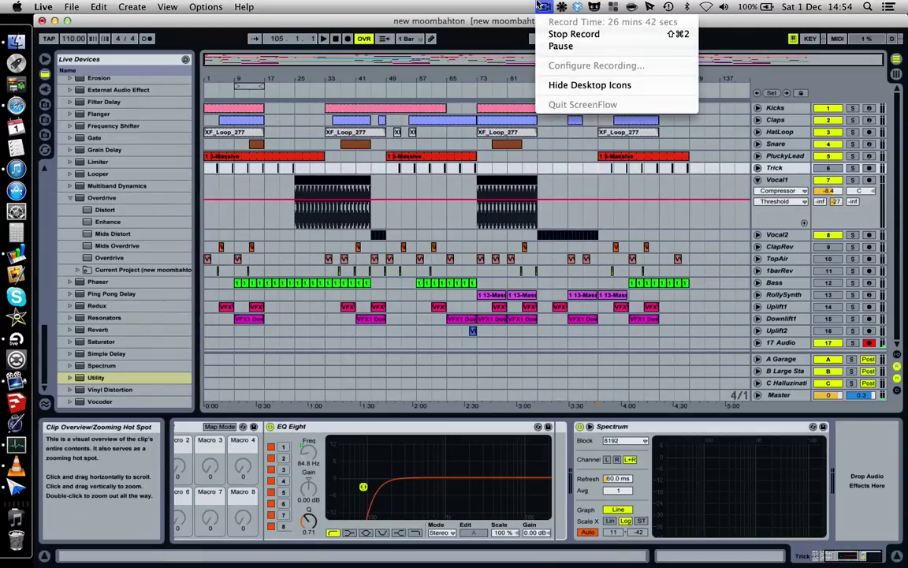
left_click(541, 7)
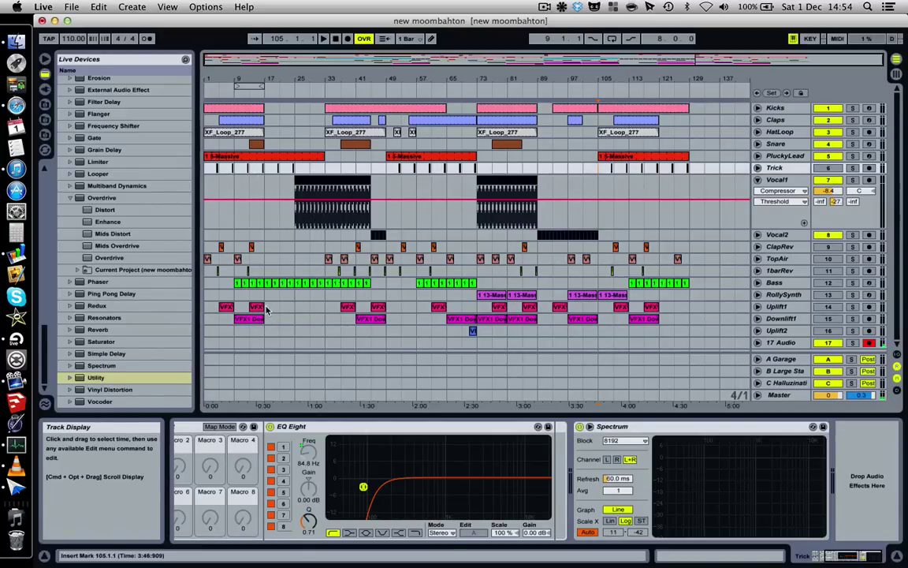
Step: Place the insert marker at bar 33, select the Kicks clip starting there, and bring the whole arrangement into view
left_click(325, 152)
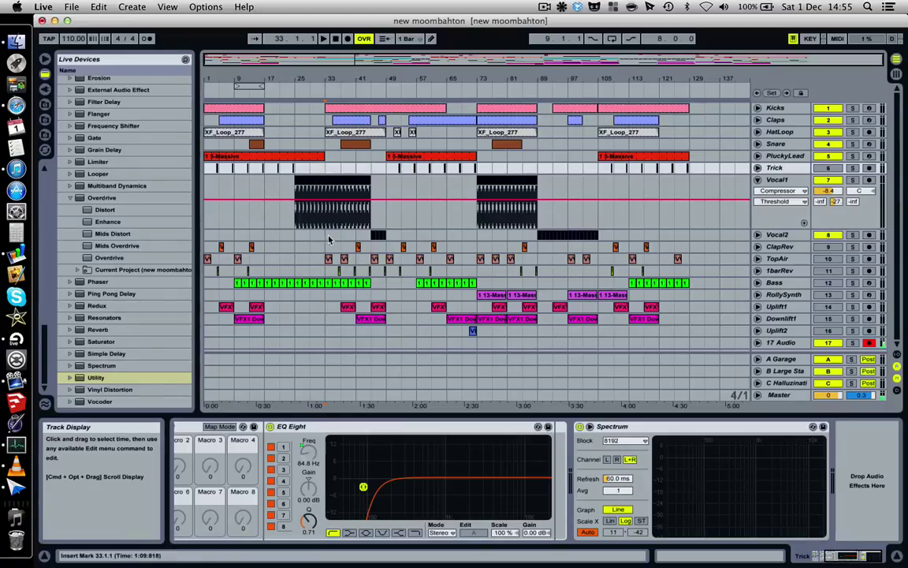
left_click_drag(341, 73, 316, 107)
left_click_drag(377, 76, 344, 79)
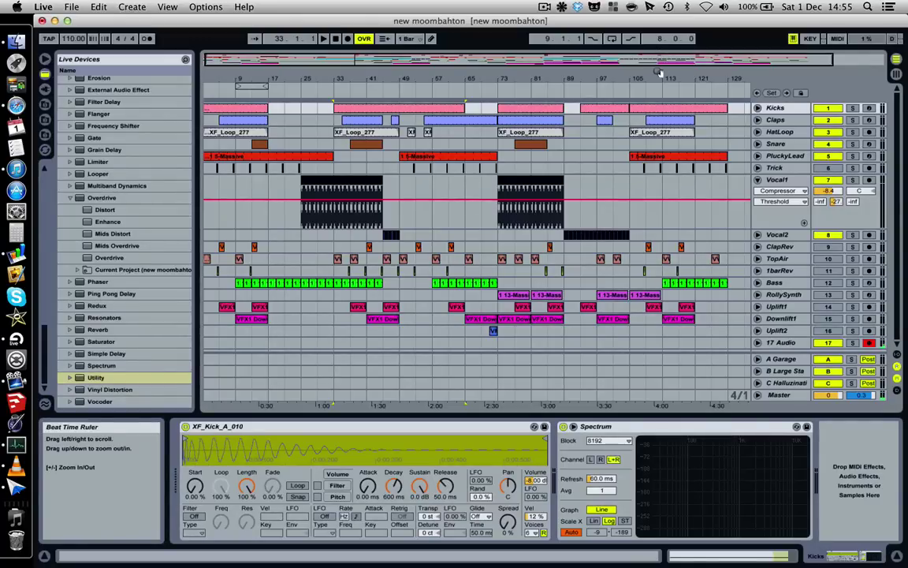
scroll(278, 136, "left", 1)
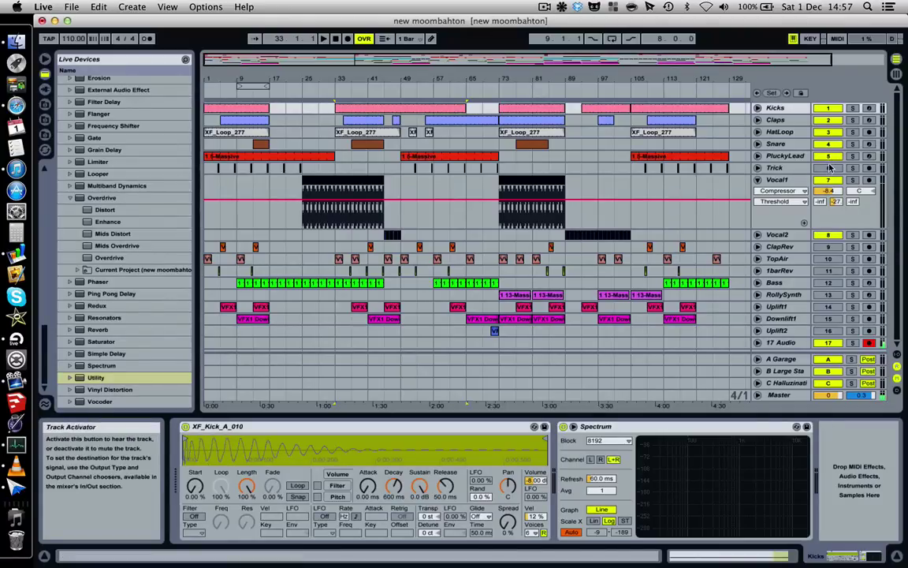
Step: Activate the Trick, ClapRev, TopAir, 1barRev and Bass tracks
left_click(827, 246)
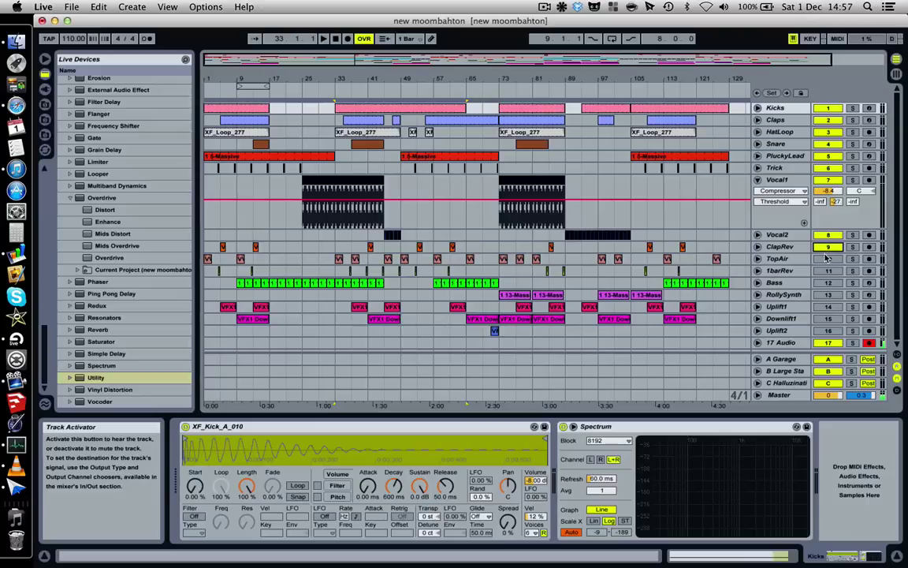
left_click(828, 259)
left_click(828, 272)
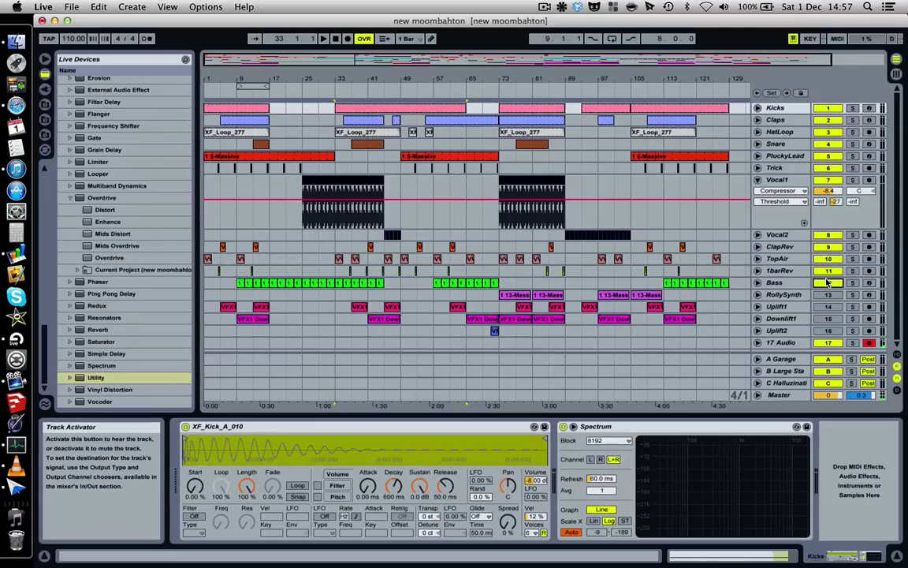
left_click(828, 283)
Step: Solo the Bass track, play it from bar 113, and inspect the effects in its device chain
left_click(660, 285)
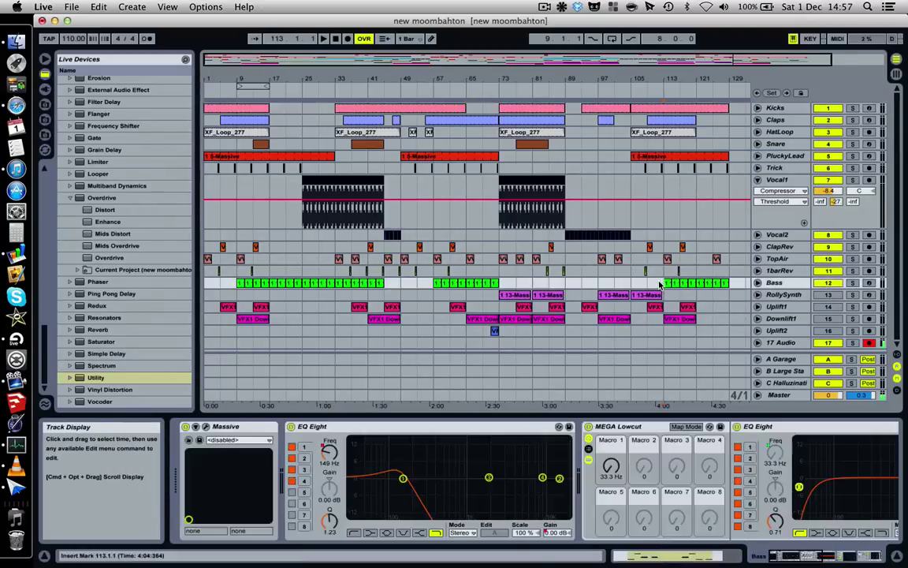
left_click(853, 283)
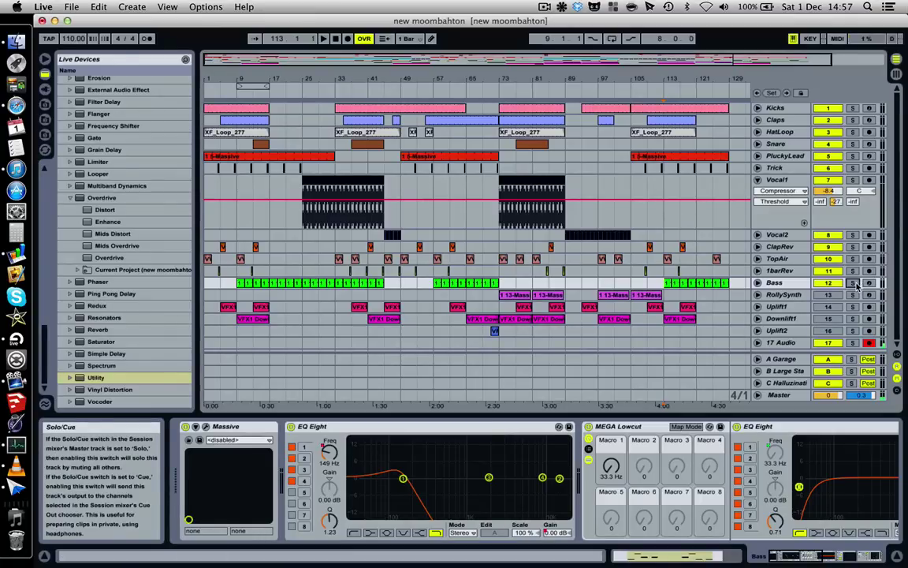
key("space")
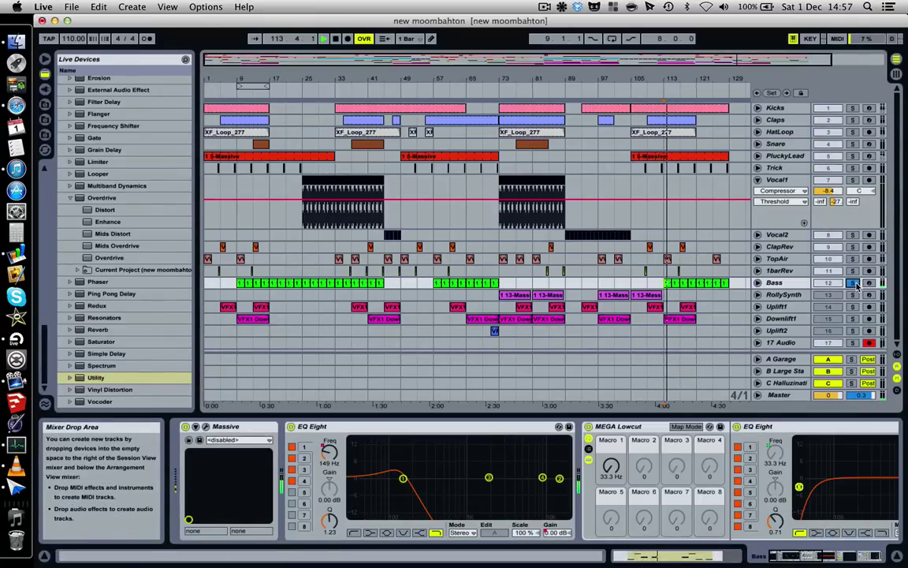
left_click(775, 282)
scroll(569, 469, "right", 3)
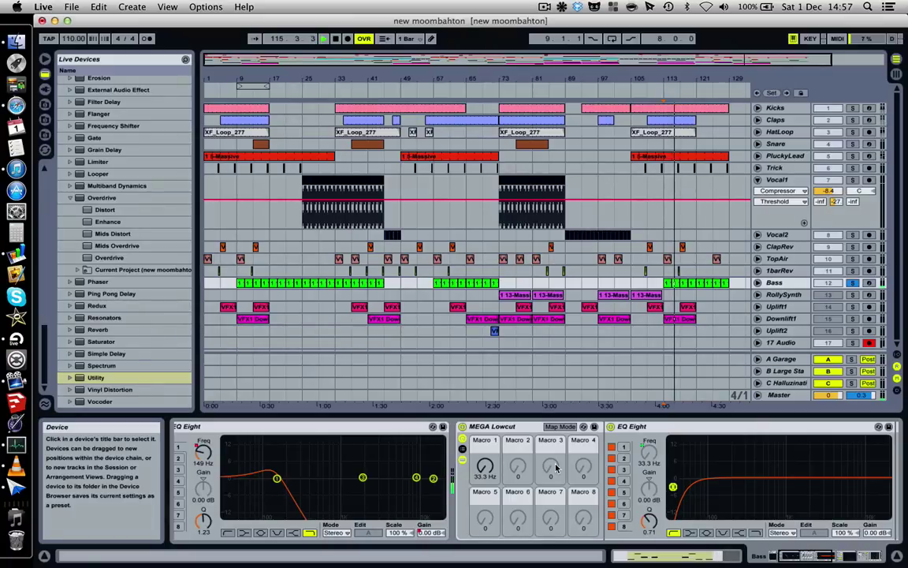
Step: Show the Bass track's EQ Eight 1 Frequency automation, and turn its solo off and fold the track
left_click(758, 282)
left_click(781, 293)
left_click(771, 317)
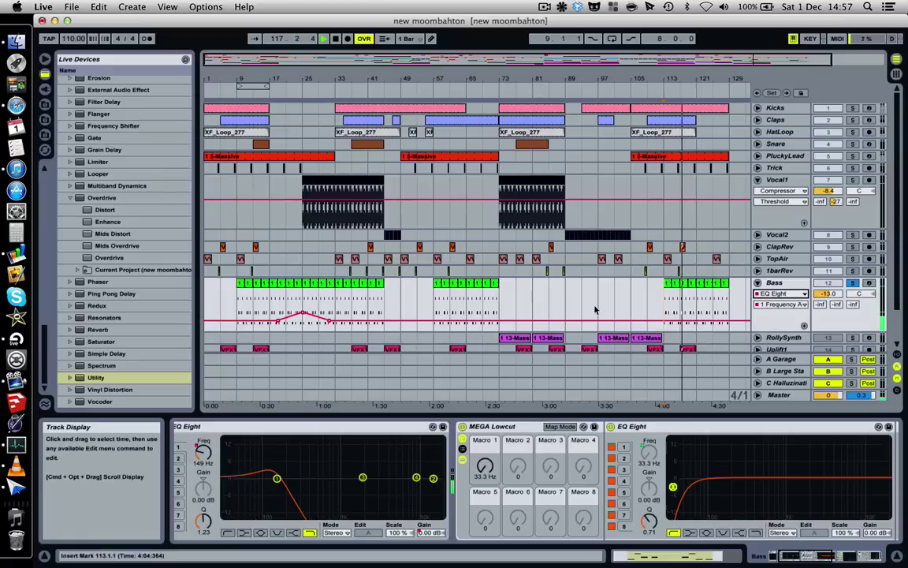
left_click(853, 283)
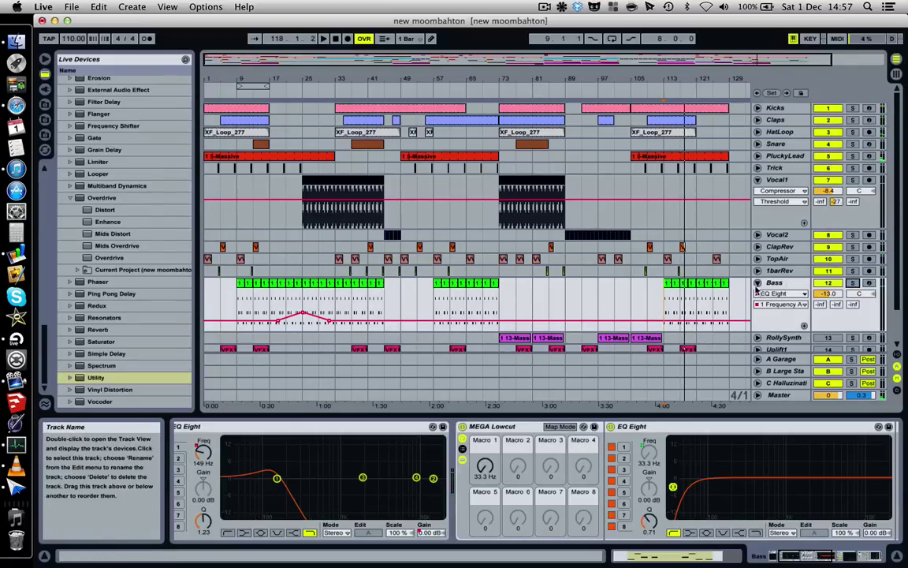
left_click(758, 283)
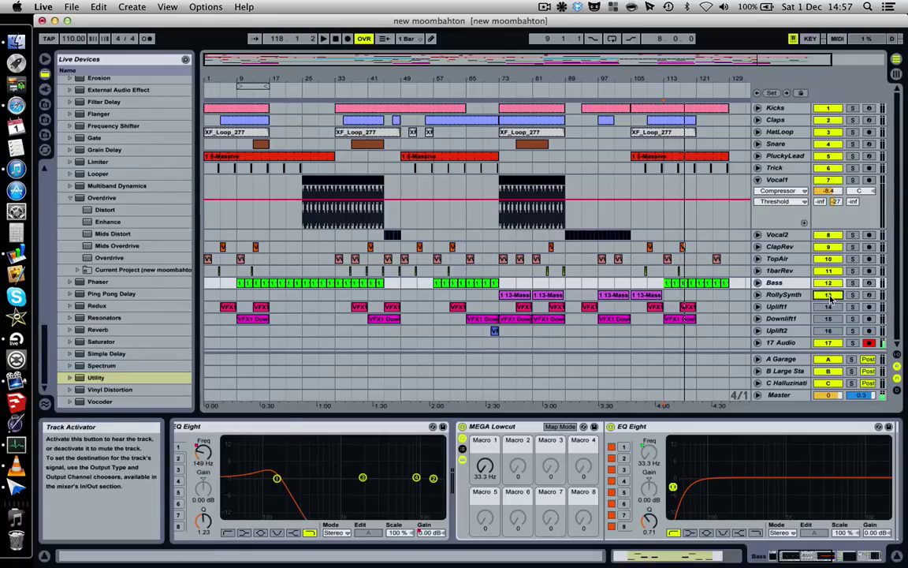
Step: Activate the RollySynth track, play from bar 73 with it soloed and unsoloed, and place the insert marker on Vocal1 at bar 73
left_click(505, 295)
key("space")
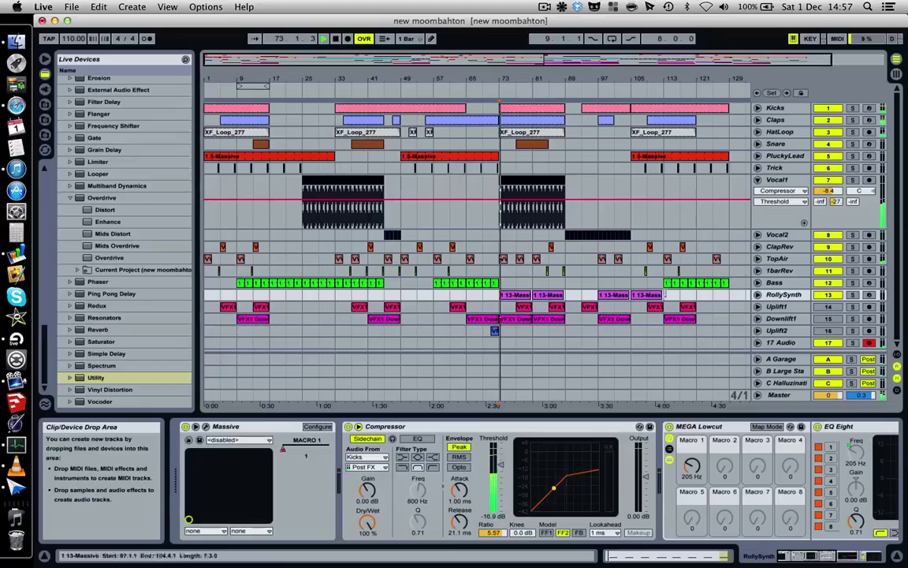
left_click(854, 296)
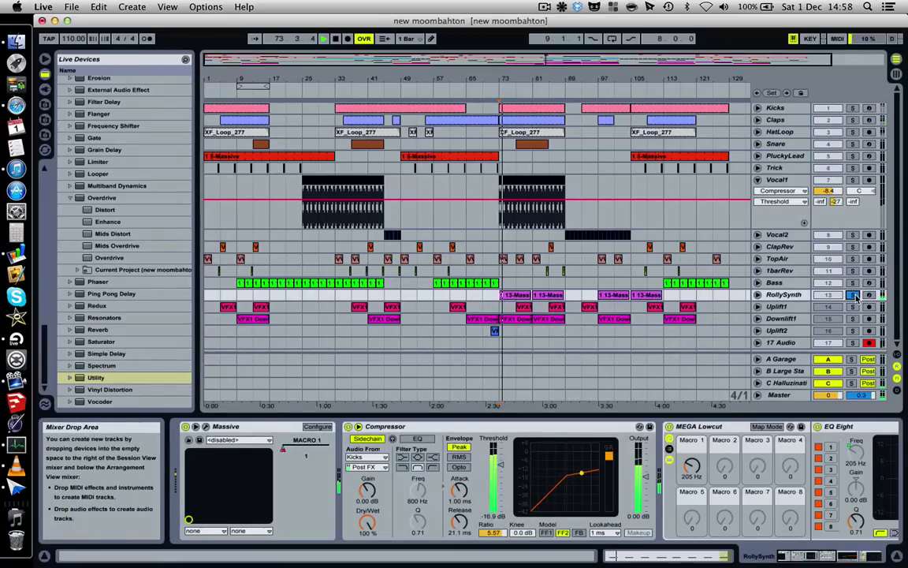
left_click(854, 296)
key("space")
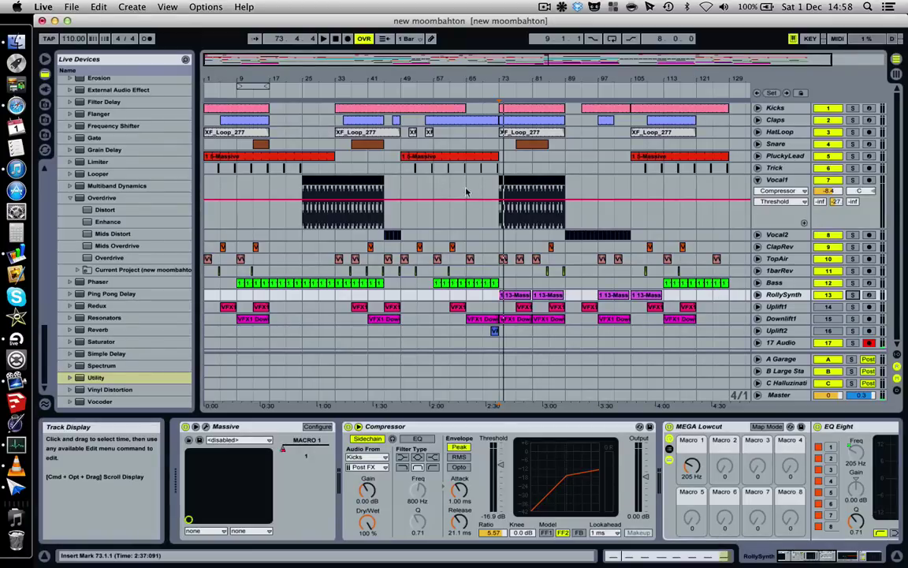
left_click(498, 192)
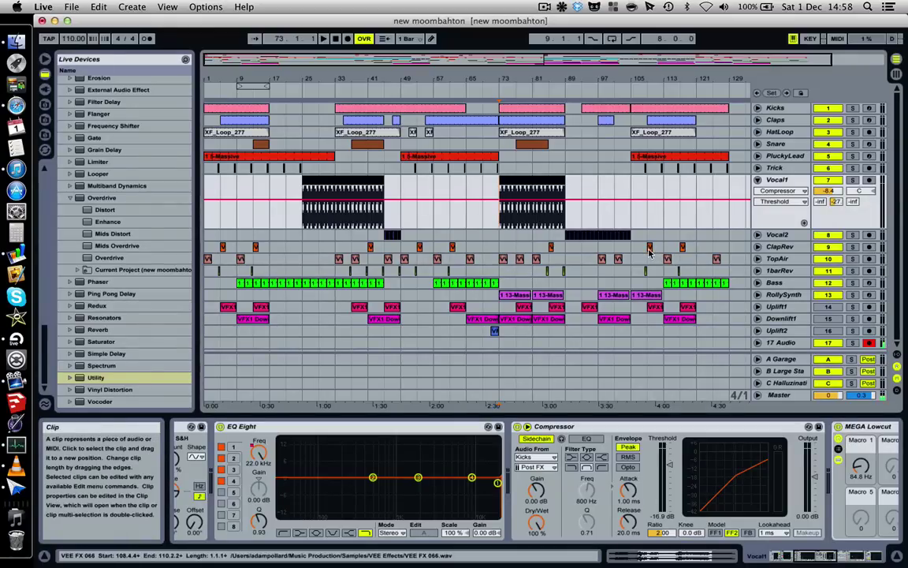
Step: Play the TopAir clip at bar 57 with the track soloed, and turn its solo off
left_click(437, 258)
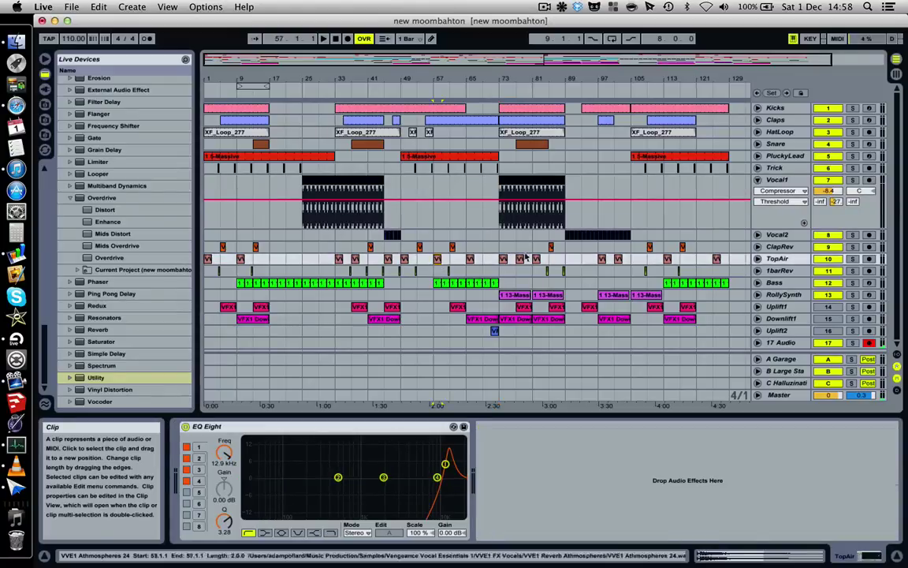
key("space")
left_click(852, 258)
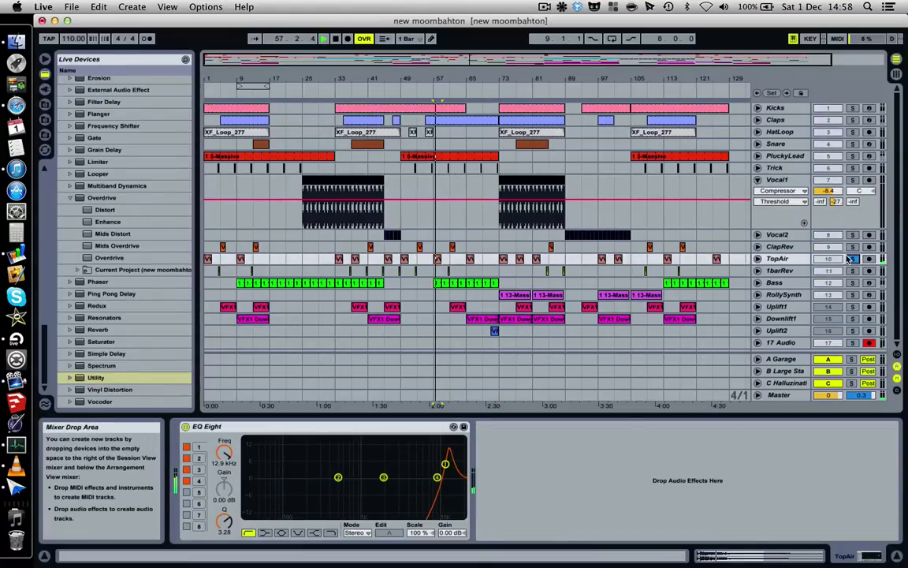
left_click(851, 258)
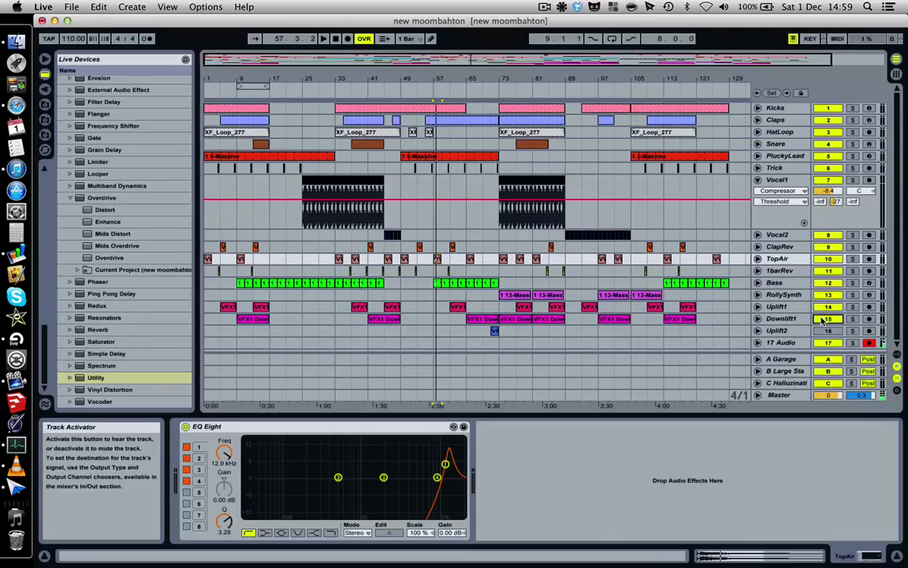
Step: Place the insert marker on Uplift1 at bar 65, solo the Downlift1 track and play it
left_click(725, 307)
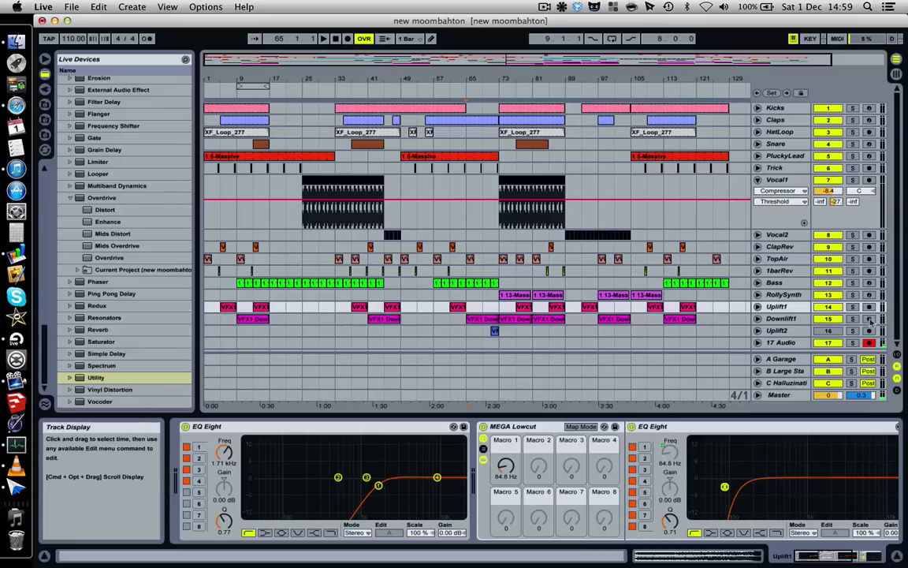
left_click(853, 319)
key("space")
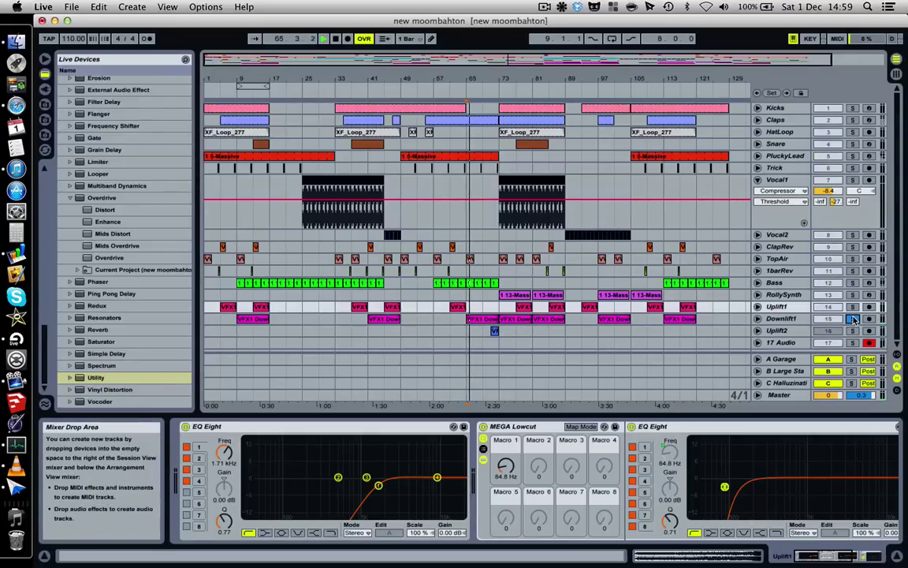
Step: Solo the Uplift1 track, play its clip from bar 77, and turn the solo off
left_click(852, 307)
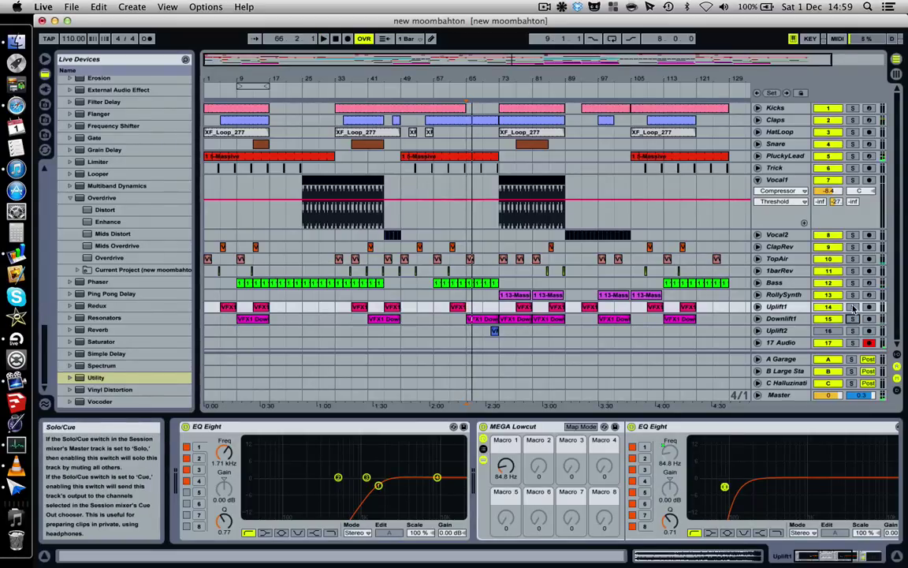
left_click(518, 307)
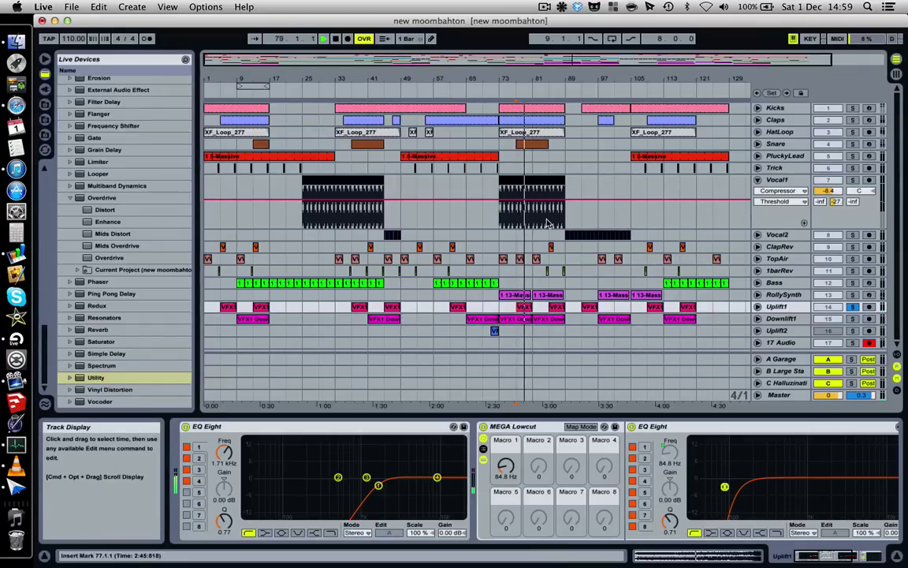
left_click(853, 307)
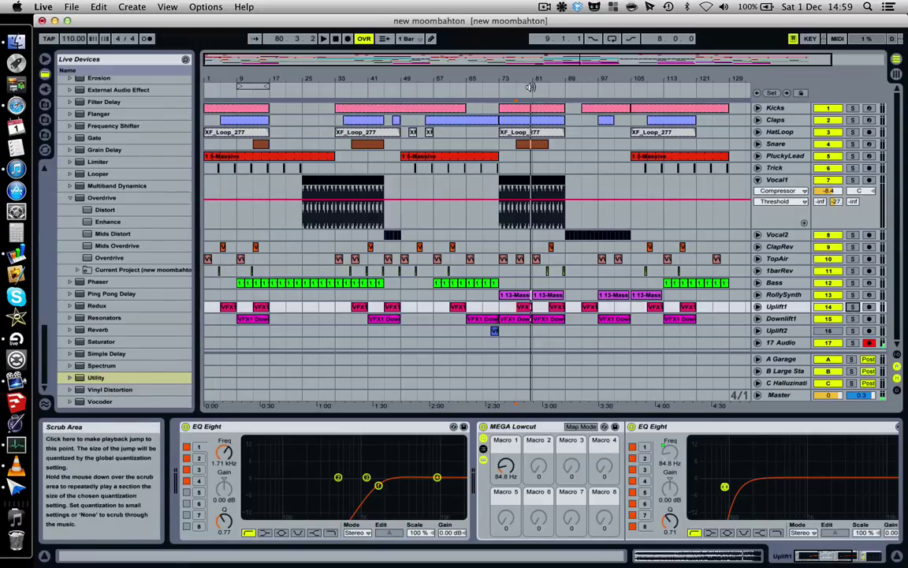
left_click_drag(531, 87, 526, 103)
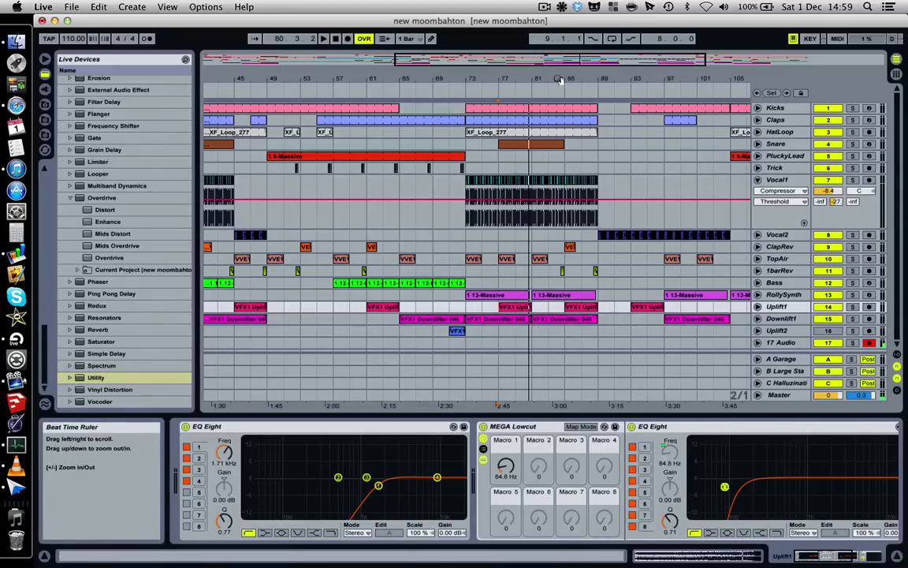
left_click_drag(559, 80, 557, 65)
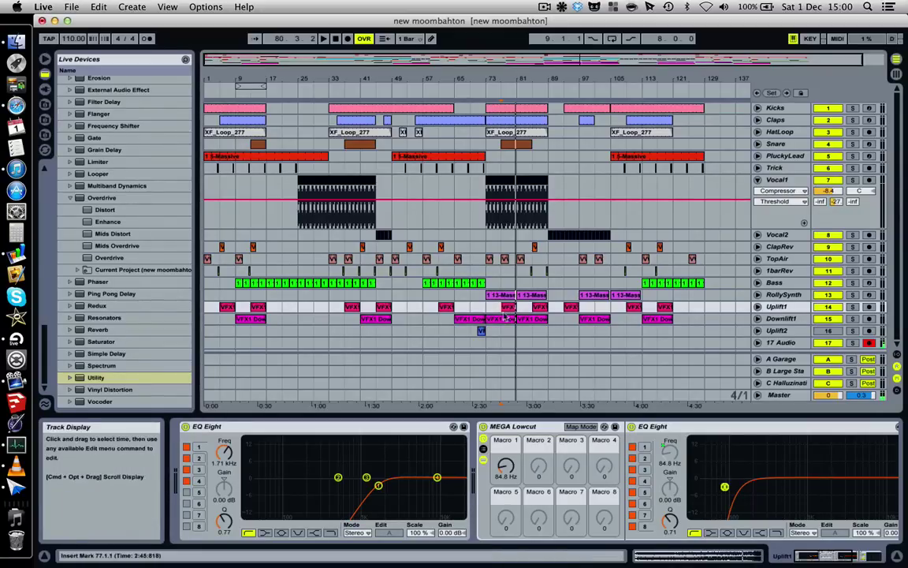
left_click(379, 309)
left_click_drag(506, 75, 507, 70)
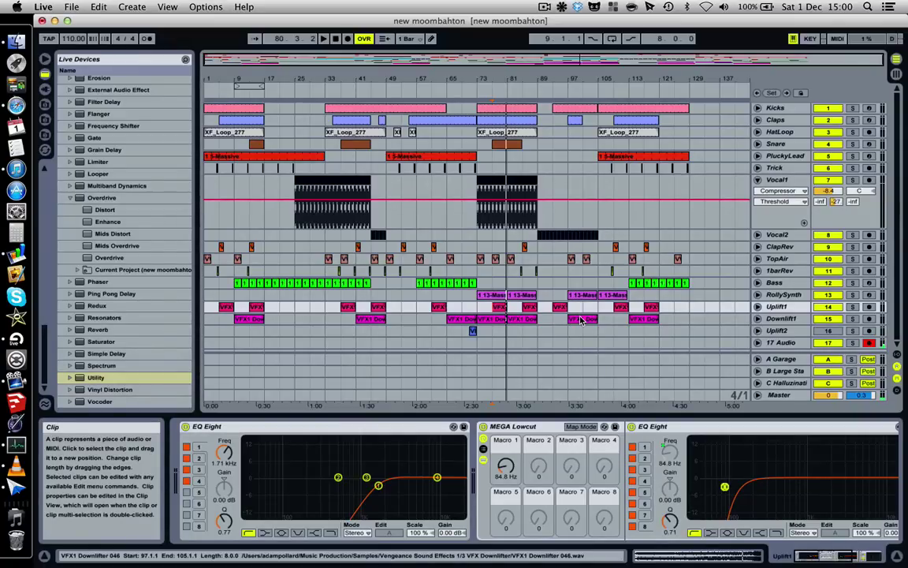
left_click(474, 311)
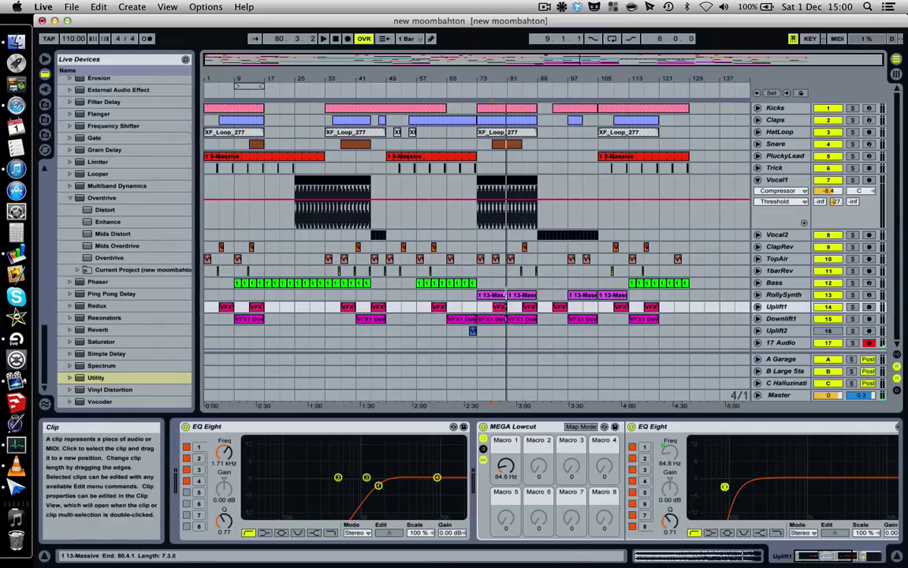
Step: Play the 1barRev track soloed from within bar 84, and turn its solo off
left_click_drag(512, 78, 520, 88)
left_click(534, 283)
left_click(852, 271)
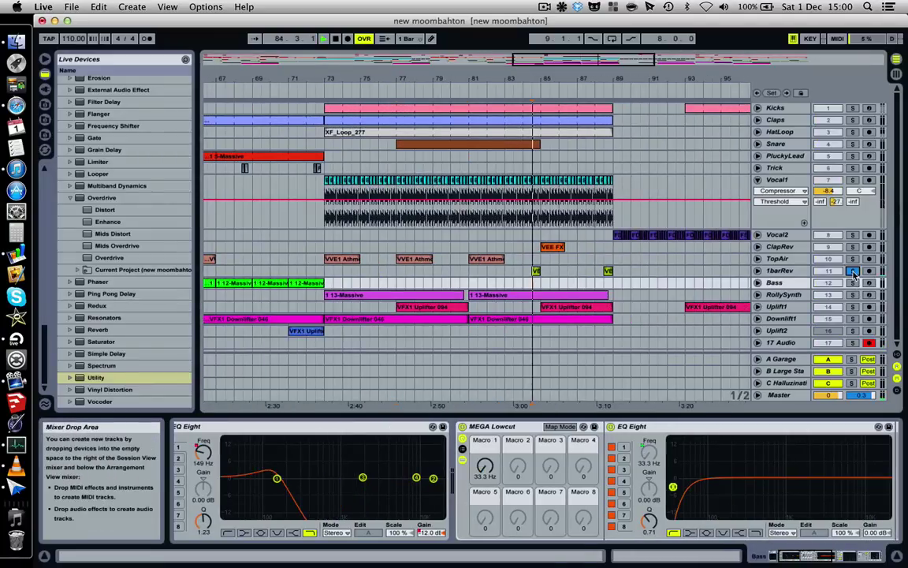
left_click(853, 270)
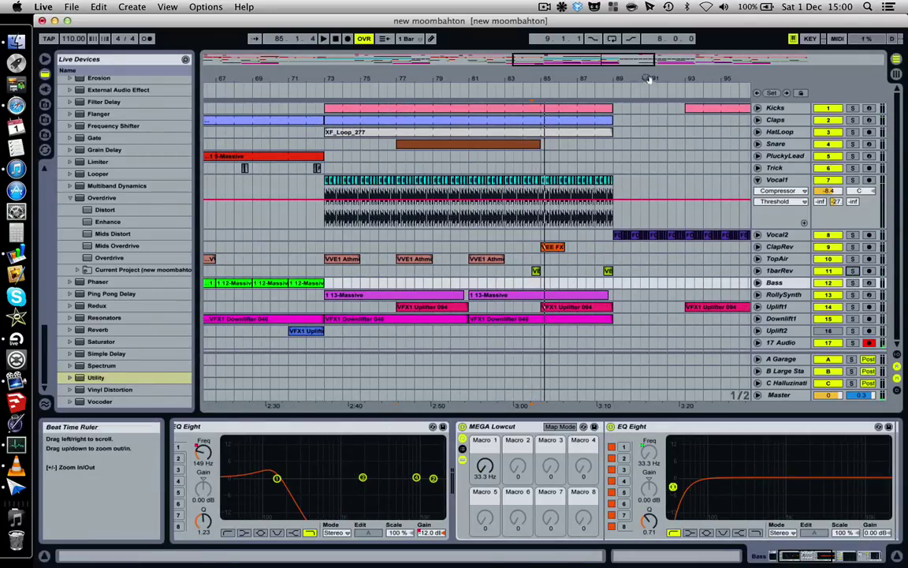
left_click_drag(648, 79, 546, 79)
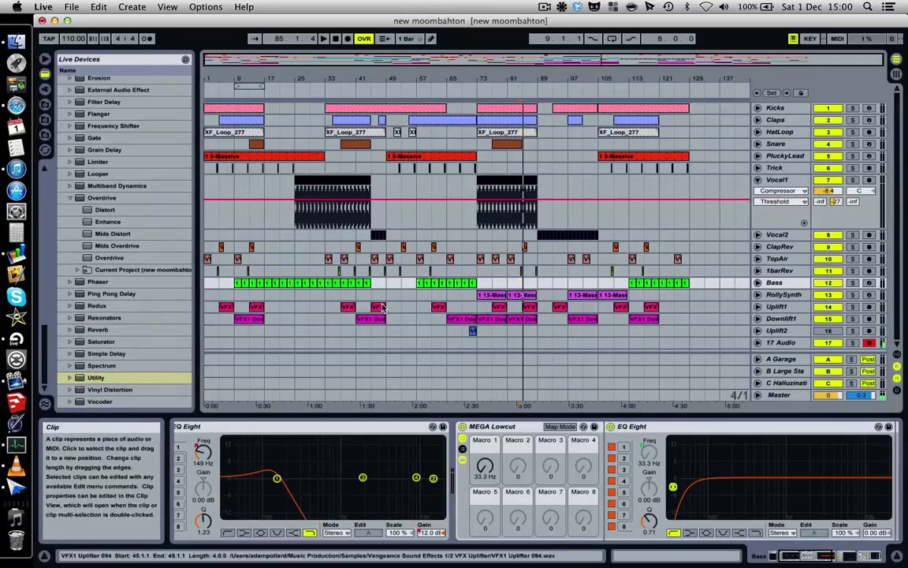
Step: View the devices of the Downlift1 and Uplift1 tracks, and play from the ClapRev clip at bar 117
left_click(328, 322)
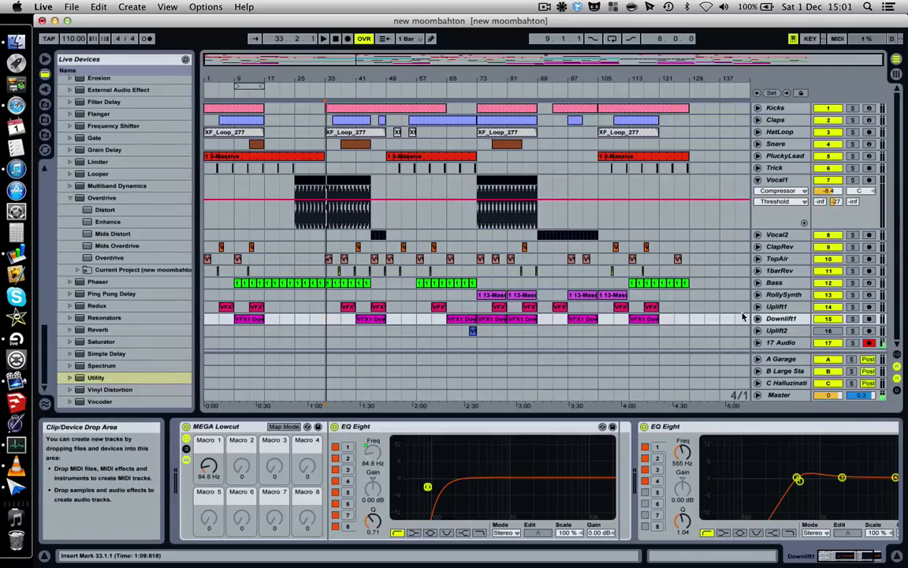
left_click(796, 307)
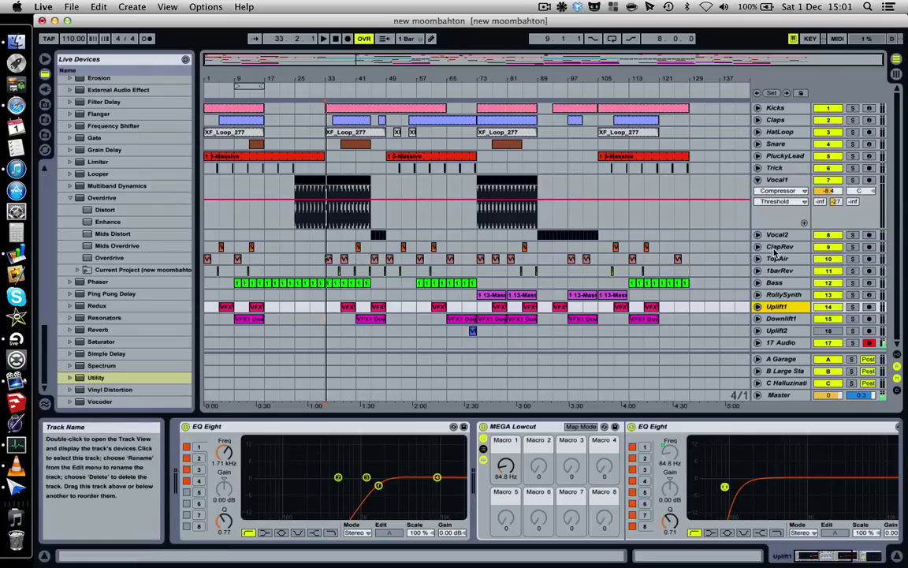
left_click(654, 247)
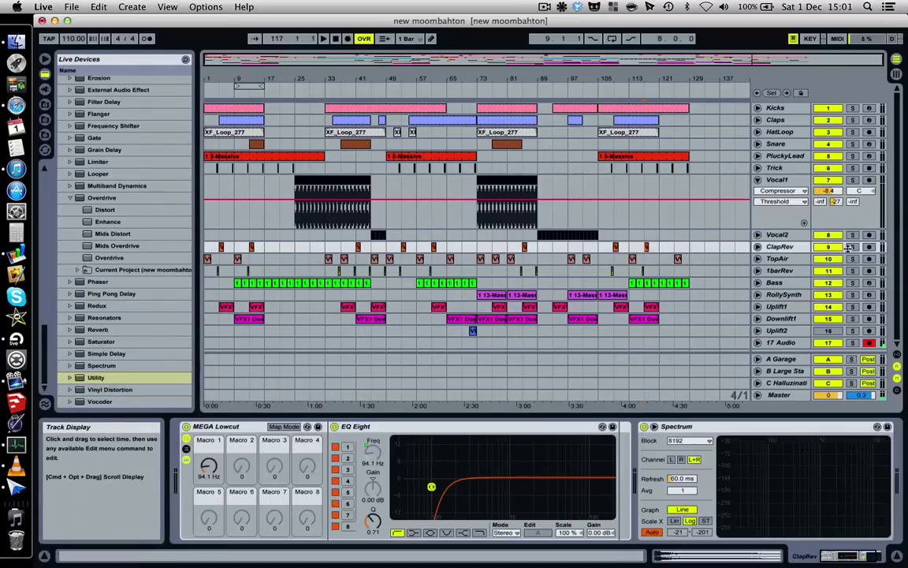
key("space")
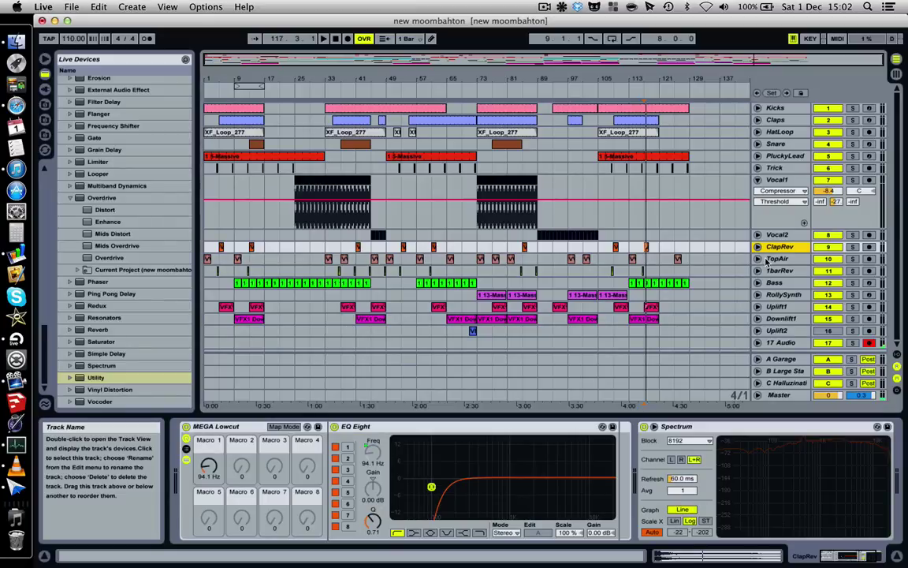
left_click(651, 349)
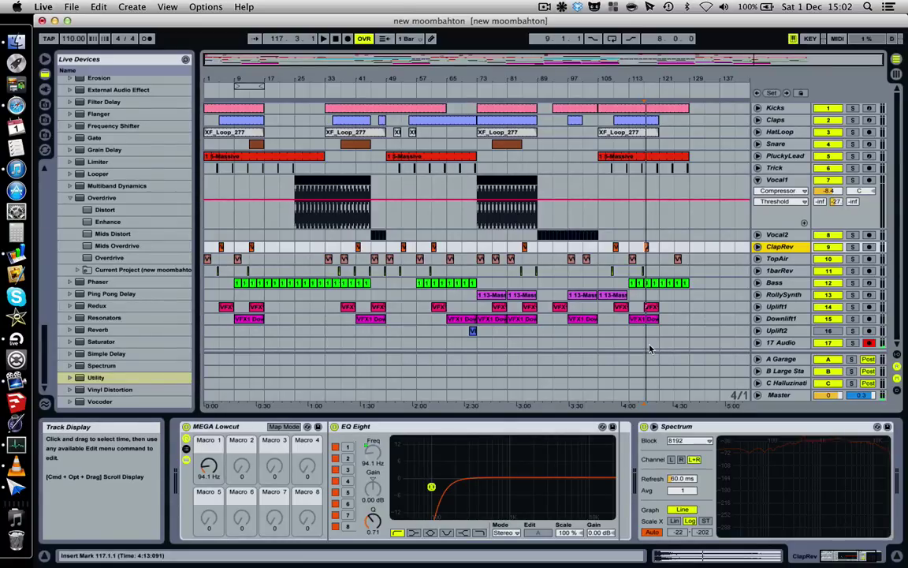
Step: Activate the Uplift2 track, and view the devices of the Uplift2, Vocal2 and Snare tracks
left_click(828, 330)
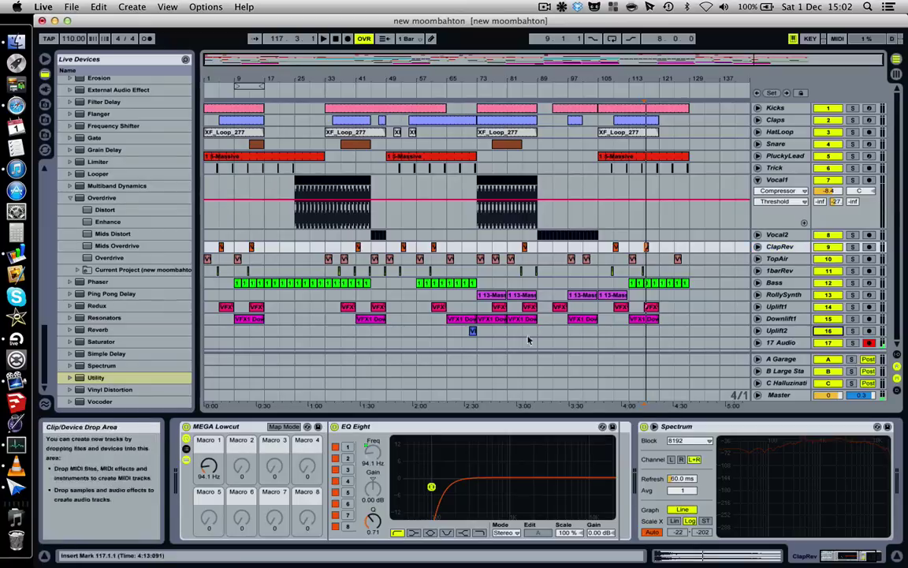
left_click(473, 330)
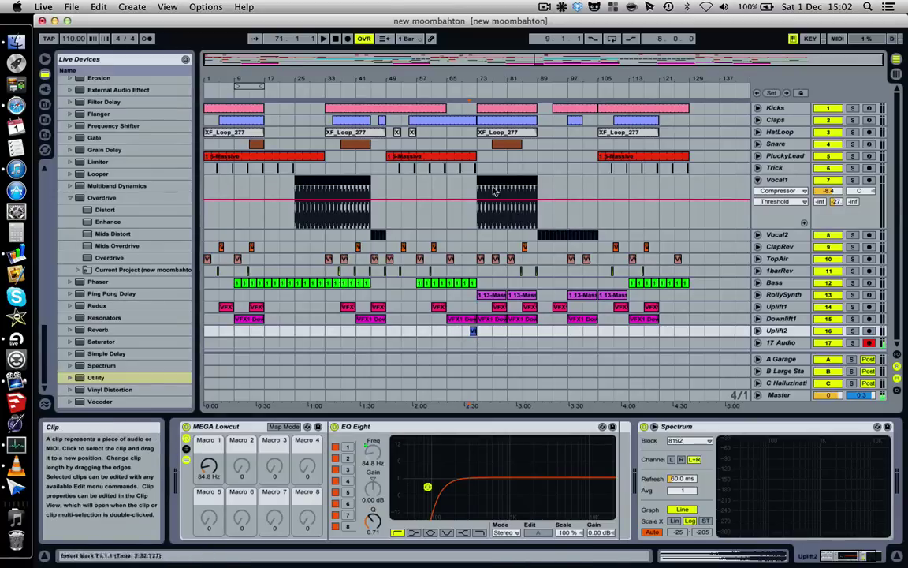
left_click(480, 238)
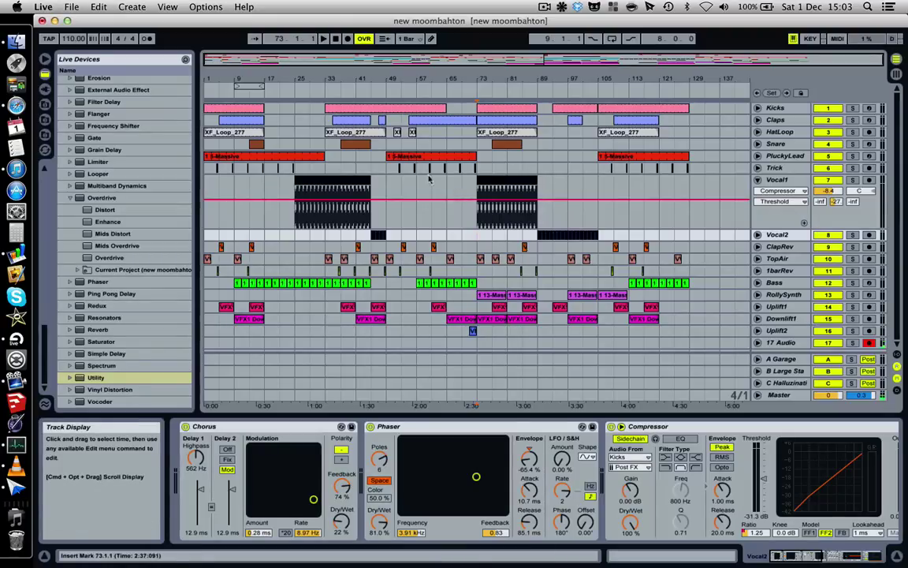
left_click(623, 145)
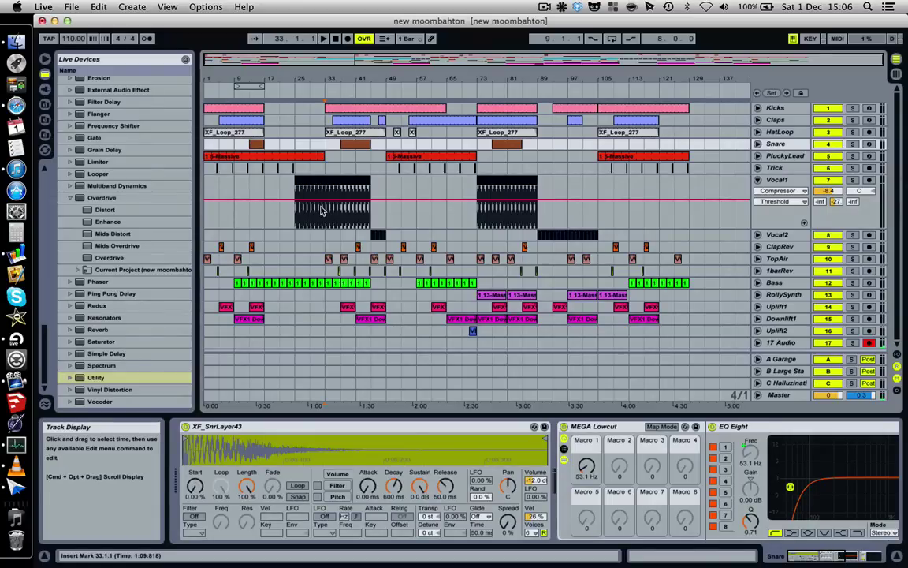
Step: Solo the Trick track, play it from bar 49 and again from bar 52, and turn its solo off
left_click(354, 165)
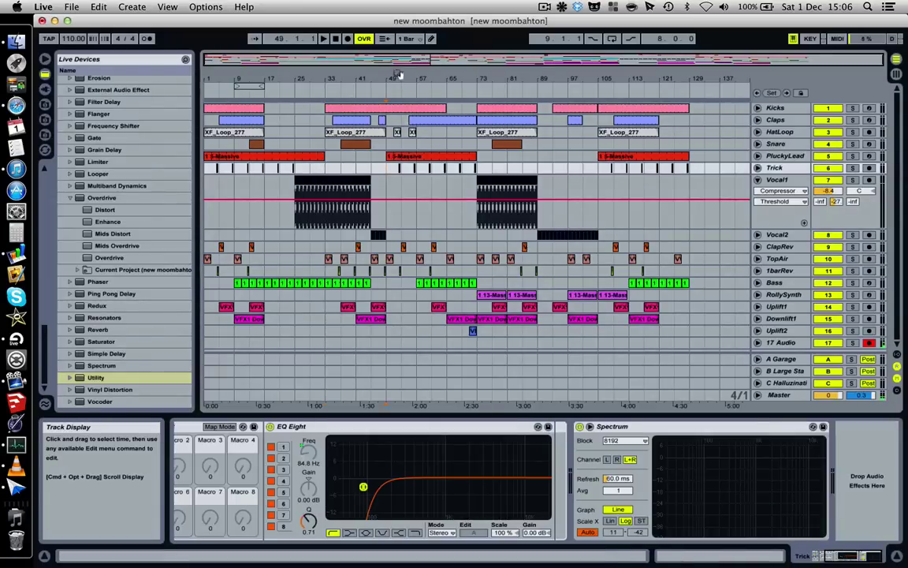
left_click_drag(400, 74, 394, 82)
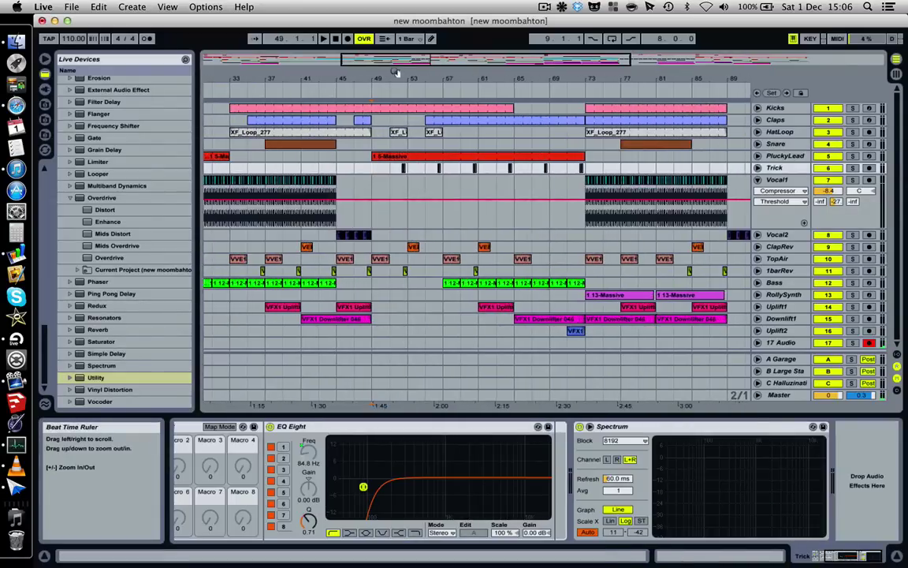
left_click(852, 168)
key("space")
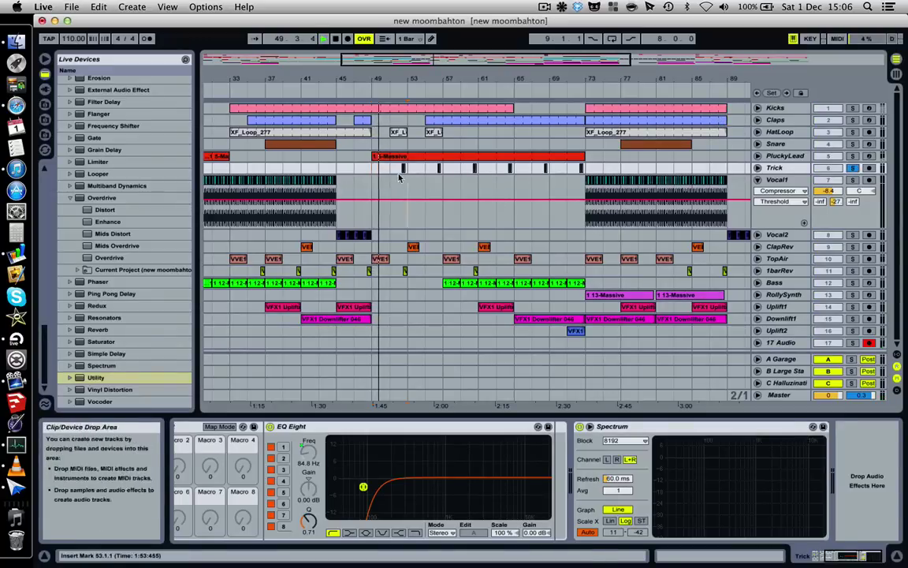
left_click_drag(406, 79, 386, 178)
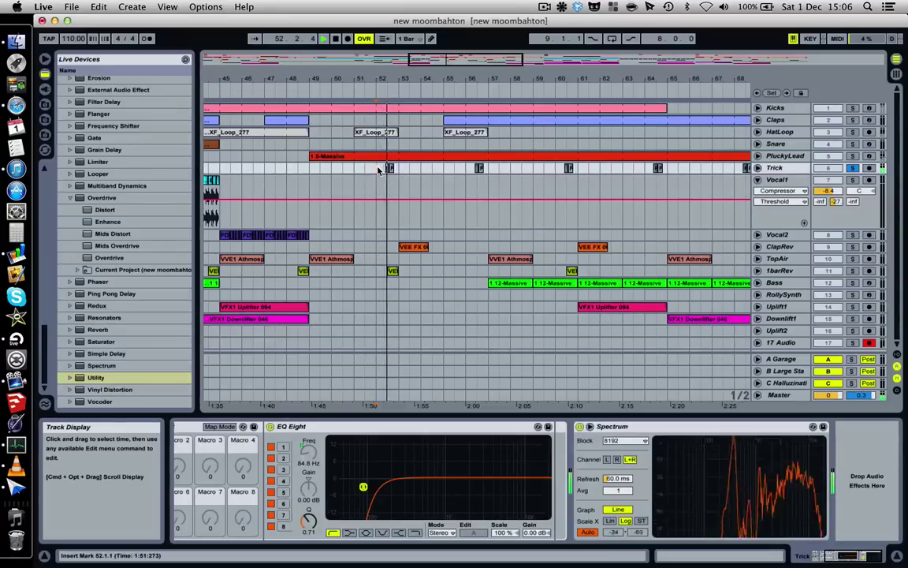
key("space")
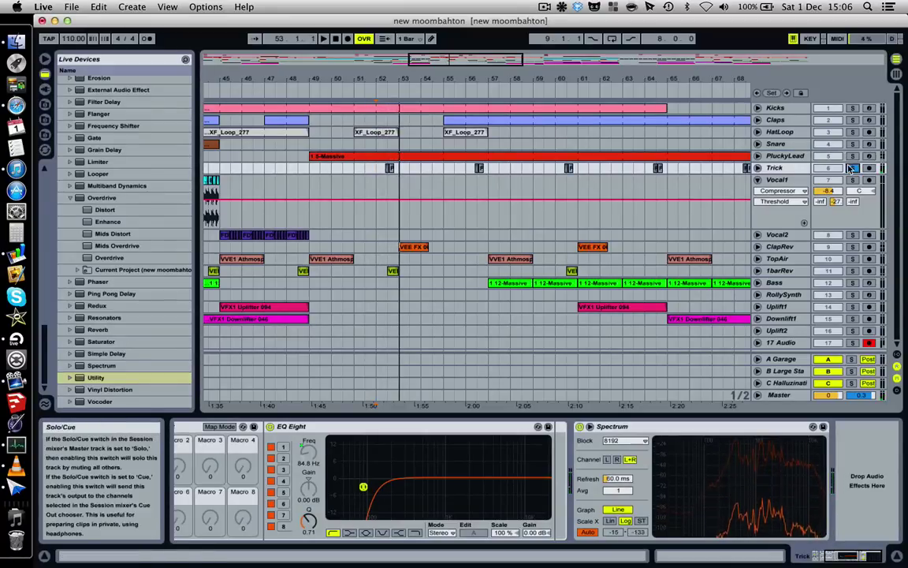
left_click_drag(477, 86, 516, 80)
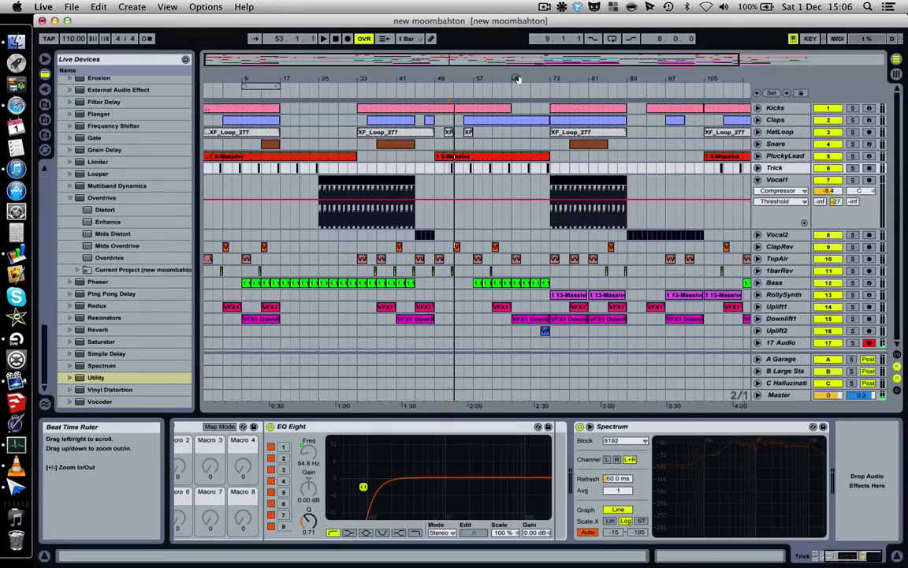
left_click_drag(517, 79, 451, 78)
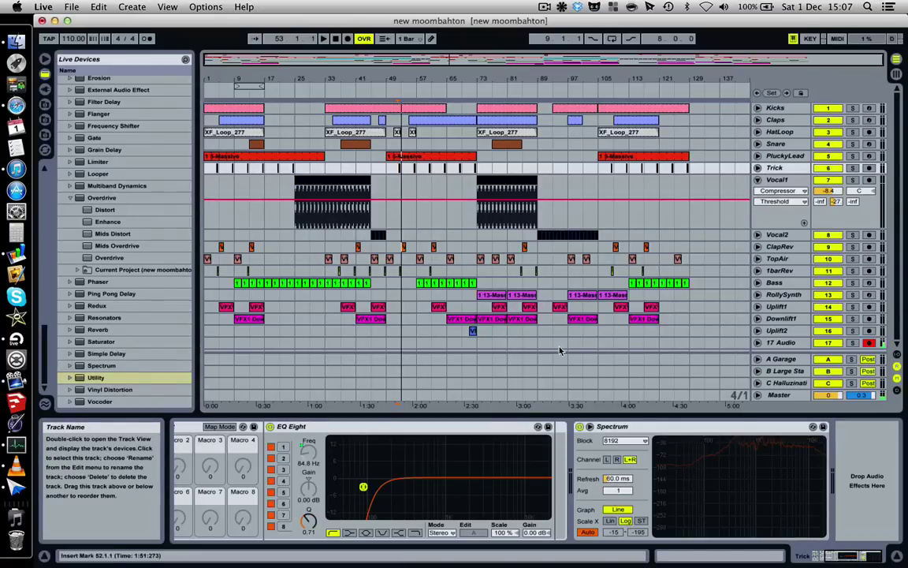
Step: Inspect the MEGA Lowcut racks on the Trick and Bass tracks, and switch to Session View
scroll(282, 439, "left", 3)
left_click(280, 426)
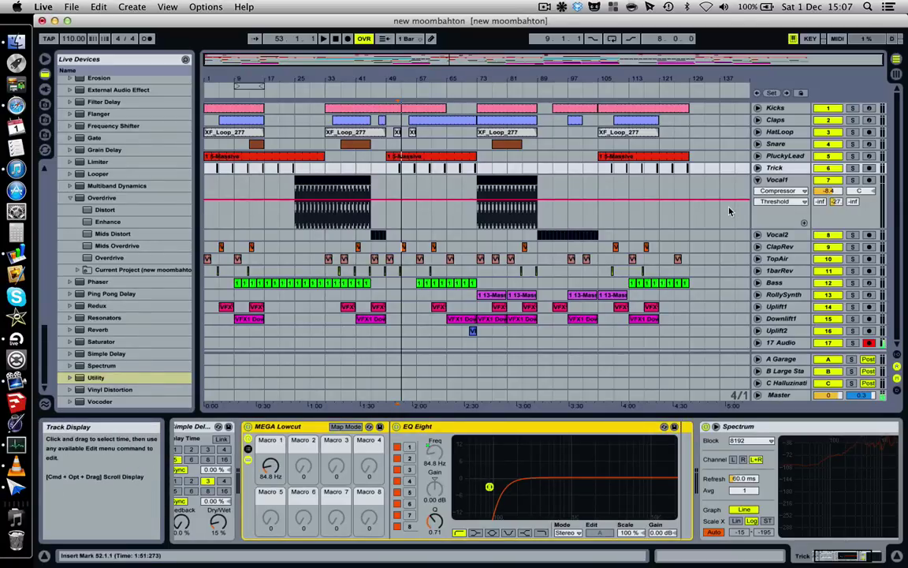
left_click(774, 282)
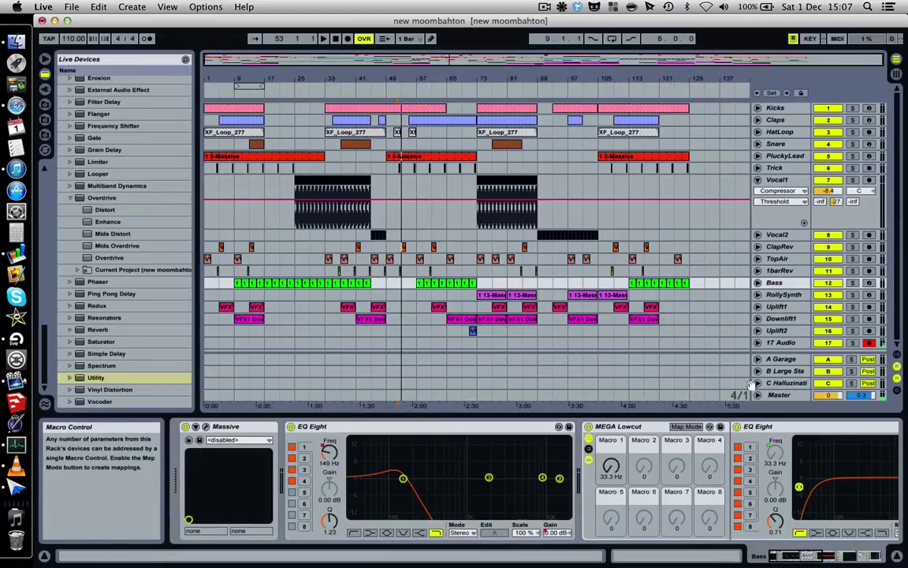
scroll(749, 513, "right", 3)
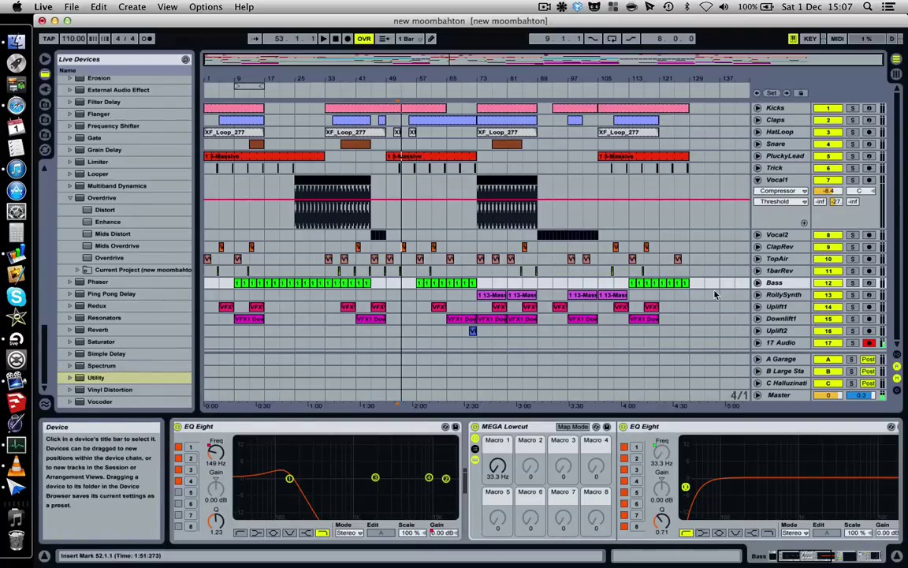
key("Tab")
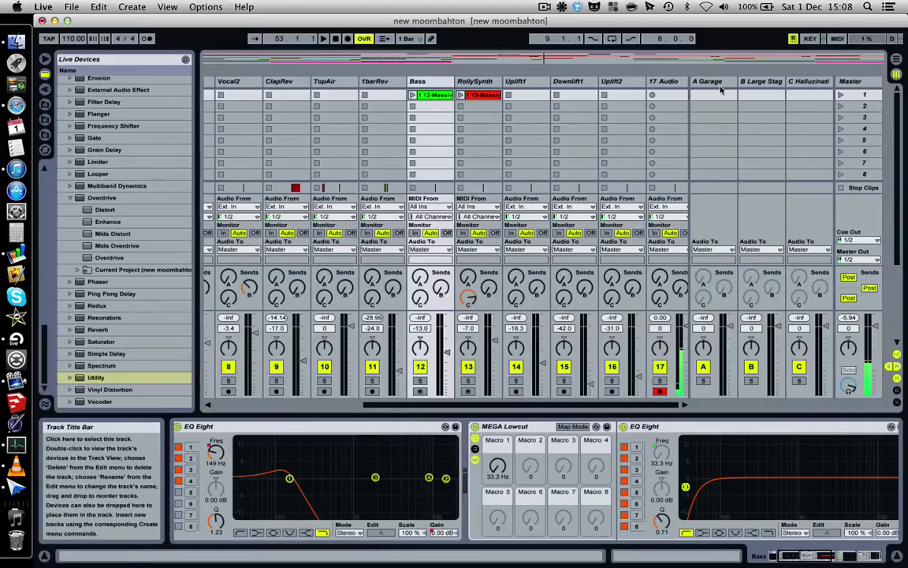
Step: Look over the mixer's volume and peak levels across all tracks from Kicks to 17 Audio
scroll(489, 231, "left", 10)
scroll(489, 231, "down", 2)
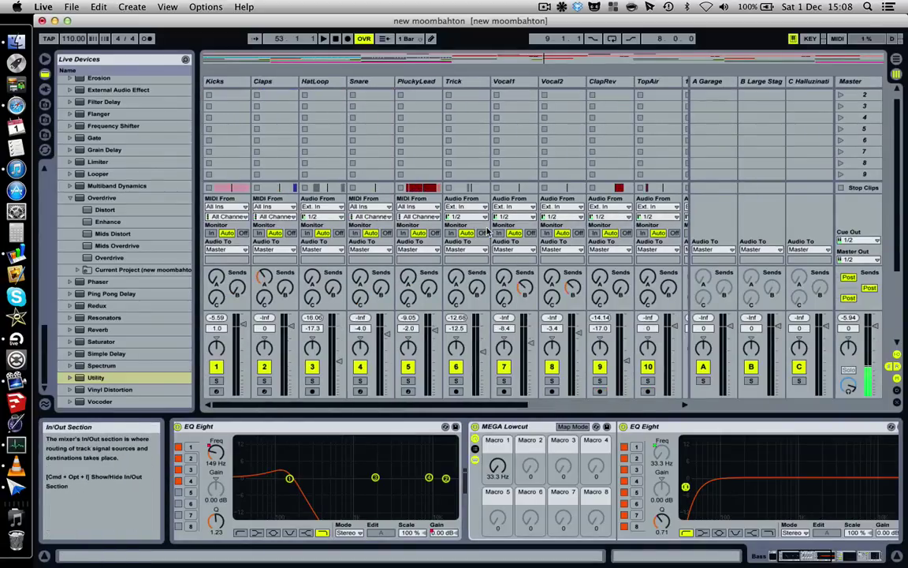
scroll(347, 322, "right", 10)
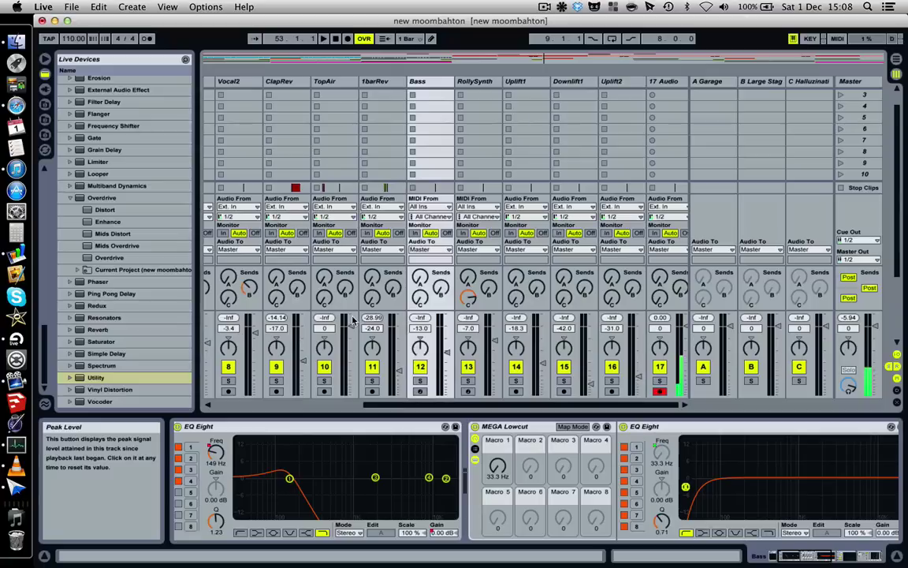
scroll(350, 321, "up", 2)
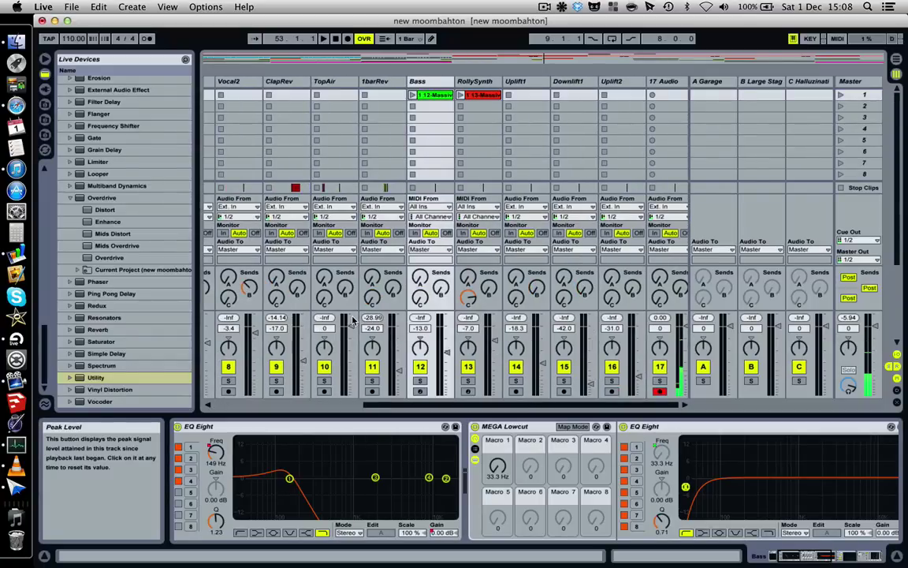
scroll(354, 320, "left", 8)
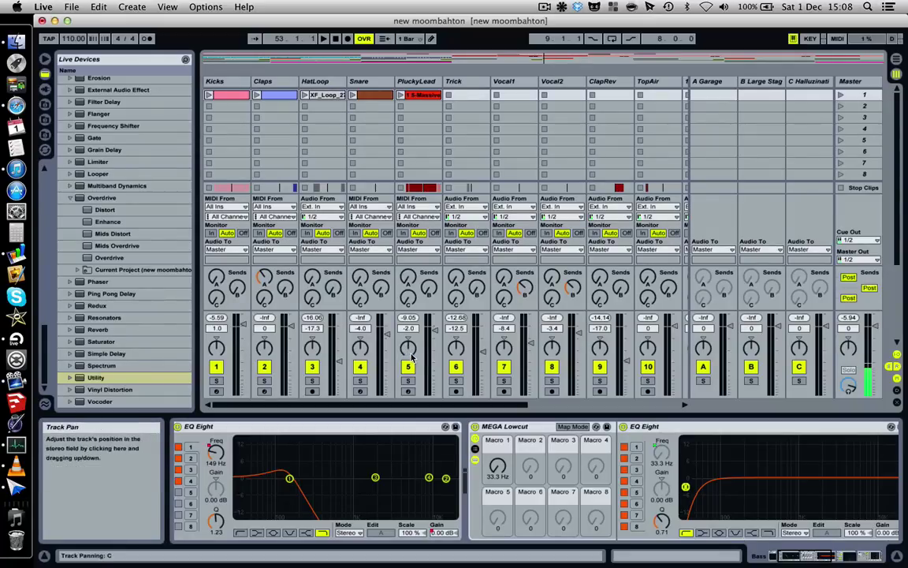
Step: View the device chains of the Vocal1 and Vocal2 tracks
left_click(562, 323)
key("Right")
key("Right")
key("Right")
key("Right")
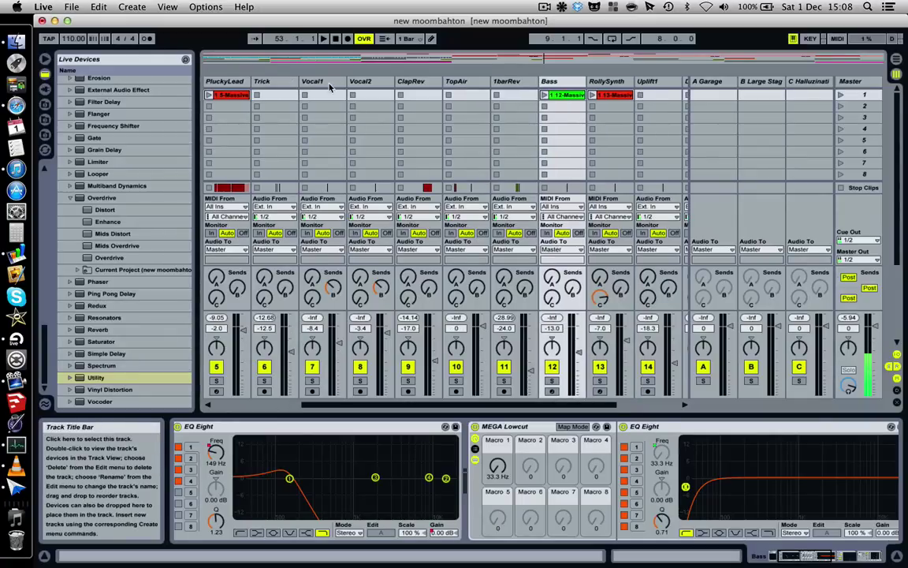
left_click(328, 82)
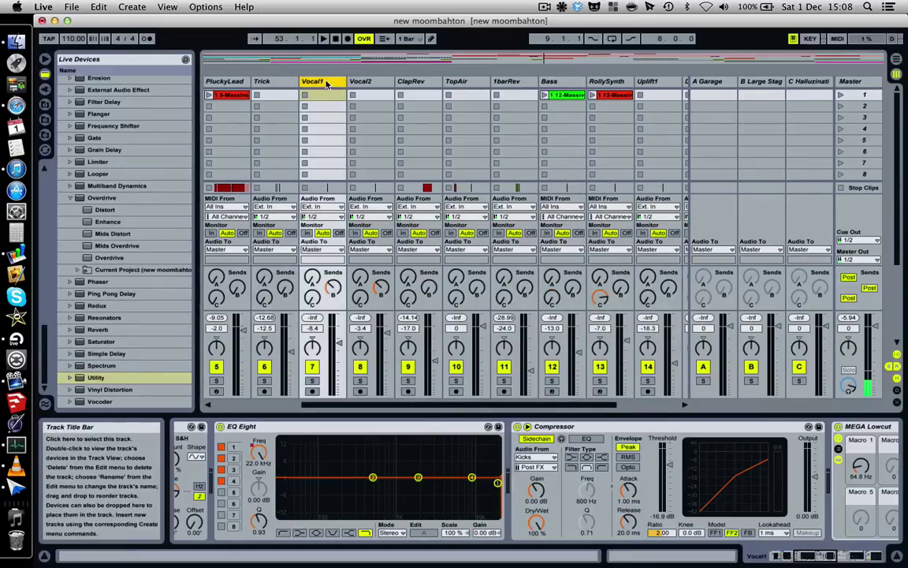
key("Right")
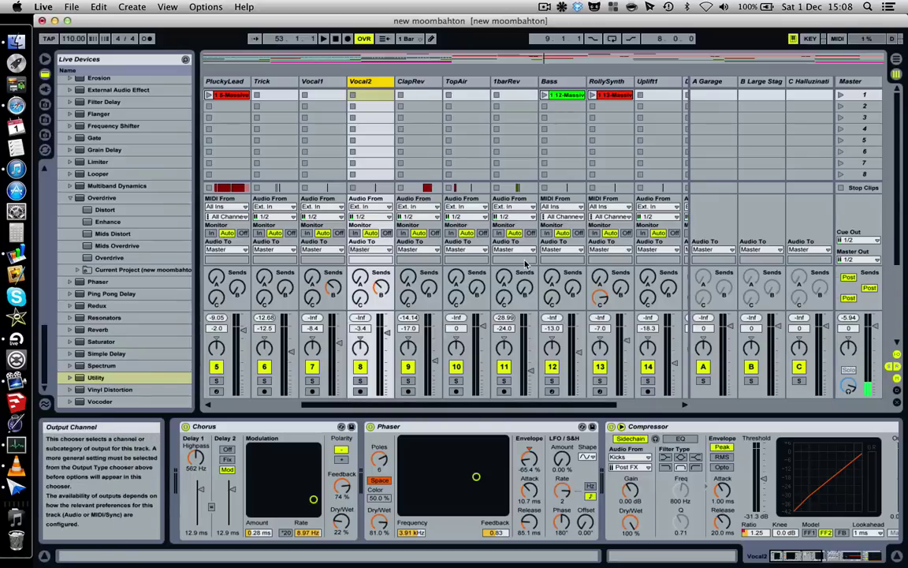
Step: View the EQ Eight devices on the Downlift1 track
scroll(536, 315, "right", 3)
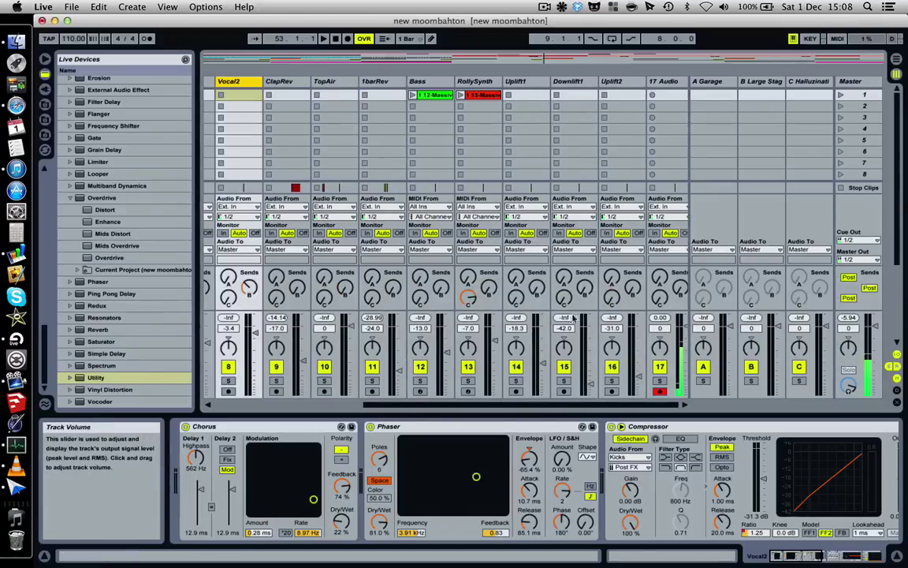
left_click(581, 90)
scroll(606, 463, "right", 3)
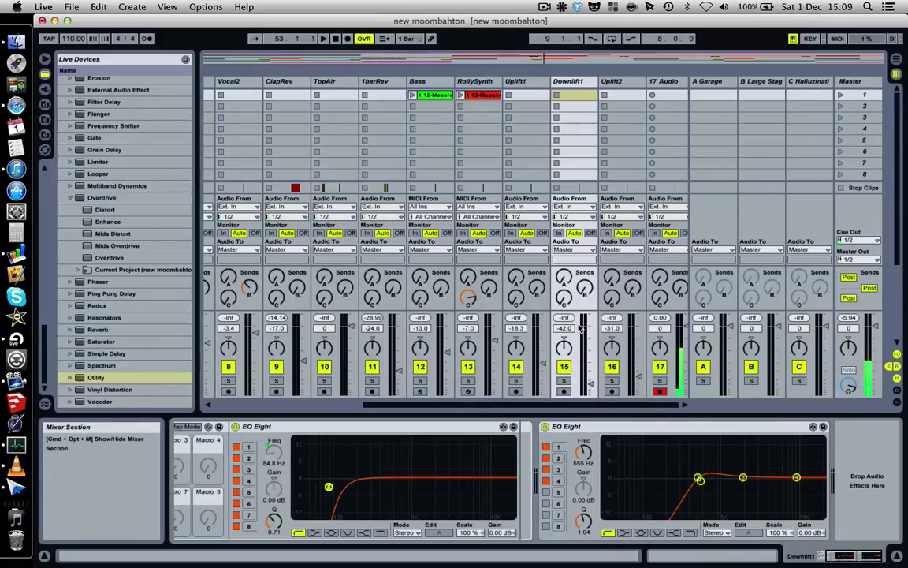
scroll(581, 327, "left", 4)
scroll(567, 237, "right", 4)
left_click(568, 82)
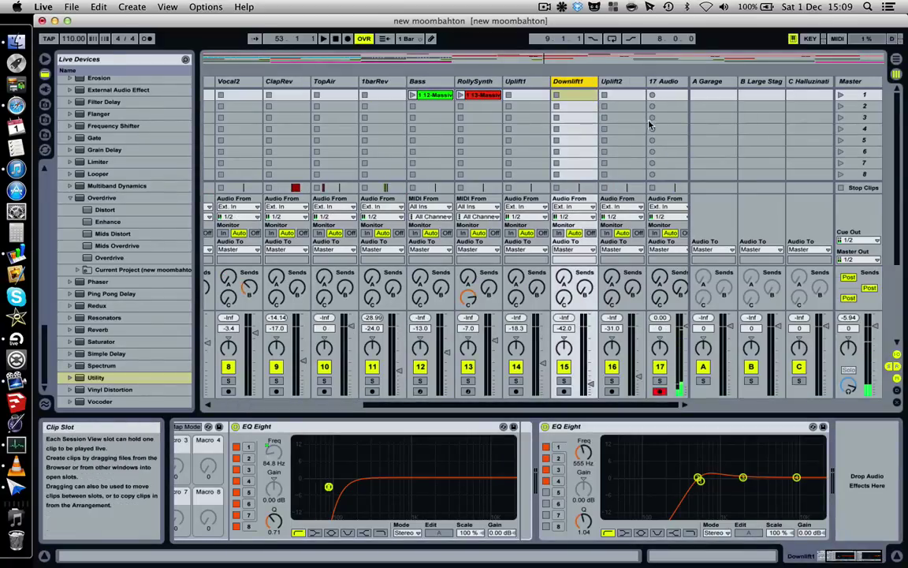
Step: Open the Bass track's Massive synth, look through the track's device chain up to the Compressor, and close the synth window
left_click(417, 81)
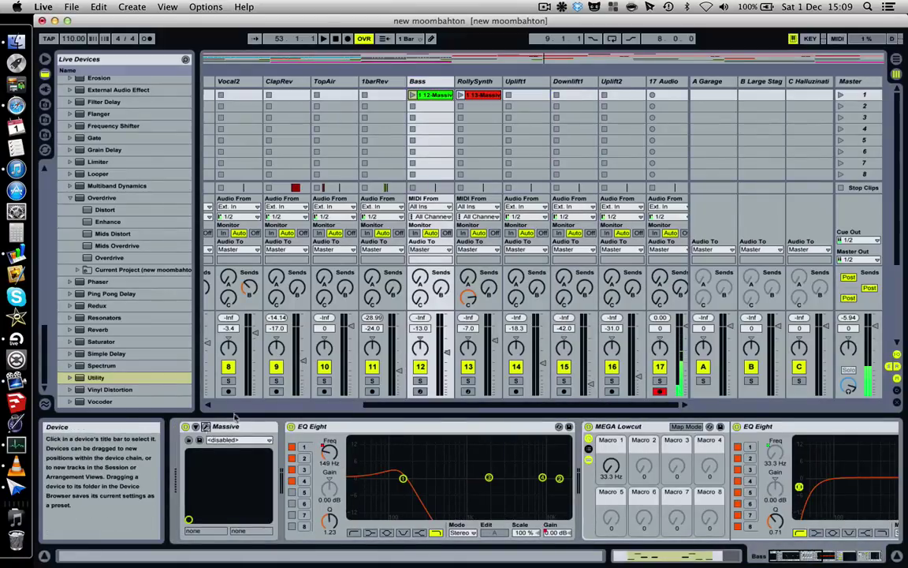
left_click(186, 427)
left_click(417, 271)
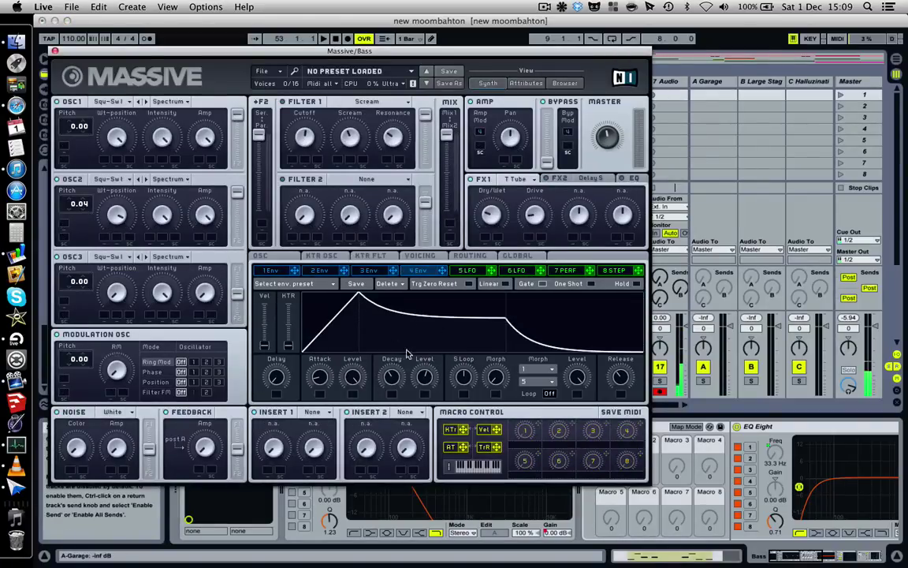
scroll(691, 453, "right", 5)
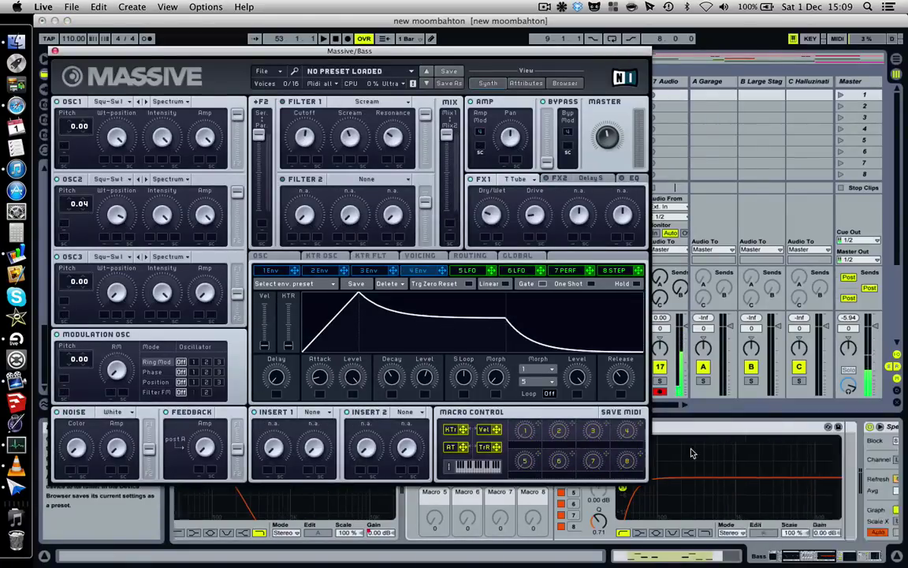
scroll(691, 454, "right", 3)
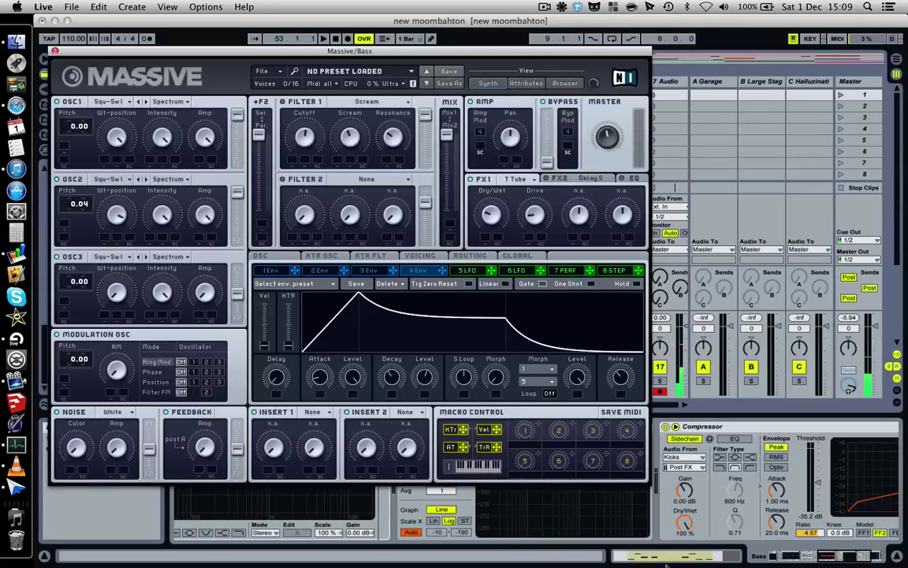
scroll(737, 490, "right", 2)
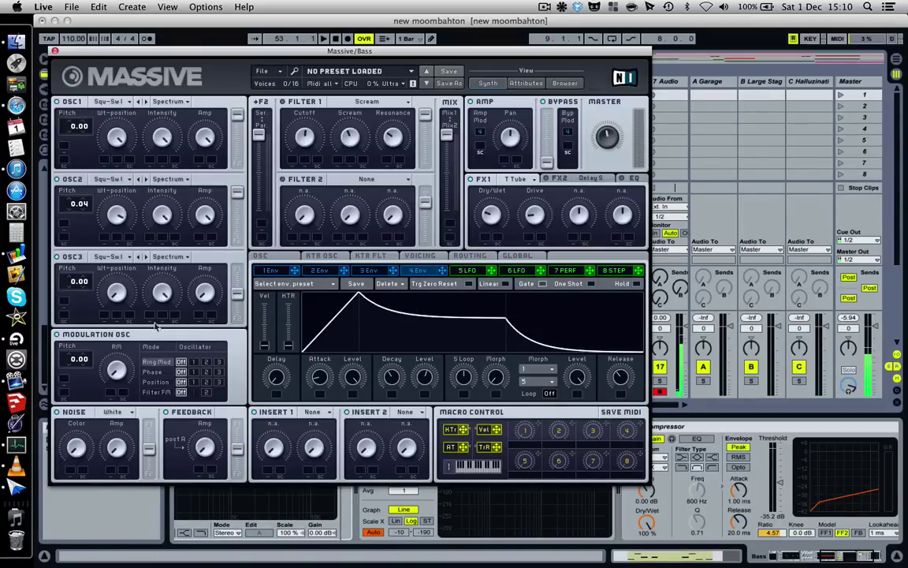
left_click(54, 52)
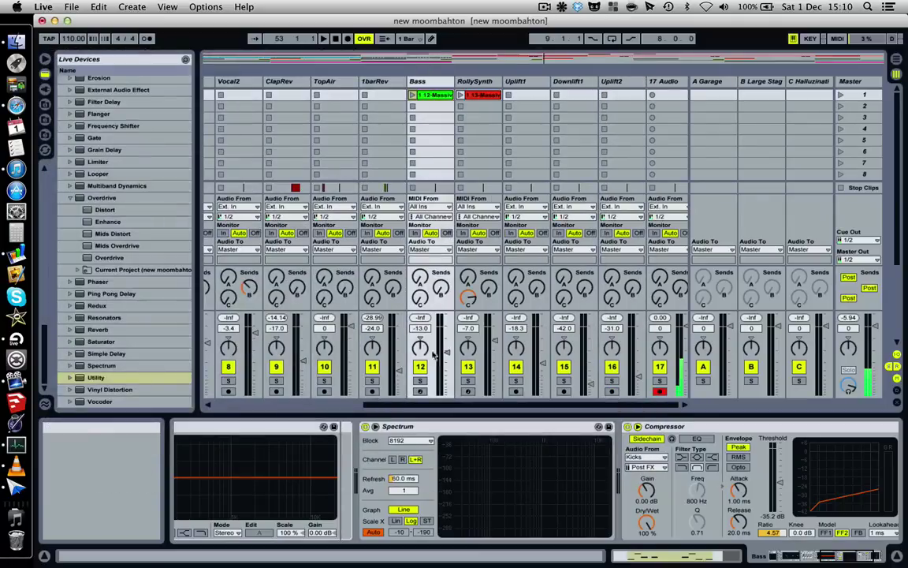
Step: Inspect the Bass track's Spectrum, EQ Eight and MEGA Lowcut devices back to the start of the chain
scroll(563, 466, "left", 5)
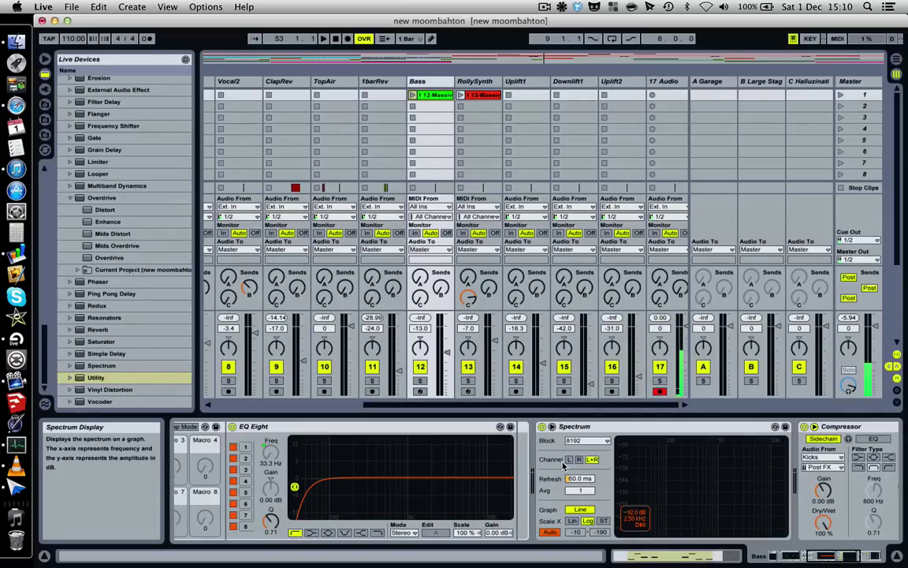
scroll(563, 465, "left", 3)
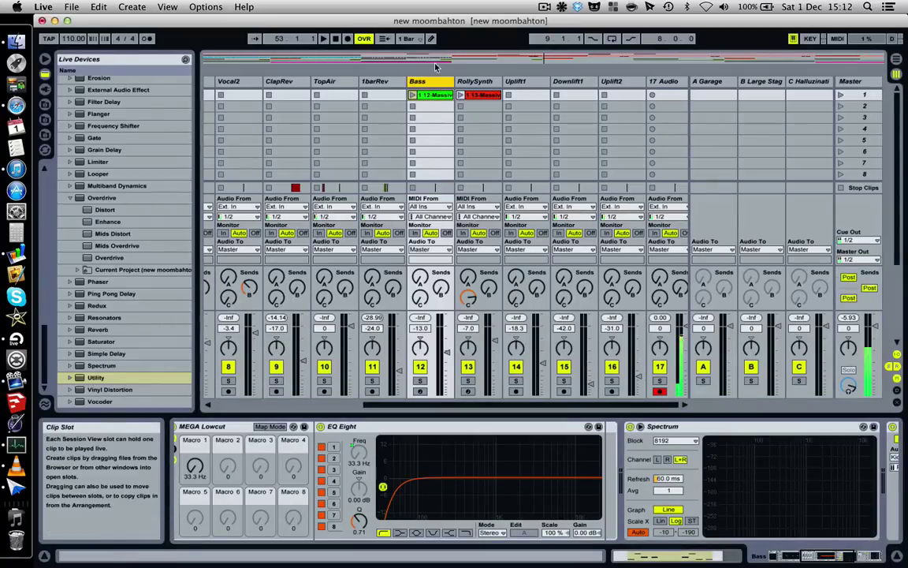
left_click(542, 7)
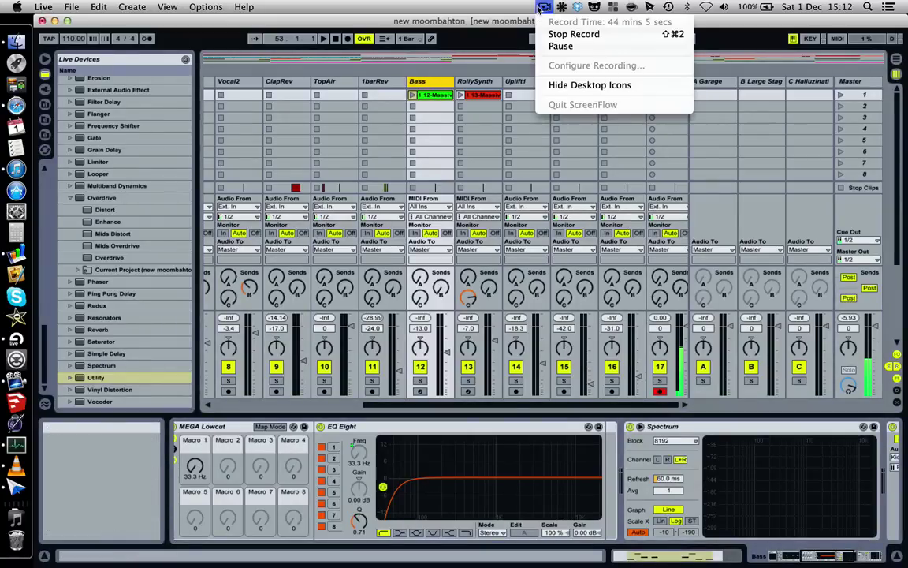
left_click(542, 7)
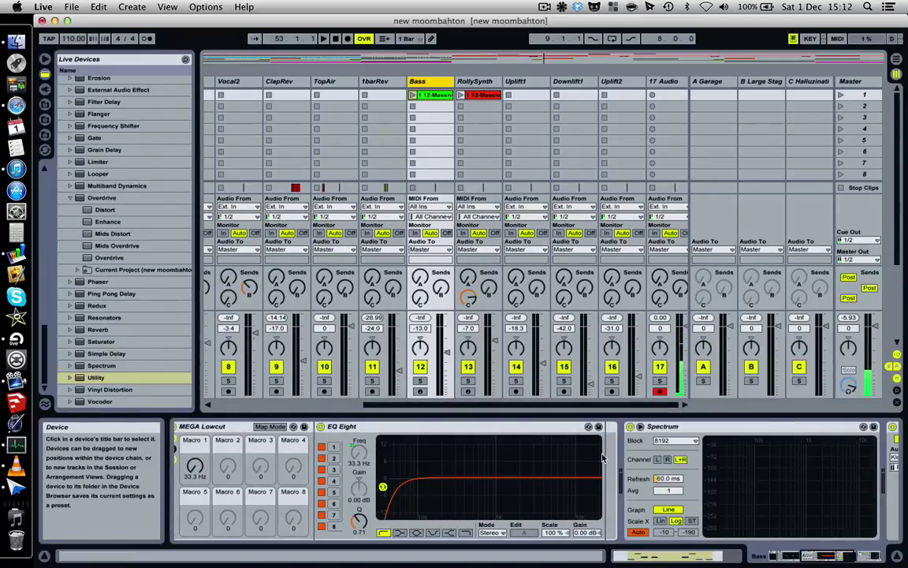
scroll(355, 427, "left", 5)
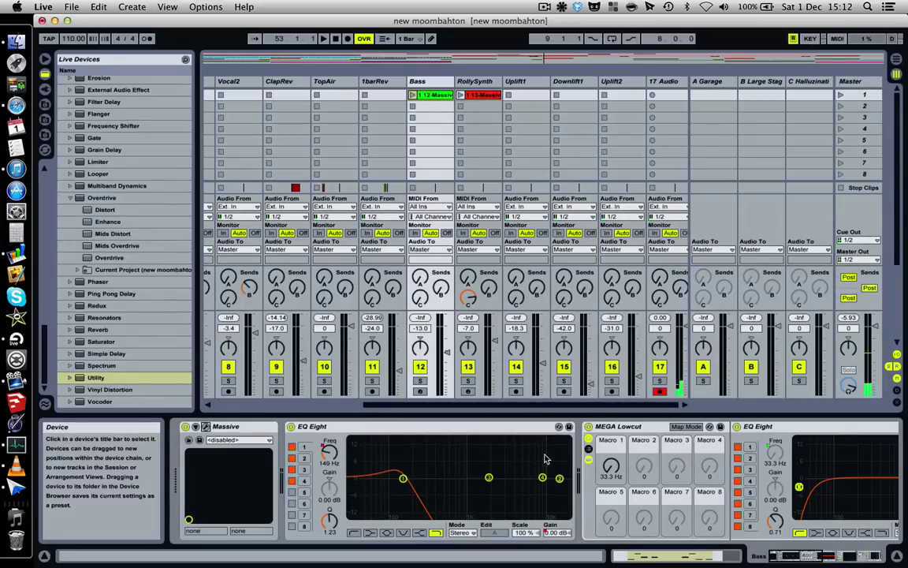
Step: Compare the send settings of all tracks in the mixer, from Kicks through to 17 Audio
left_click_drag(570, 407, 412, 407)
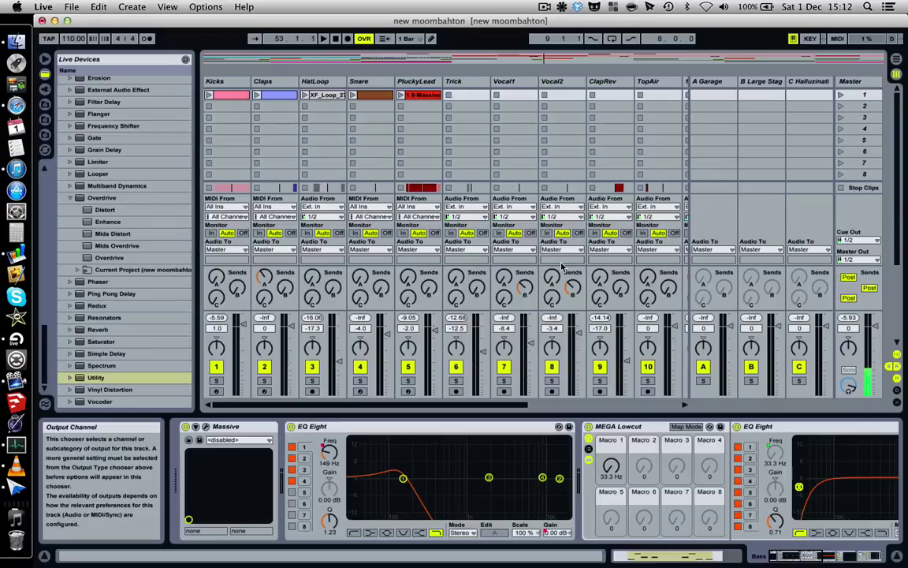
scroll(421, 265, "right", 7)
scroll(511, 299, "left", 7)
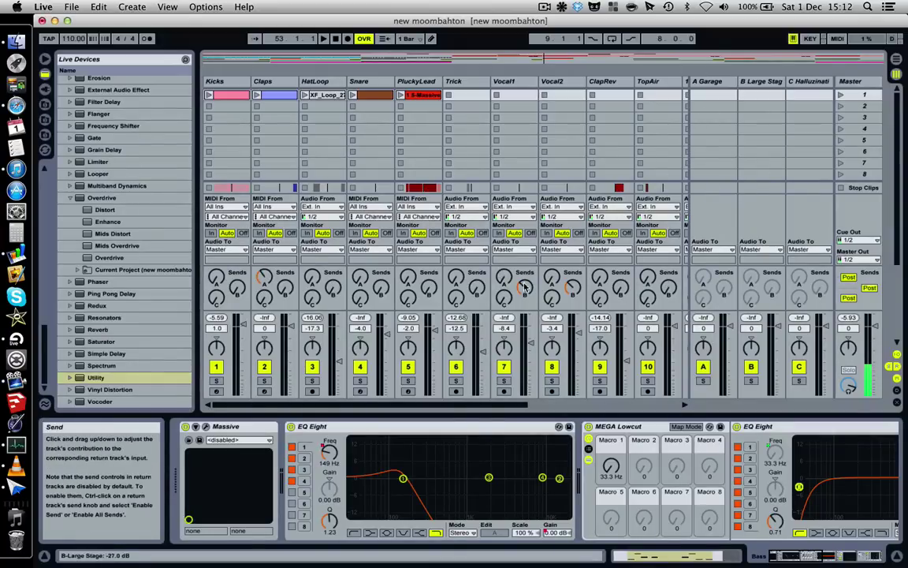
scroll(627, 287, "right", 5)
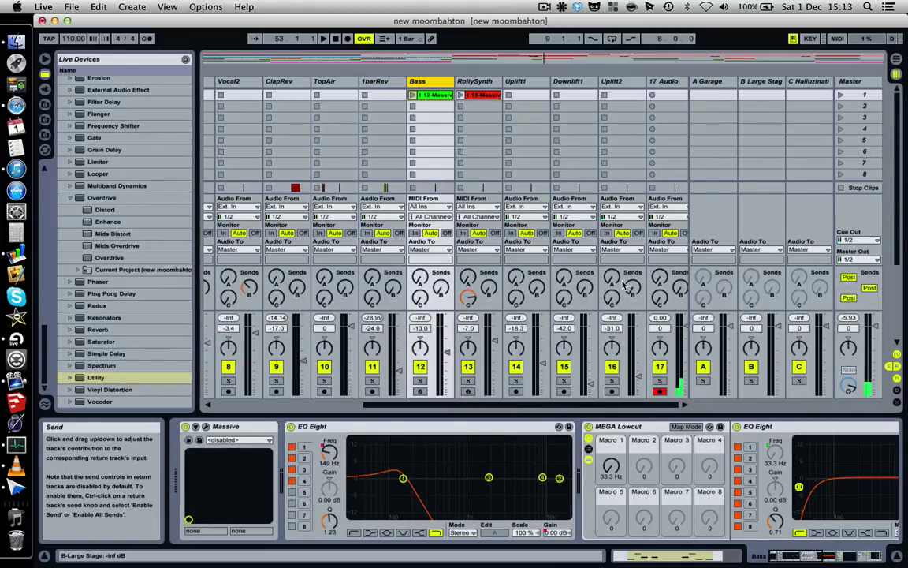
scroll(394, 298, "left", 10)
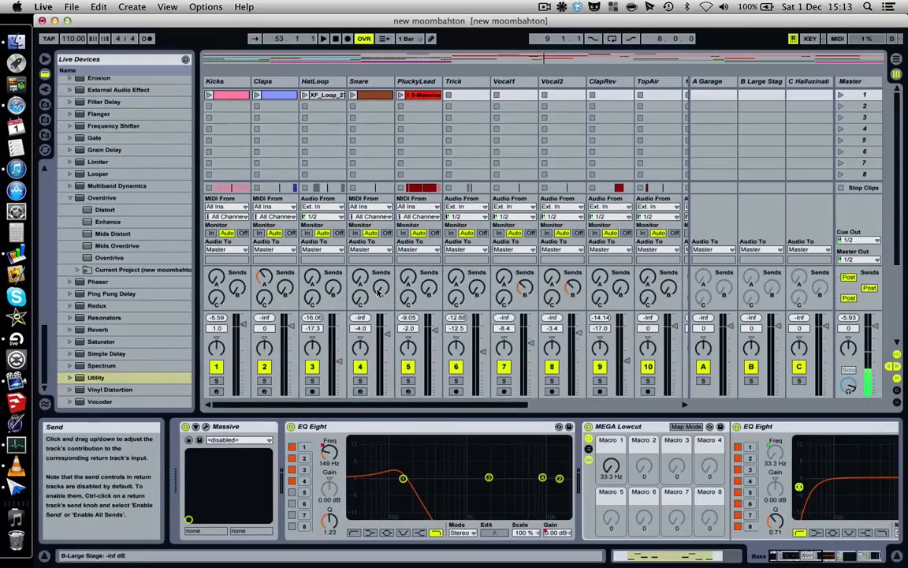
Step: Briefly solo the Snare track, and try out the send B controls of the PluckyLead and Snare tracks
left_click(360, 381)
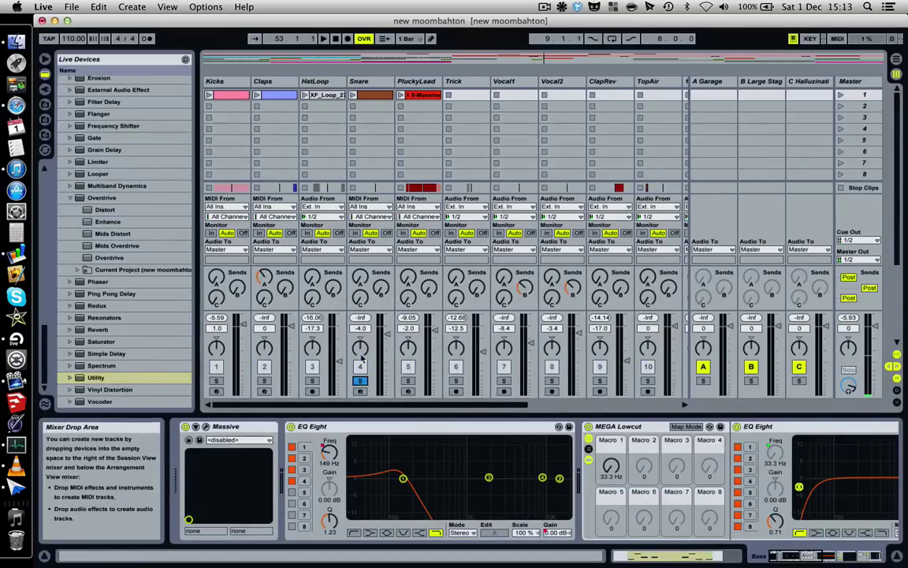
left_click(360, 381)
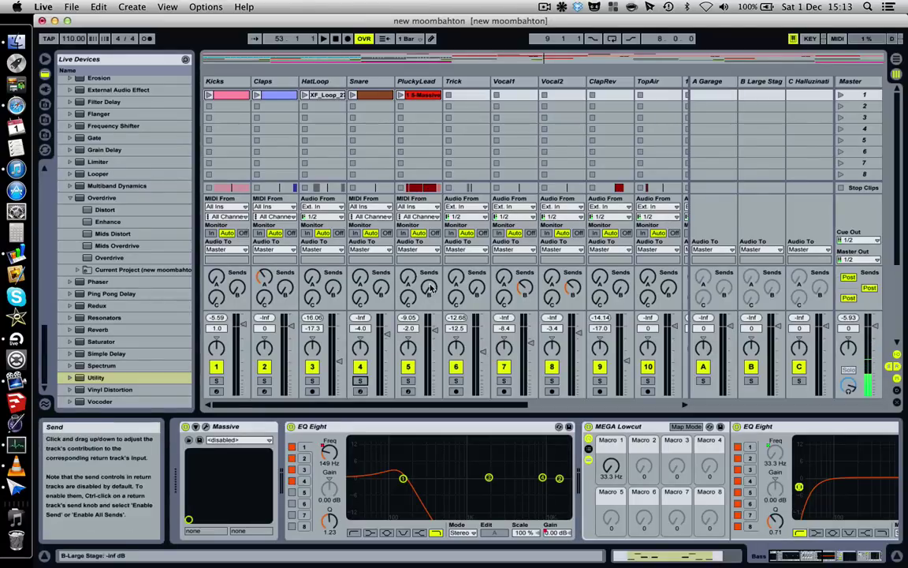
left_click_drag(430, 289, 431, 276)
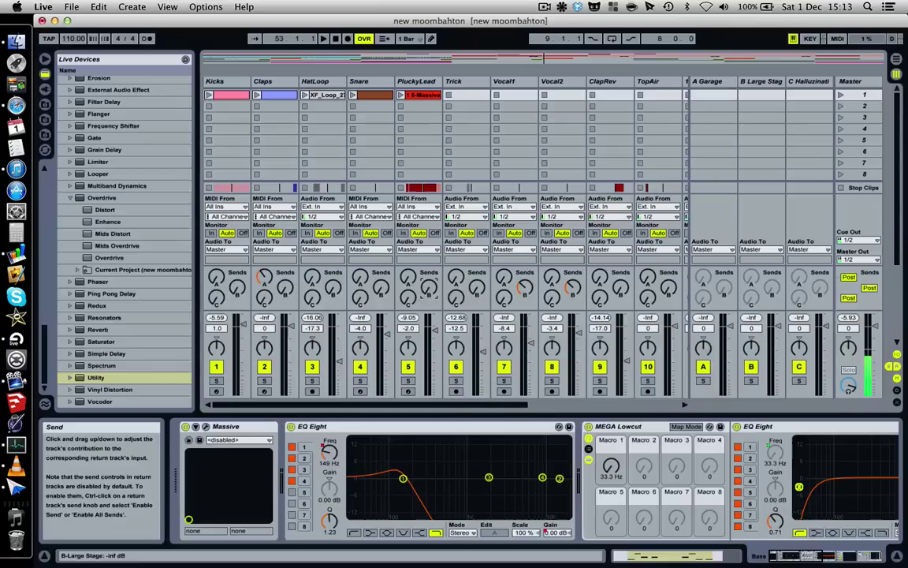
left_click_drag(381, 293, 381, 285)
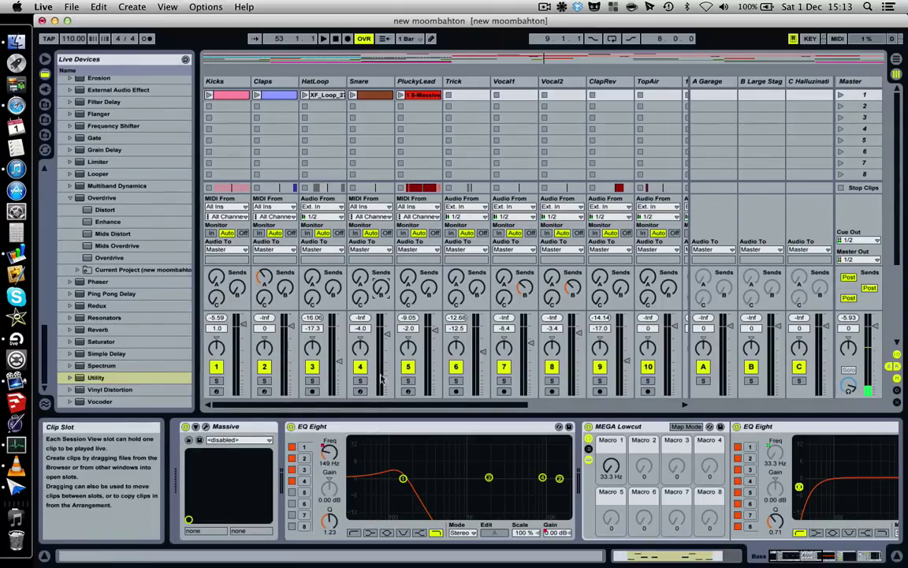
Step: Look over the remaining mixer channels and switch to Arrangement View
scroll(489, 261, "right", 10)
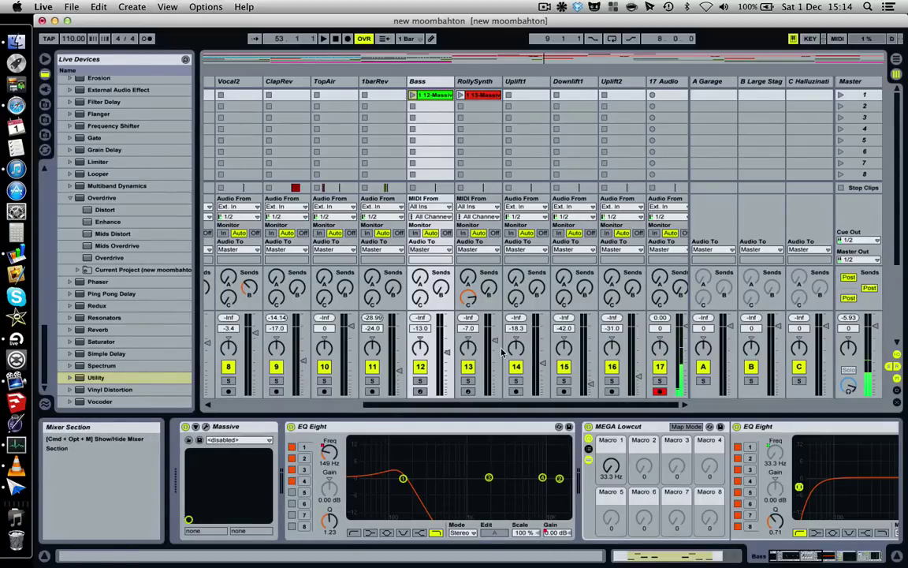
key("Tab")
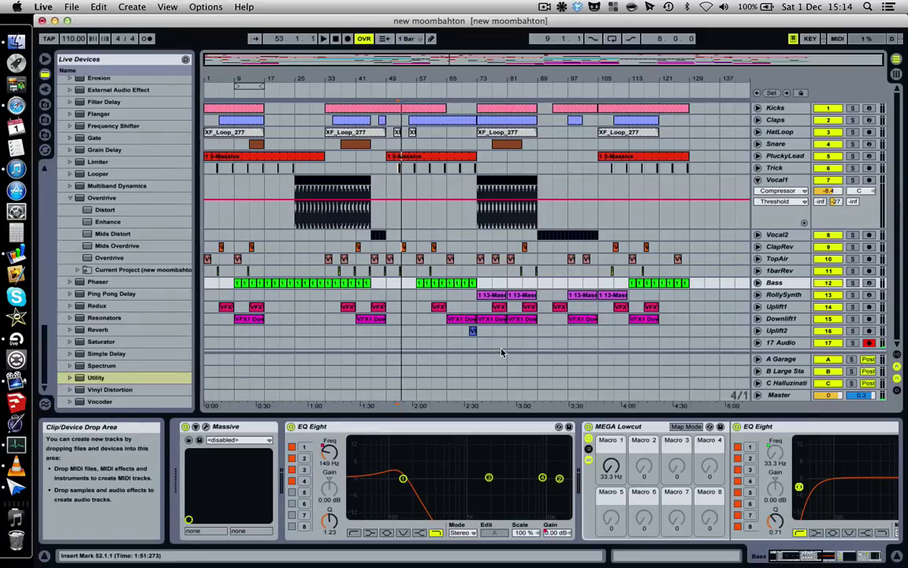
left_click(544, 6)
left_click(544, 6)
Step: Switch to iTunes, look through the Recently Added playlist of the music library, and return to Ableton Live
left_click(20, 162)
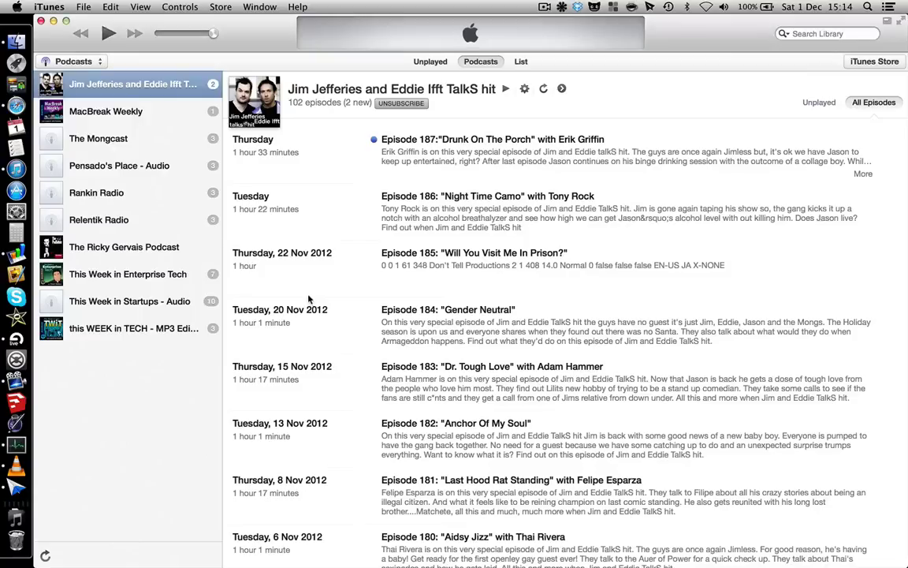
left_click(69, 60)
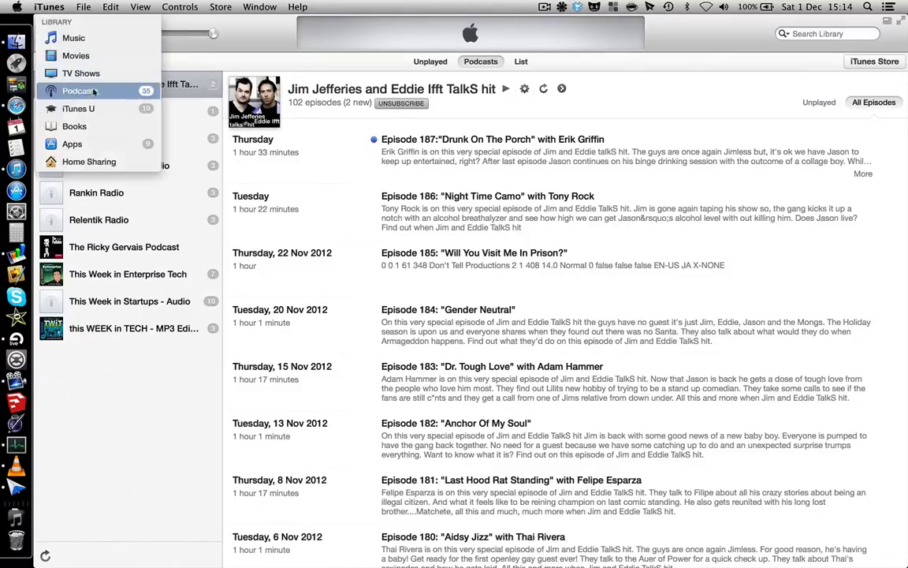
left_click(77, 41)
left_click(91, 185)
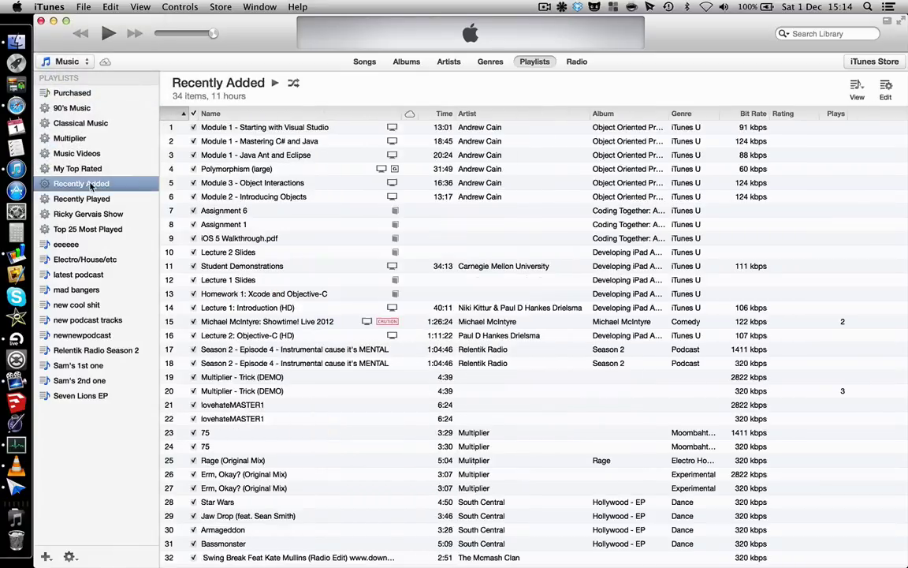
scroll(300, 505, "down", 3)
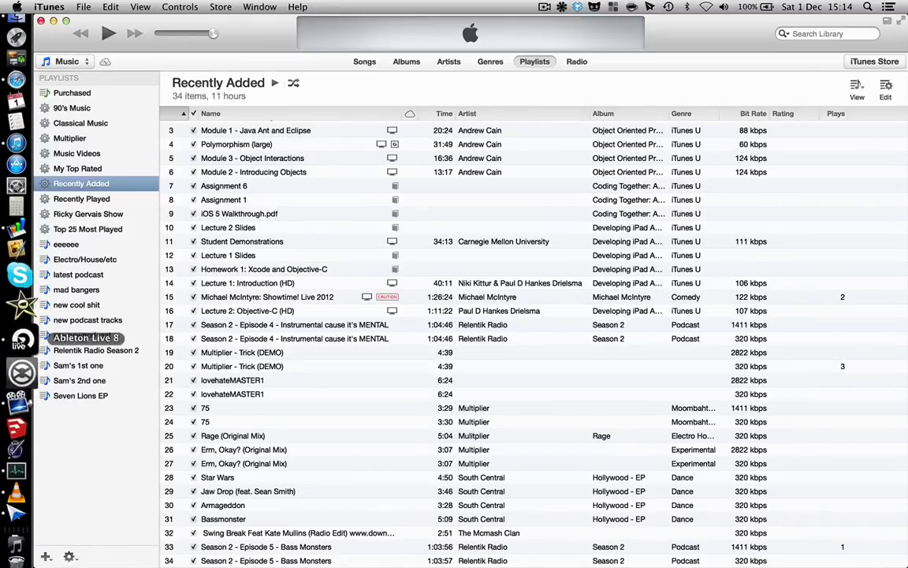
left_click(19, 334)
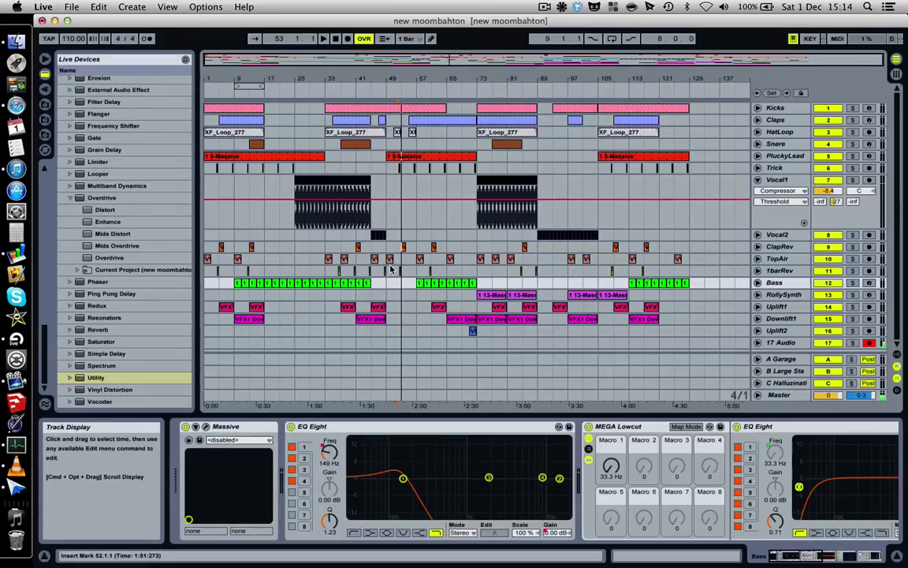